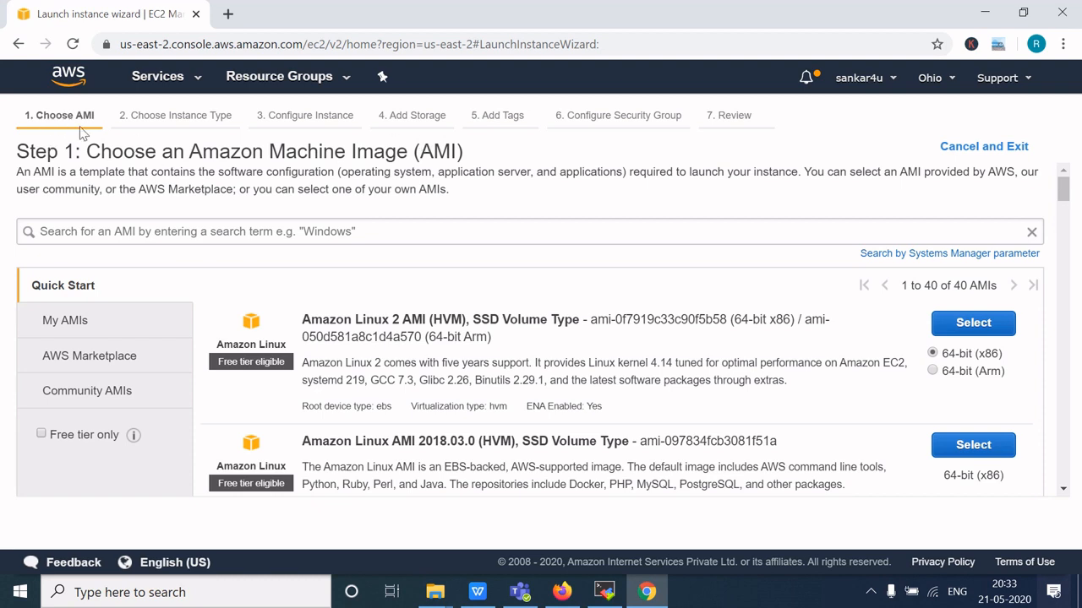
# Search the Amazon Machine Images for "ubun" and restrict the list to free tier images only.
pyautogui.click(177, 231)
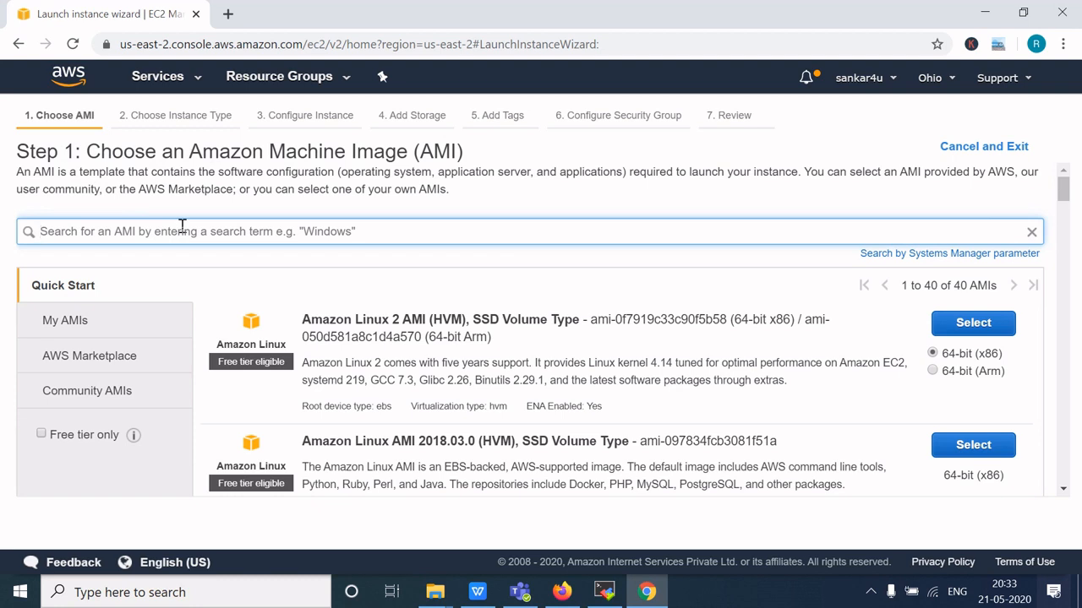
pyautogui.write('ubun')
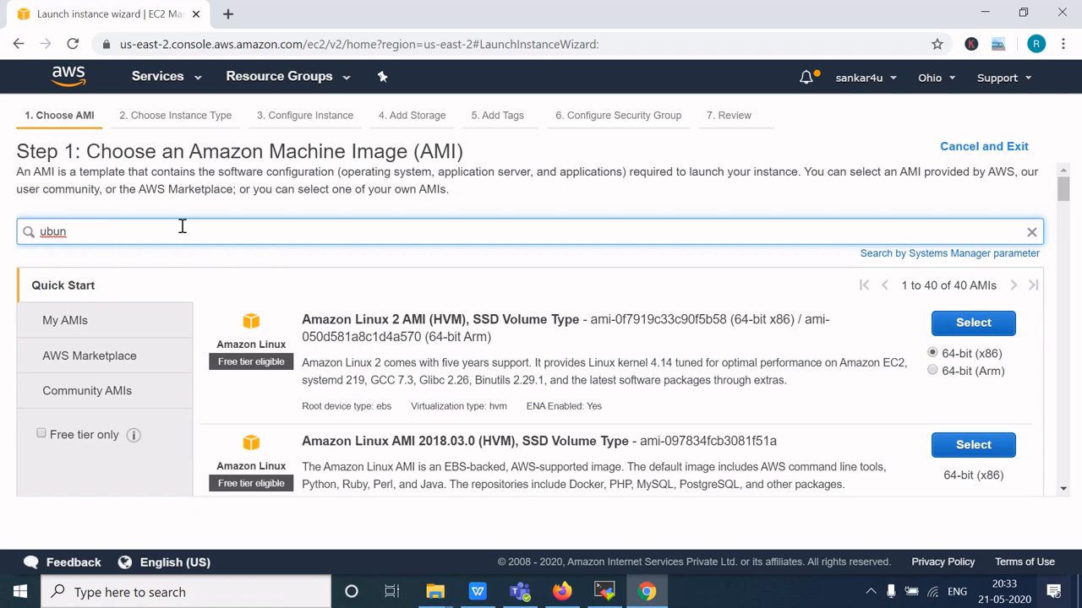
pyautogui.press('Return')
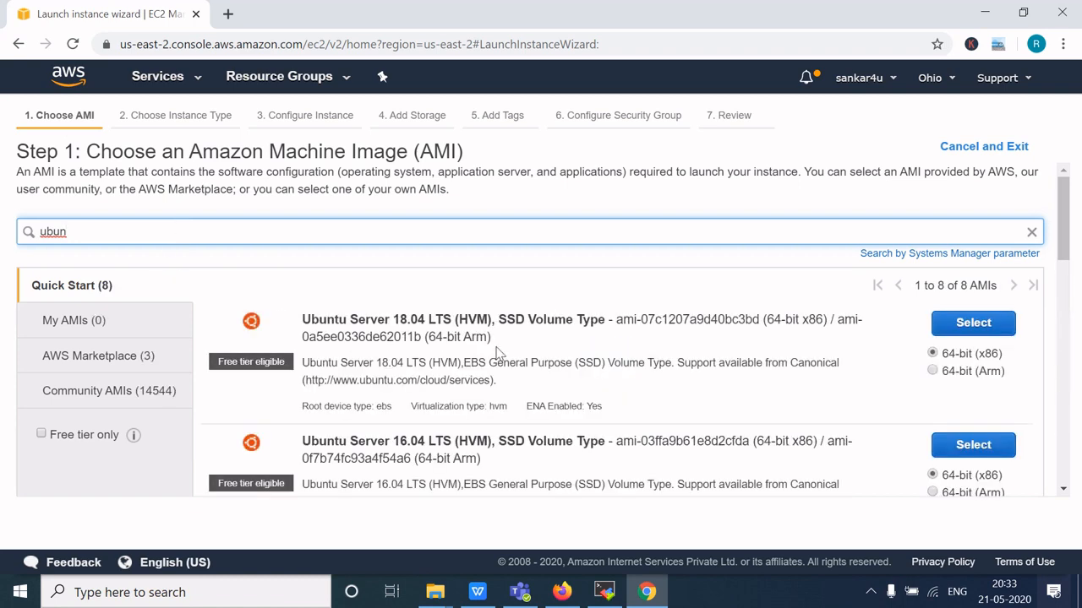
pyautogui.scroll(-1, 464, 353)
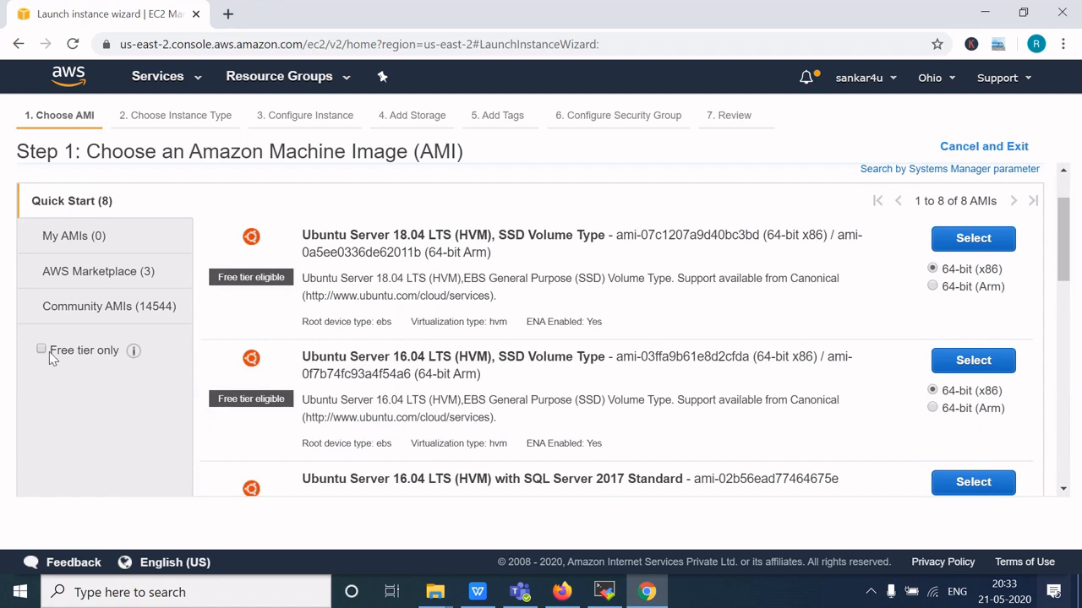
pyautogui.click(41, 349)
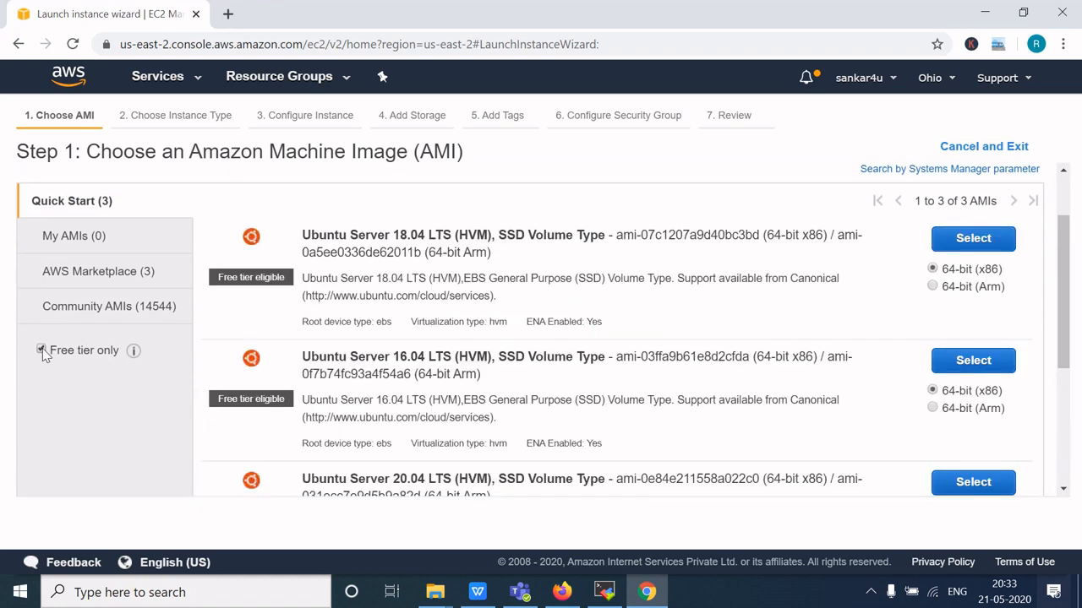
# Choose the 64-bit (x86) Ubuntu Server 18.04 LTS (HVM), SSD Volume Type image for the instance.
pyautogui.scroll(-3, 470, 350)
pyautogui.scroll(4, 471, 347)
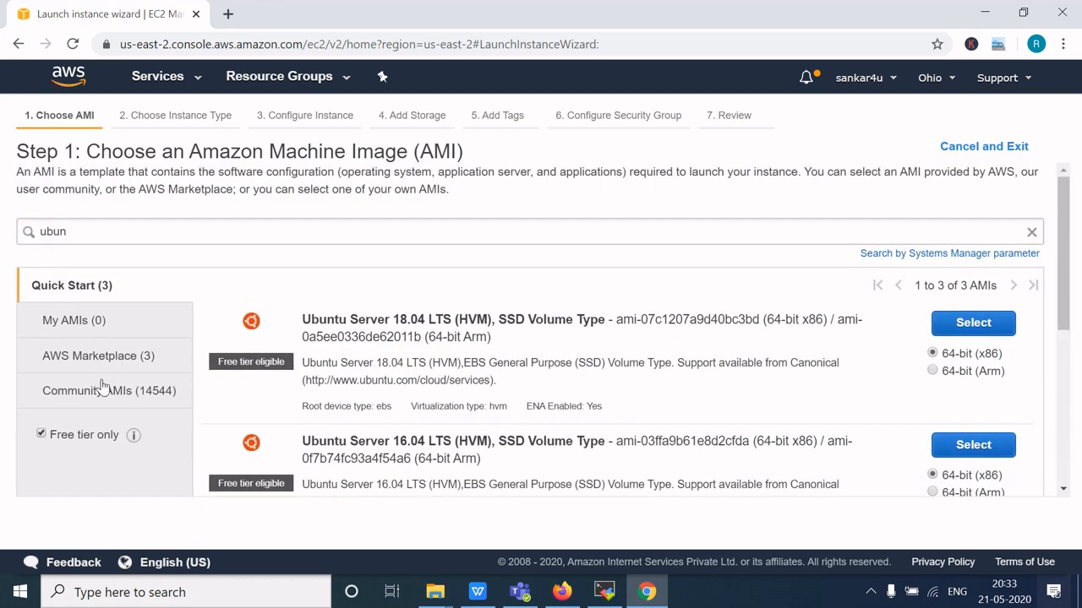
pyautogui.scroll(-1, 110, 396)
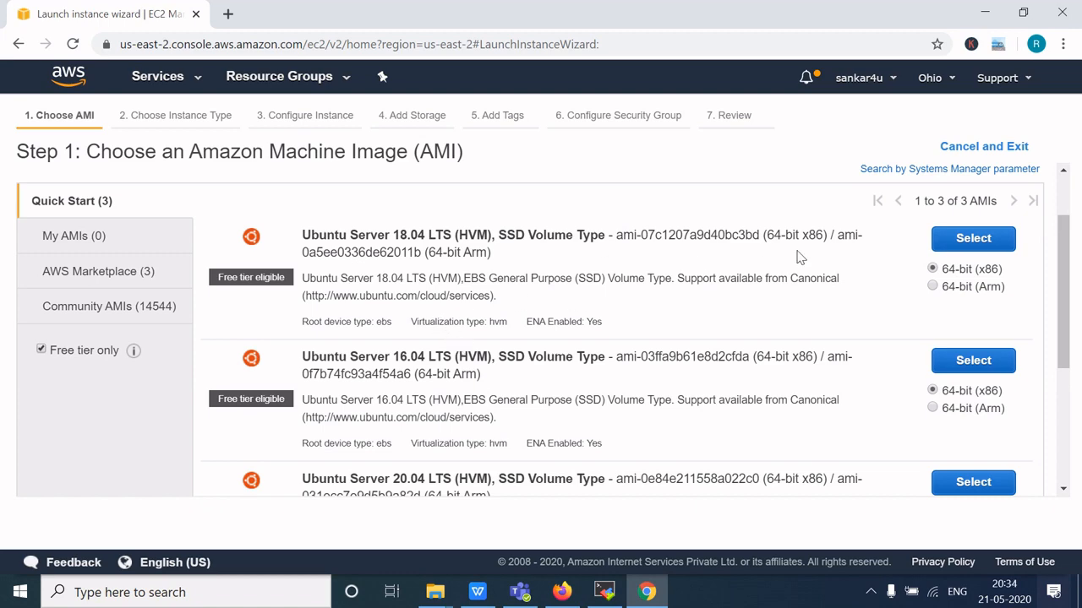
pyautogui.click(972, 240)
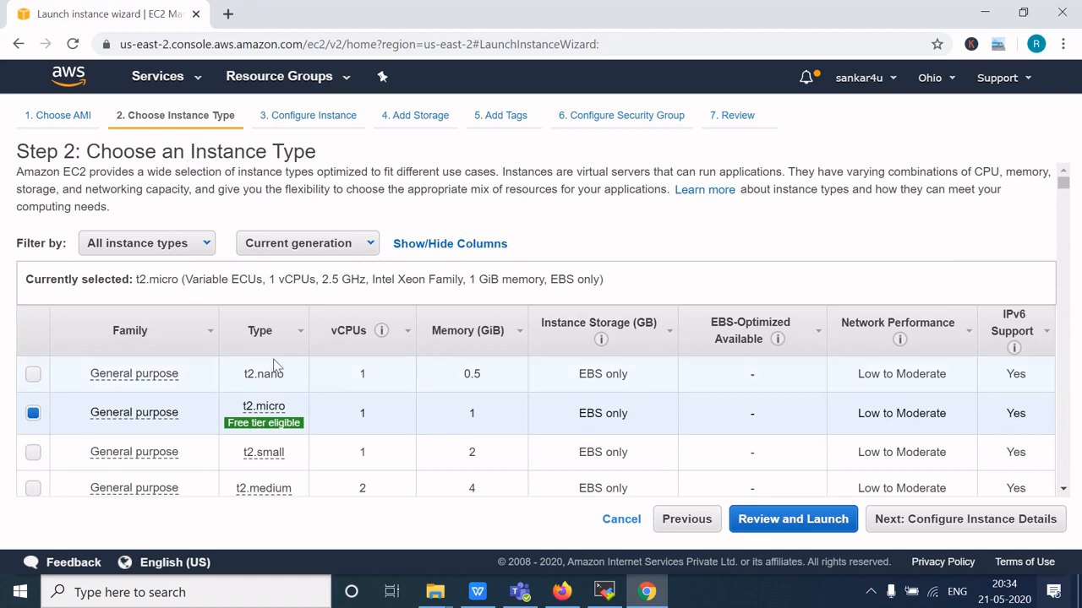
# Choose the free tier eligible t2.micro instance type and continue to the instance details.
pyautogui.scroll(-1, 273, 359)
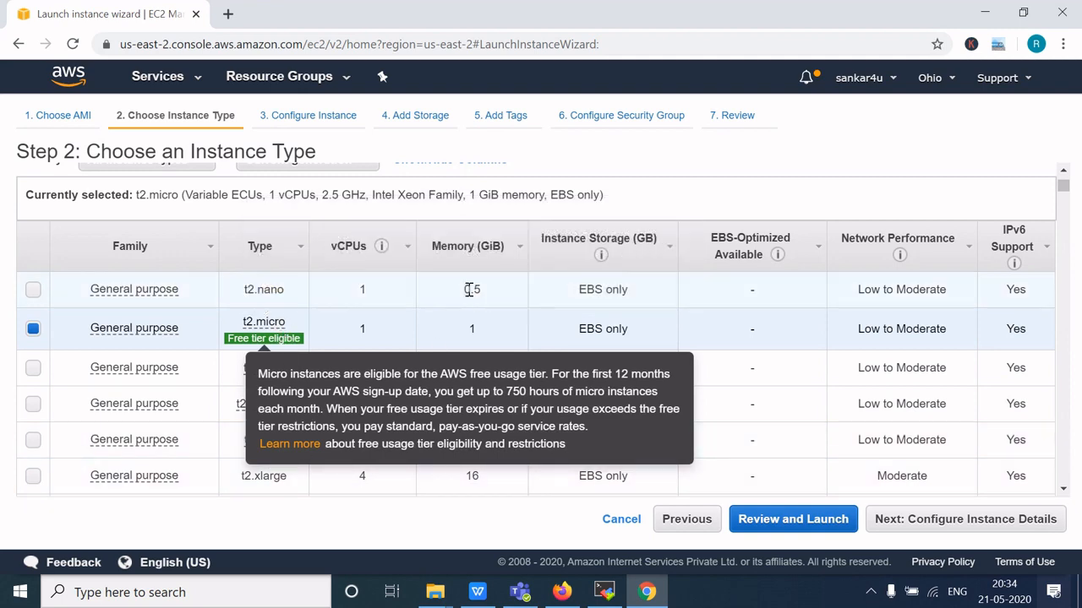
pyautogui.scroll(-1, 381, 338)
pyautogui.scroll(-1, 380, 343)
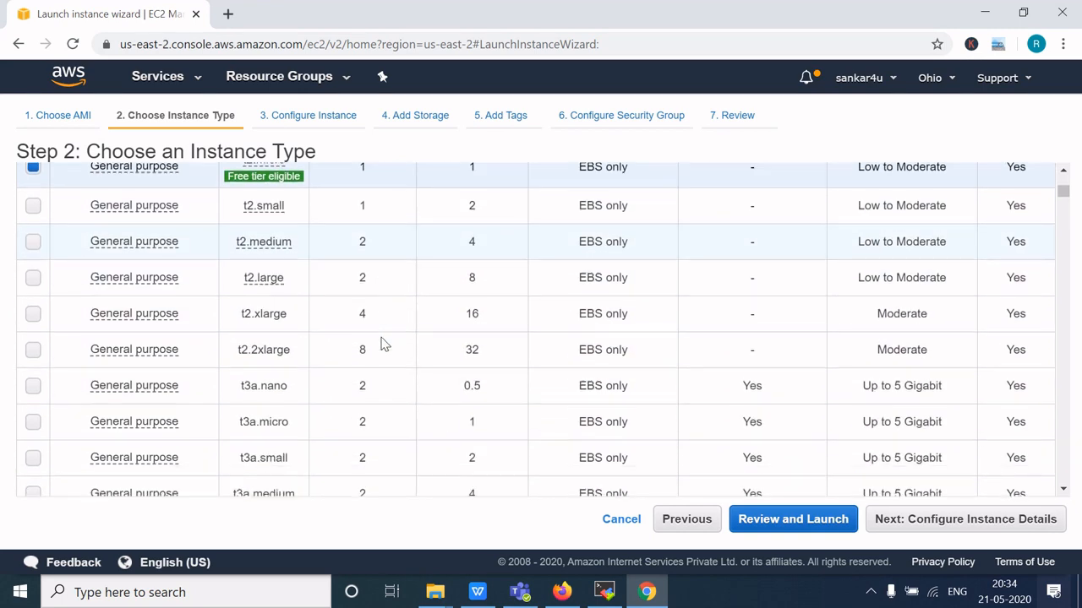
pyautogui.scroll(1, 381, 350)
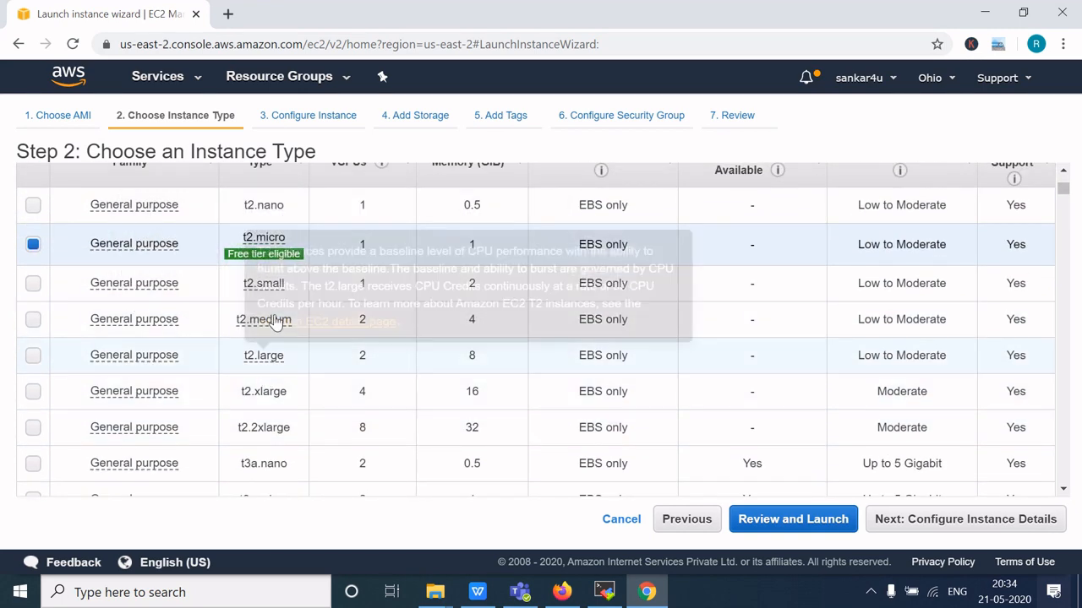
pyautogui.click(33, 283)
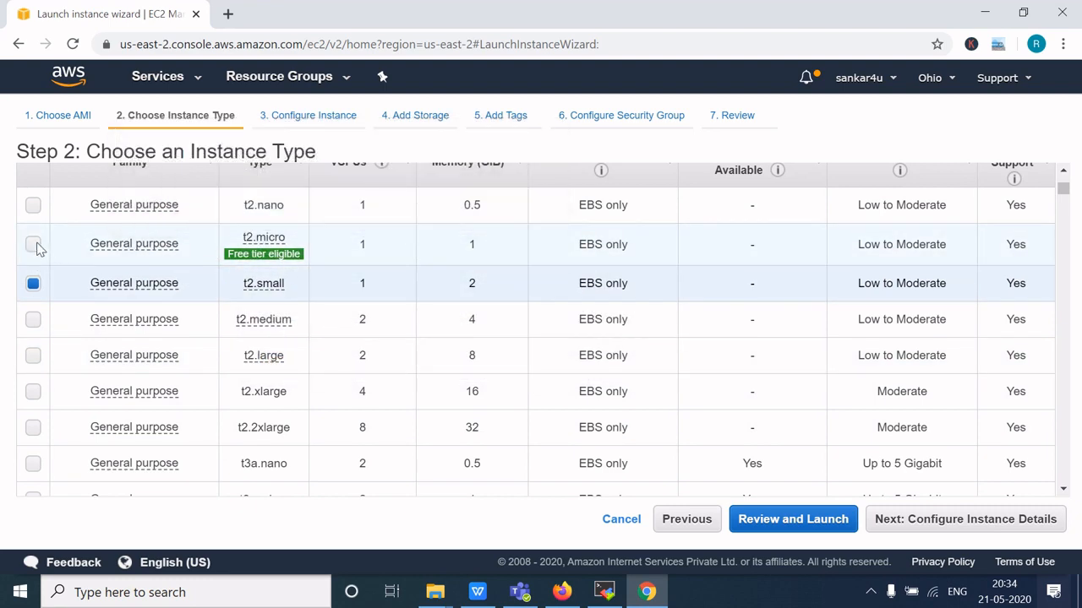
pyautogui.click(33, 245)
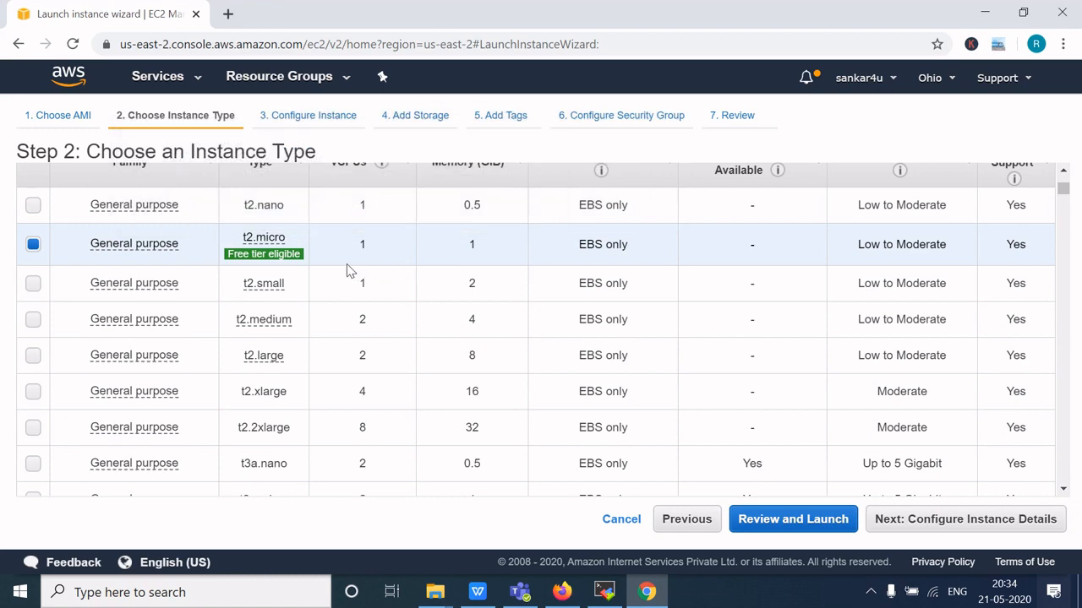
pyautogui.click(936, 520)
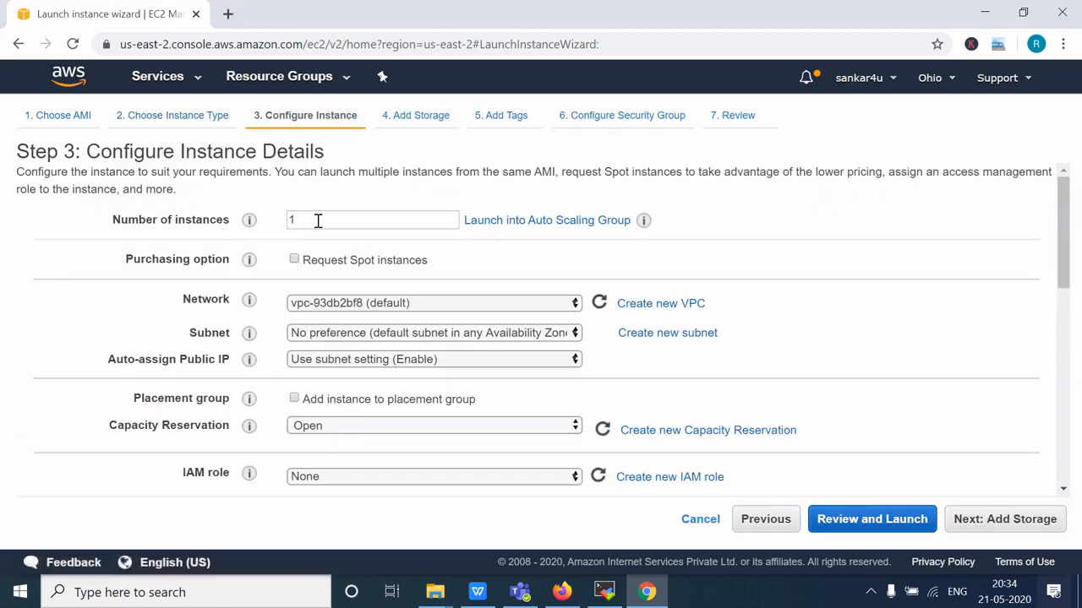
# Set the number of instances to 1, keep the default VPC as the network, and continue to storage.
pyautogui.moveTo(317, 221); pyautogui.dragTo(279, 228)
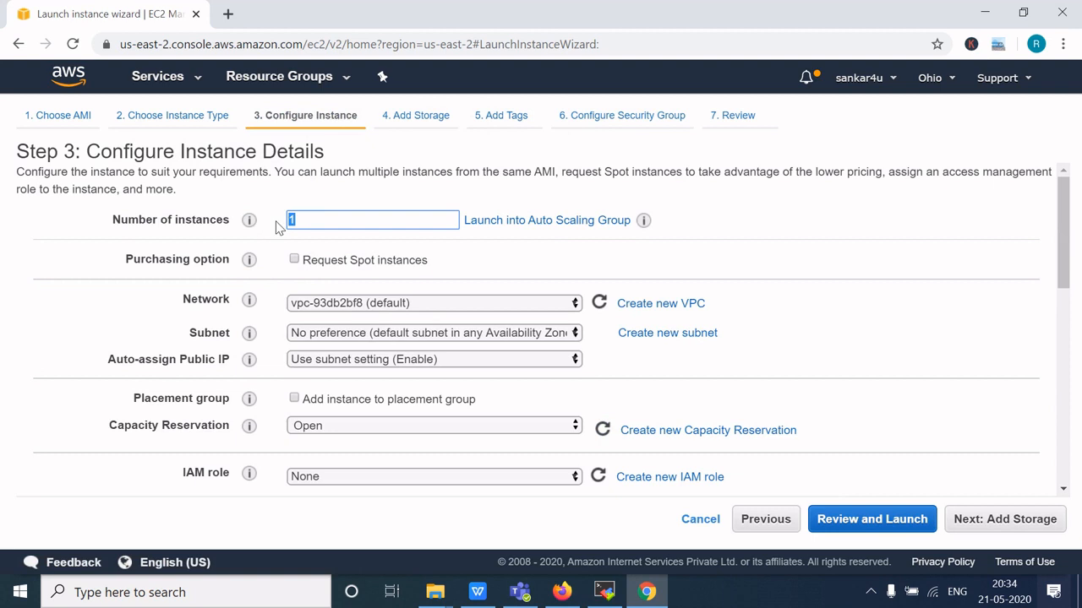
pyautogui.write('10')
pyautogui.press('BackSpace')
pyautogui.click(415, 306)
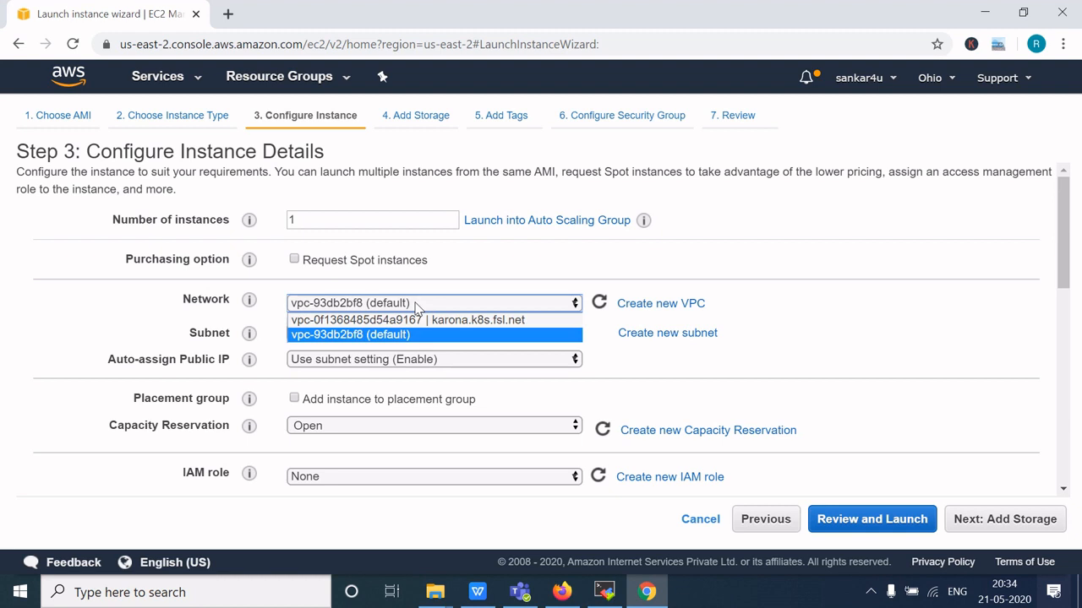
pyautogui.click(415, 306)
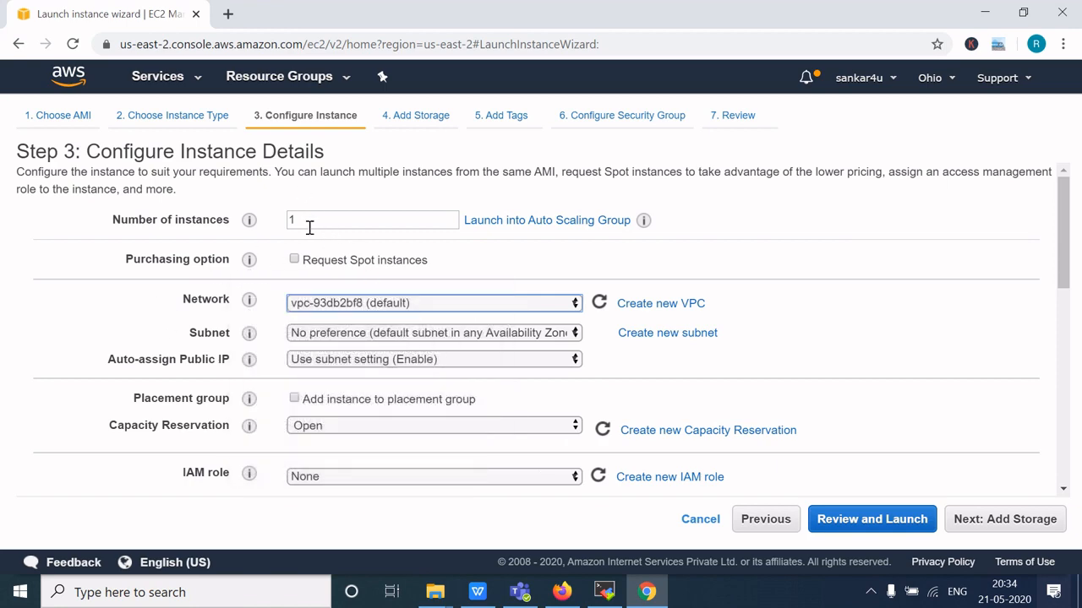
pyautogui.click(988, 524)
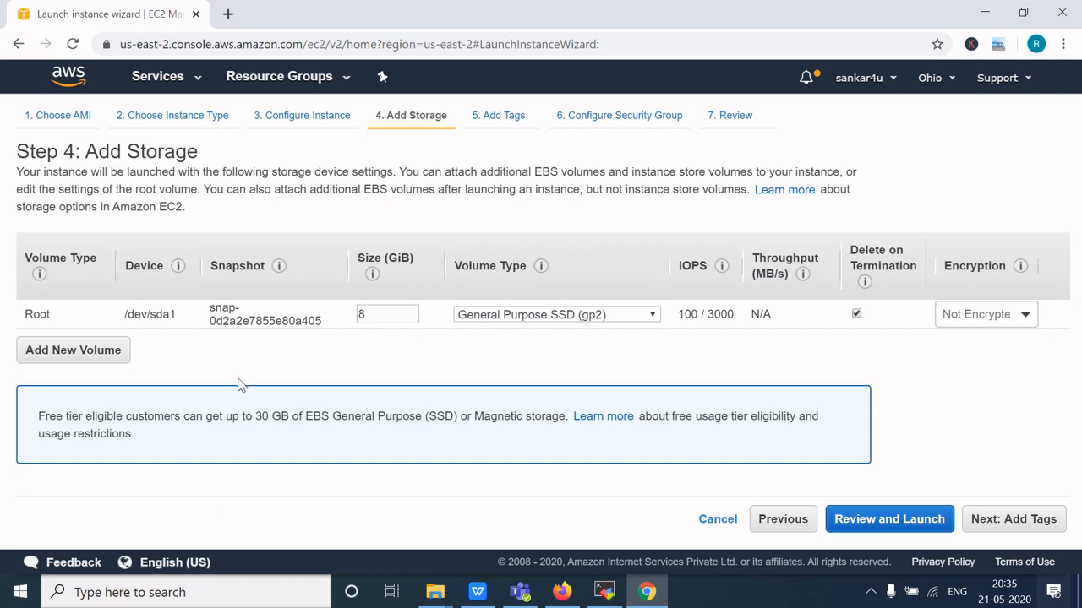
# Try root volume sizes of 10 GiB and 5 GiB.
pyautogui.doubleClick(381, 313)
pyautogui.write('10')
pyautogui.doubleClick(382, 315)
pyautogui.write('5')
pyautogui.click(425, 381)
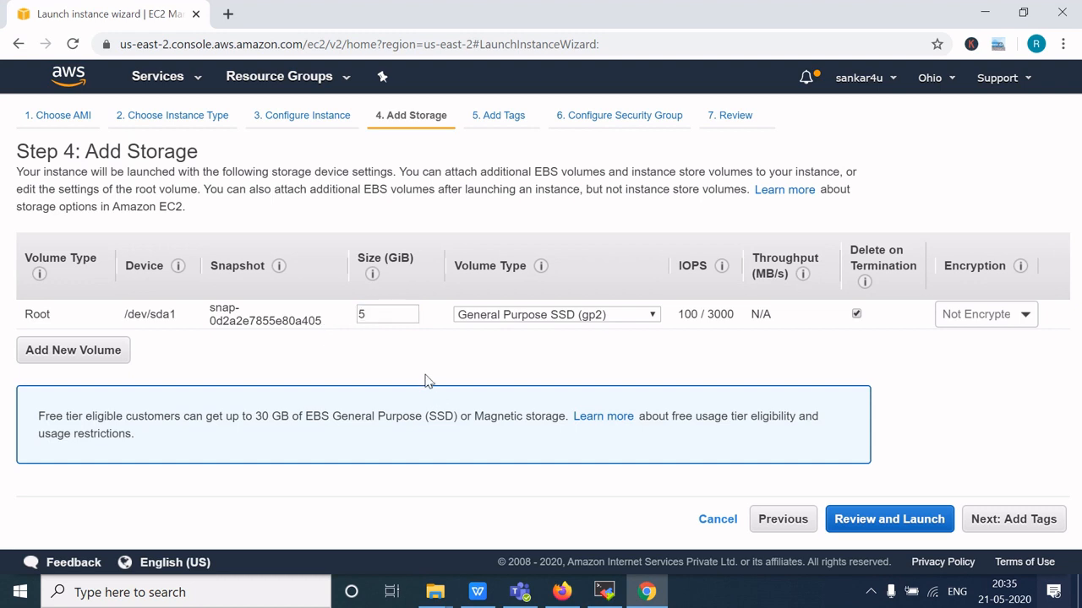
# Set the root volume size to 8 GiB and continue to the instance tags.
pyautogui.doubleClick(377, 320)
pyautogui.write('8')
pyautogui.click(389, 343)
pyautogui.click(991, 521)
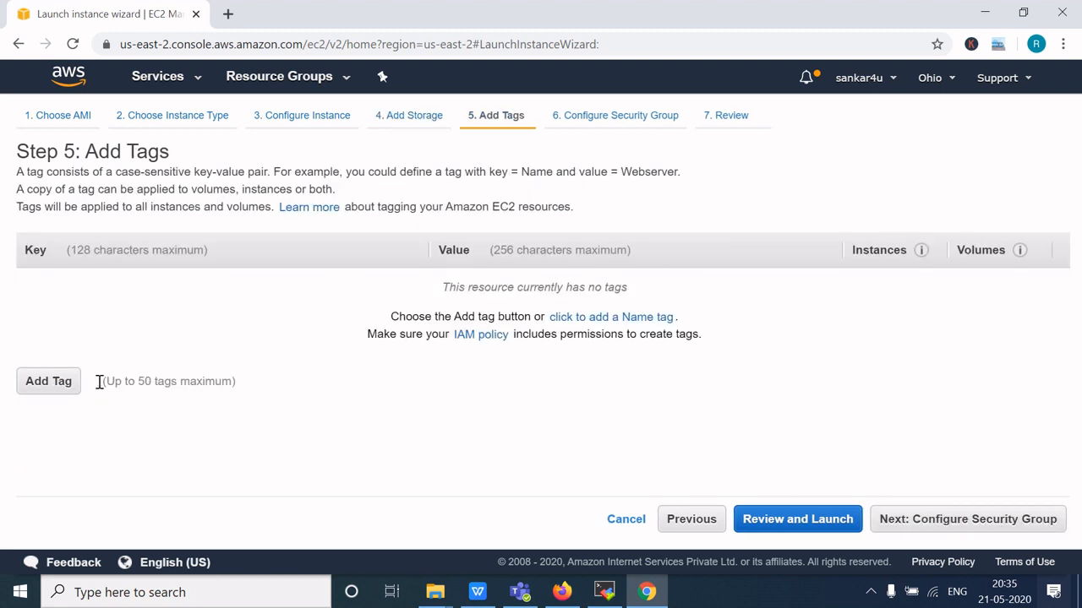
# Add a tag with key "Name" and value "My test server", and continue to the security group settings.
pyautogui.click(44, 384)
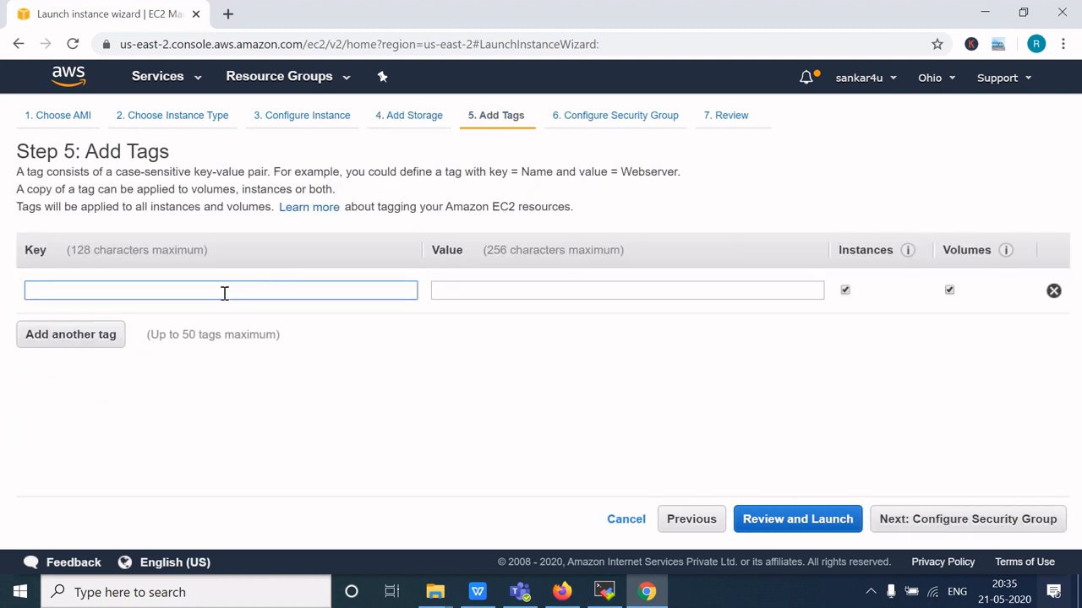
pyautogui.write('Na')
pyautogui.moveTo(522, 171); pyautogui.dragTo(676, 173)
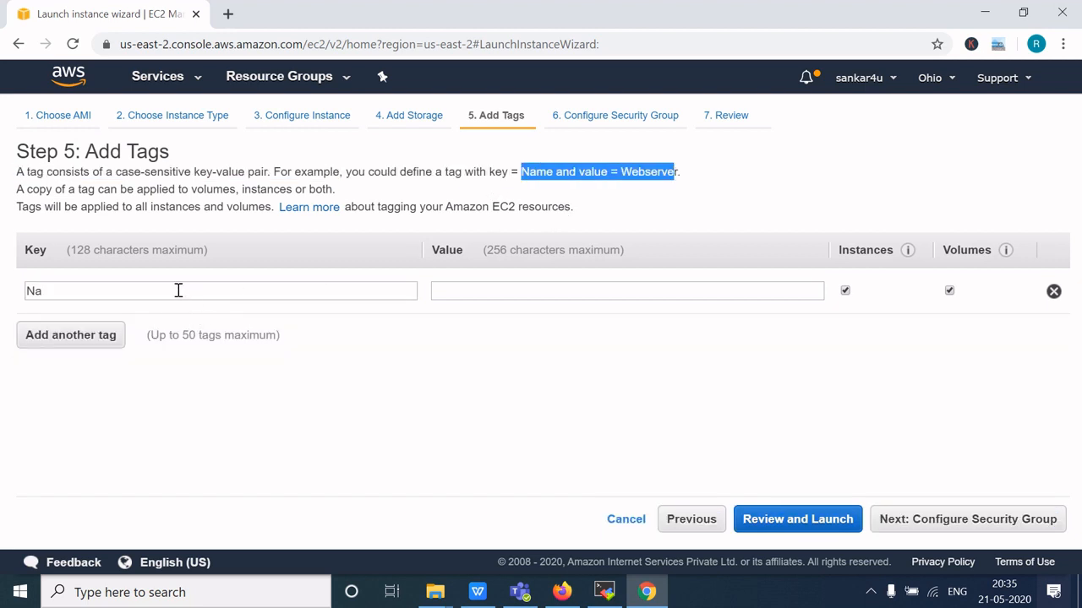
pyautogui.click(148, 294)
pyautogui.write('me')
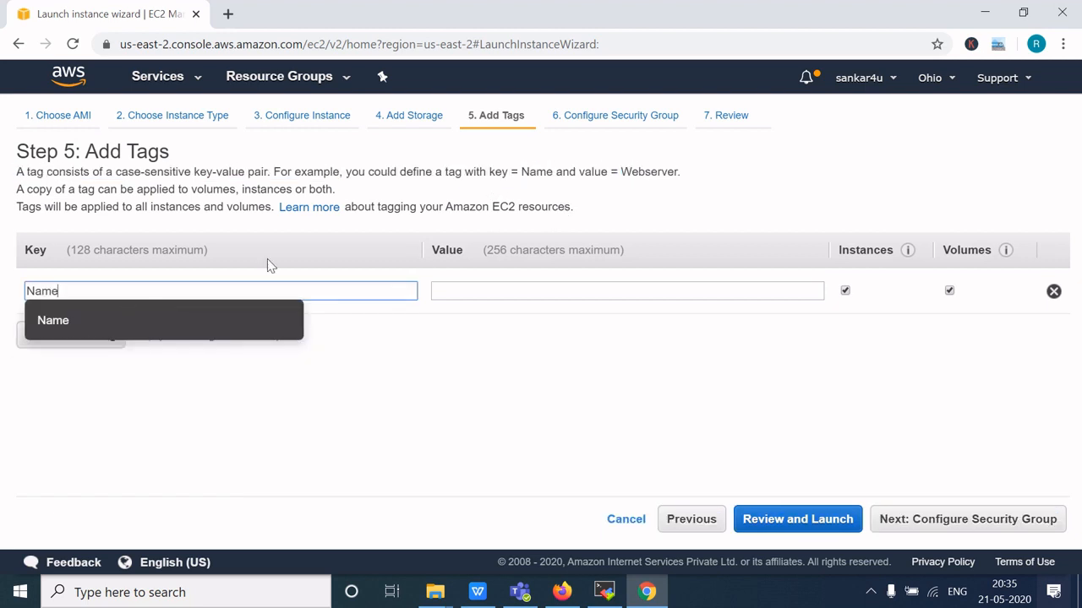
pyautogui.click(464, 290)
pyautogui.write('My ')
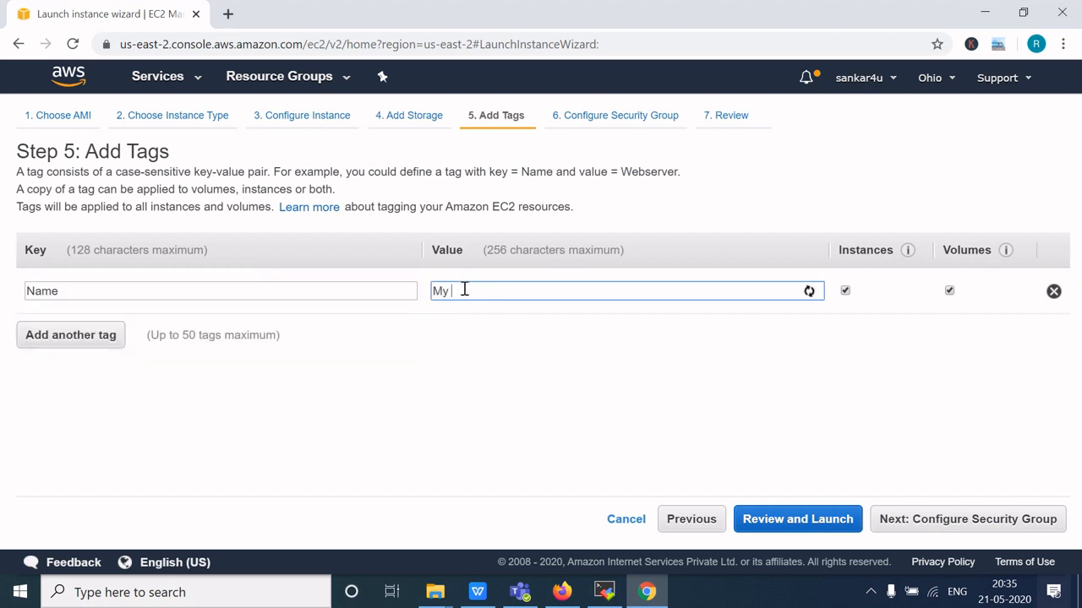
pyautogui.write('test server')
pyautogui.click(499, 404)
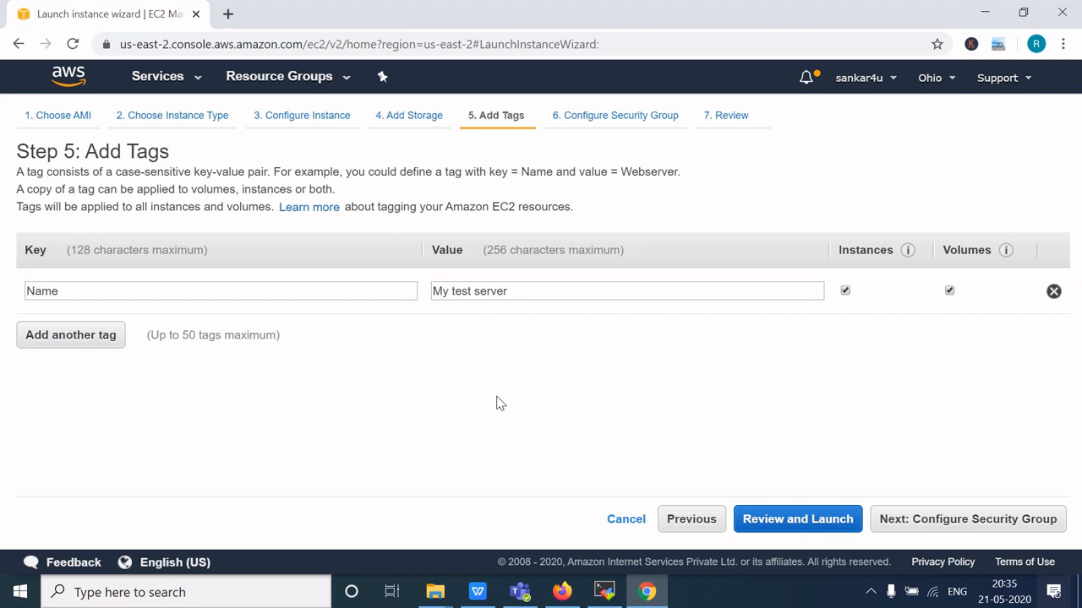
pyautogui.click(975, 520)
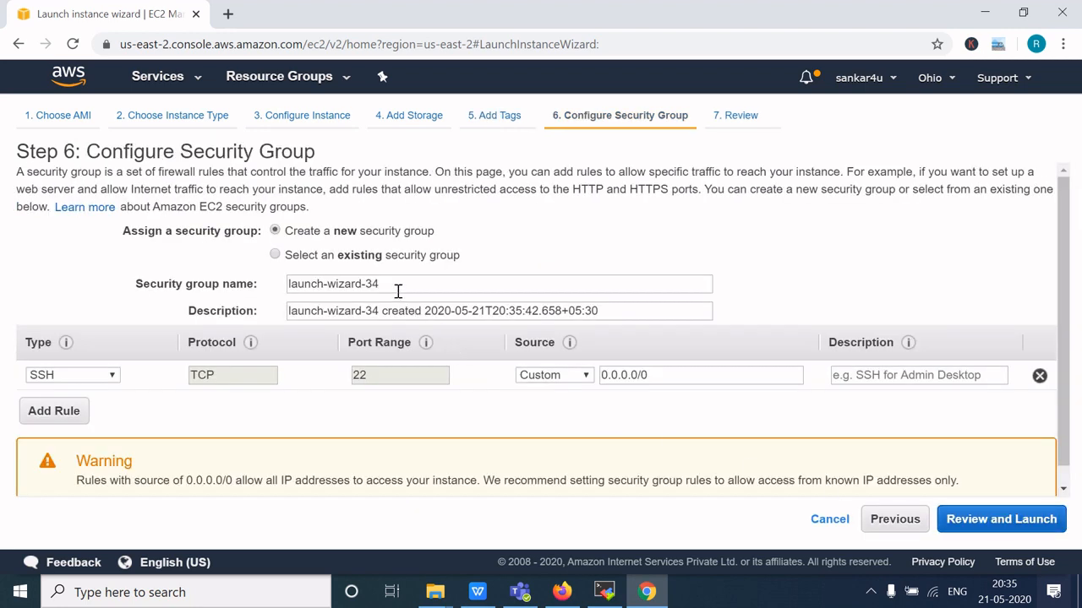
# Choose to create a new security group and name it "My test server SG".
pyautogui.click(308, 261)
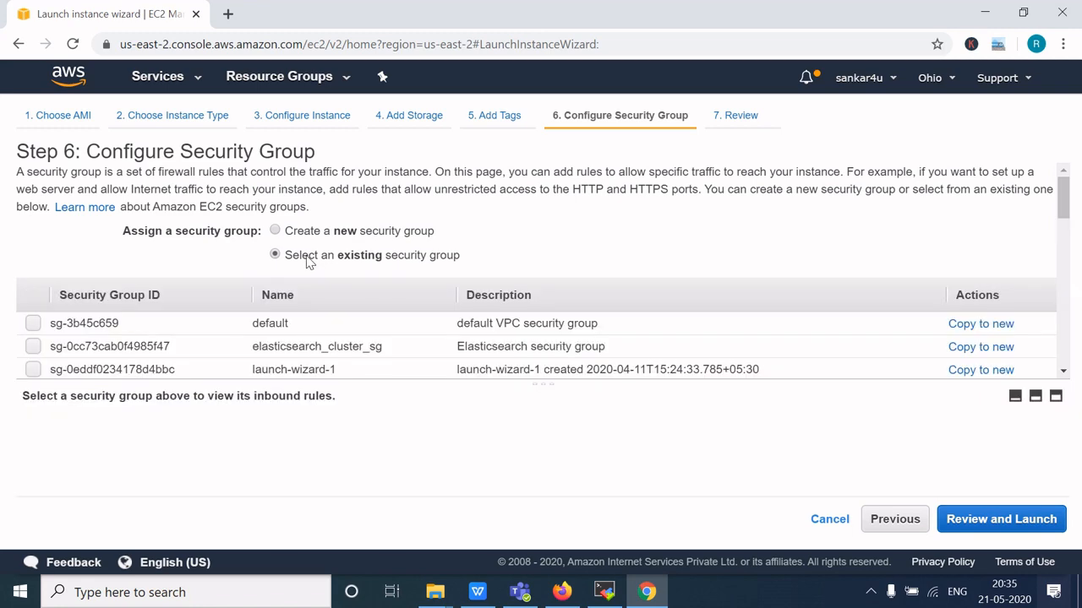
pyautogui.click(275, 236)
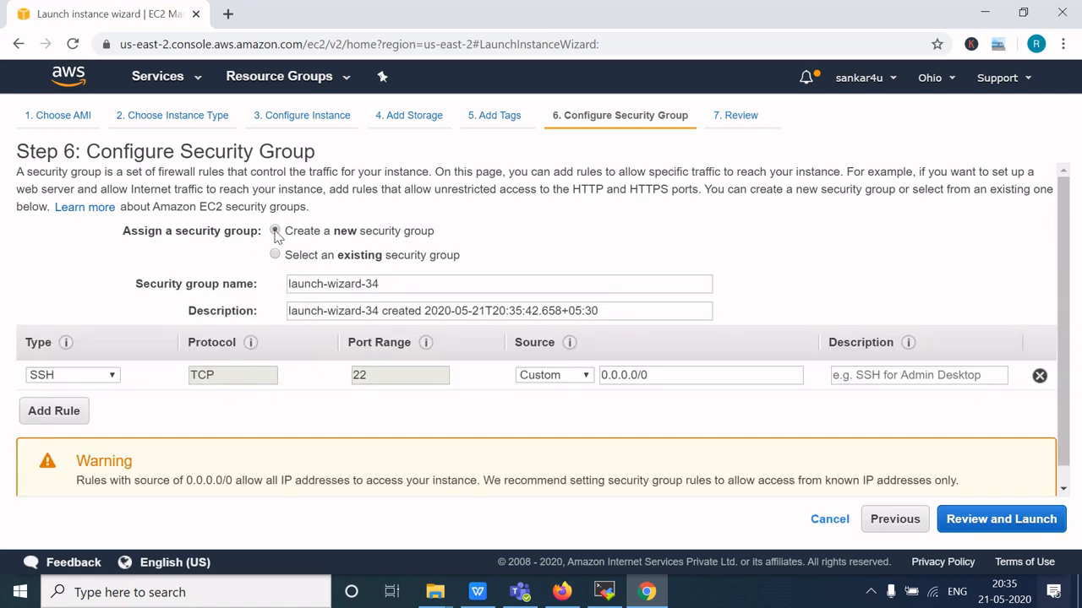
pyautogui.moveTo(417, 282); pyautogui.dragTo(230, 287)
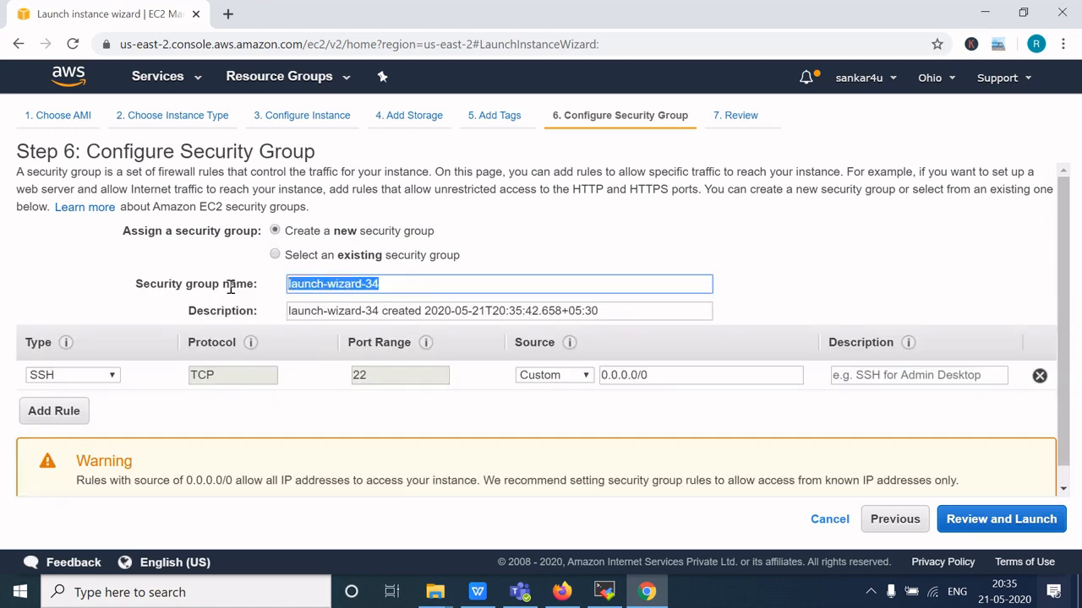
pyautogui.press('BackSpace')
pyautogui.write('My t')
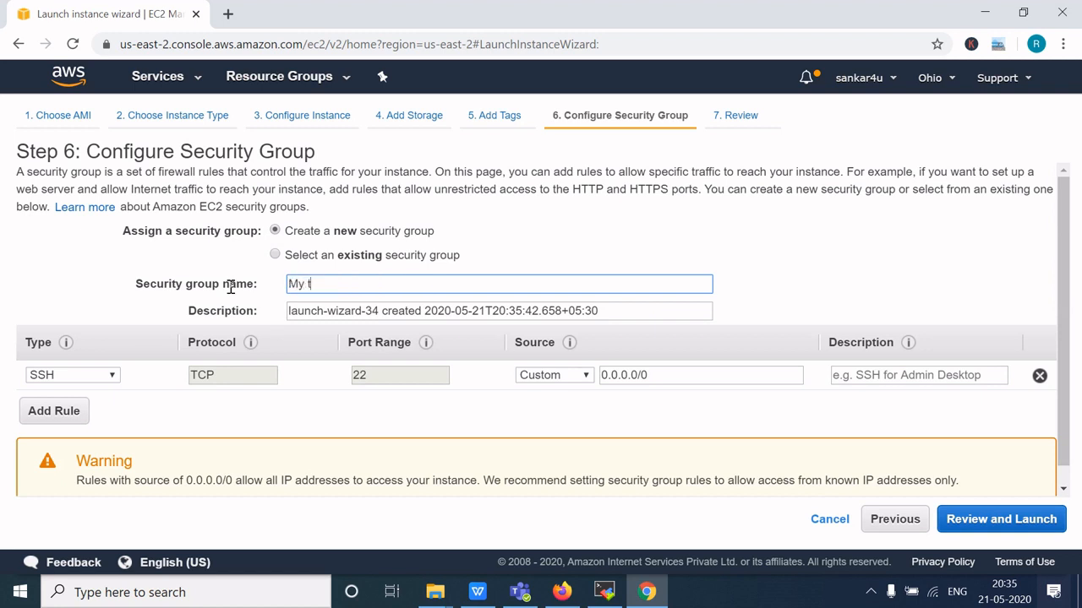
pyautogui.write('ests')
pyautogui.press('BackSpace')
pyautogui.write('server SG')
# Copy the security group name "My test server SG" into its description.
pyautogui.hotkey('ctrl', 'a')
pyautogui.hotkey('ctrl', 'c')
pyautogui.moveTo(613, 309); pyautogui.dragTo(227, 328)
pyautogui.hotkey('ctrl', 'v')
pyautogui.click(353, 423)
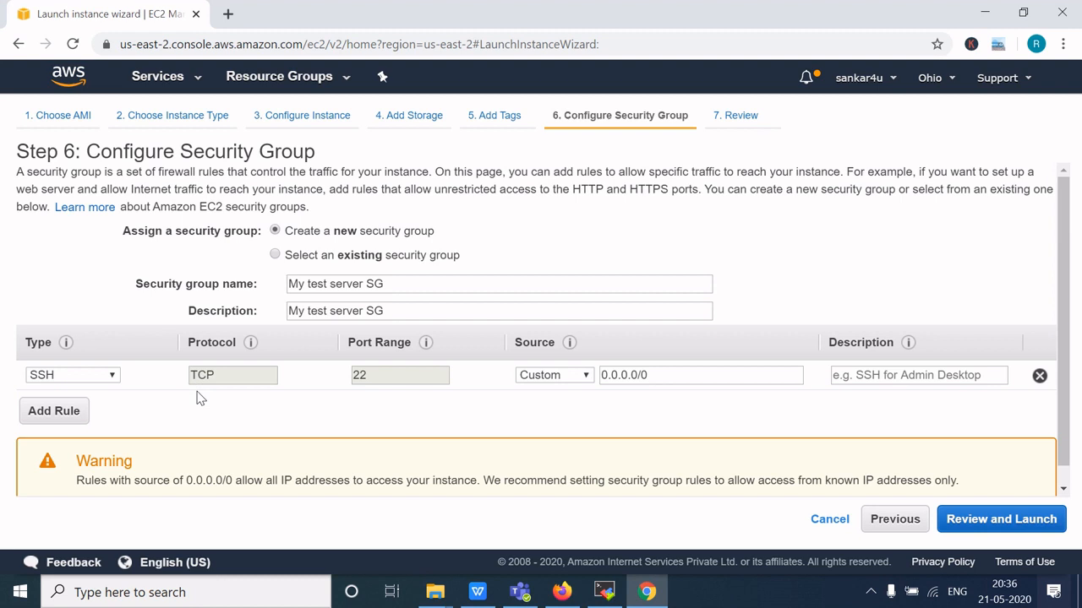
# Add a custom TCP rule to the security group for port 9090 with source 0.0.0.0/0.
pyautogui.click(72, 418)
pyautogui.click(93, 404)
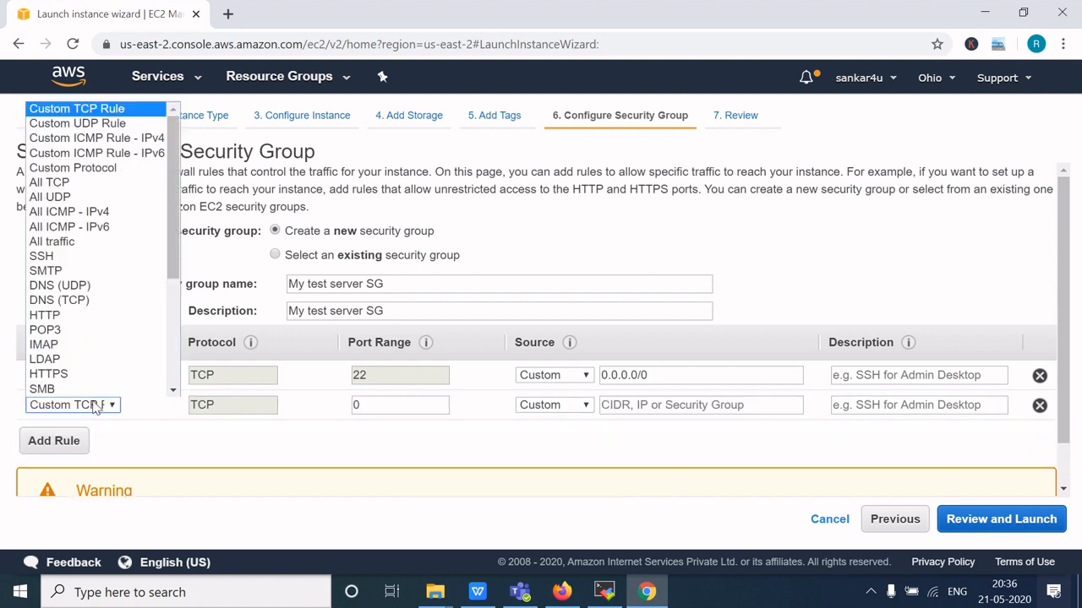
pyautogui.click(92, 114)
pyautogui.moveTo(427, 416); pyautogui.dragTo(300, 399)
pyautogui.press('BackSpace')
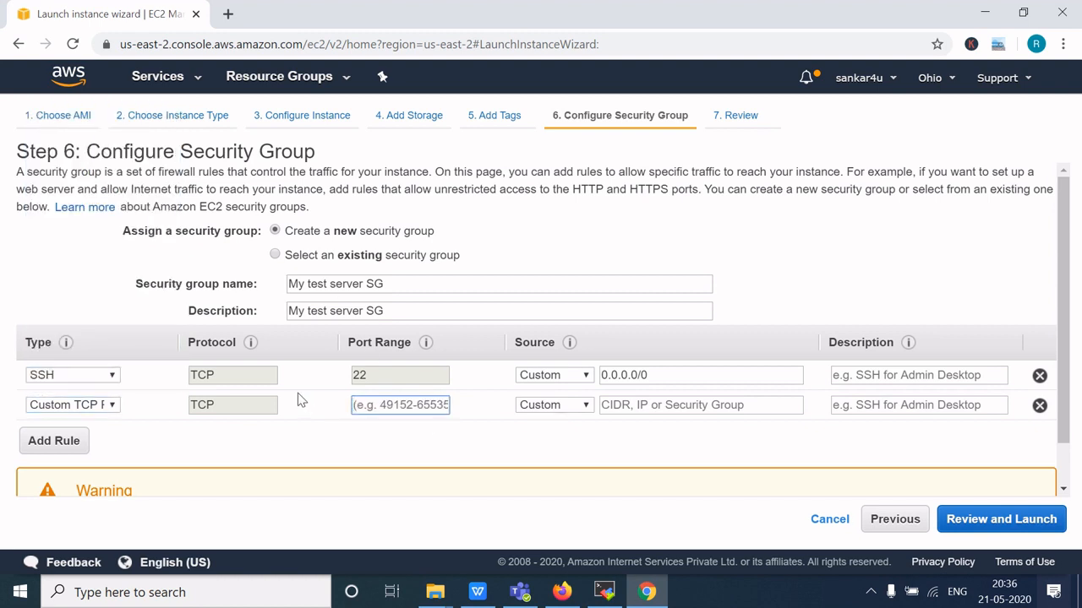
pyautogui.write('9090')
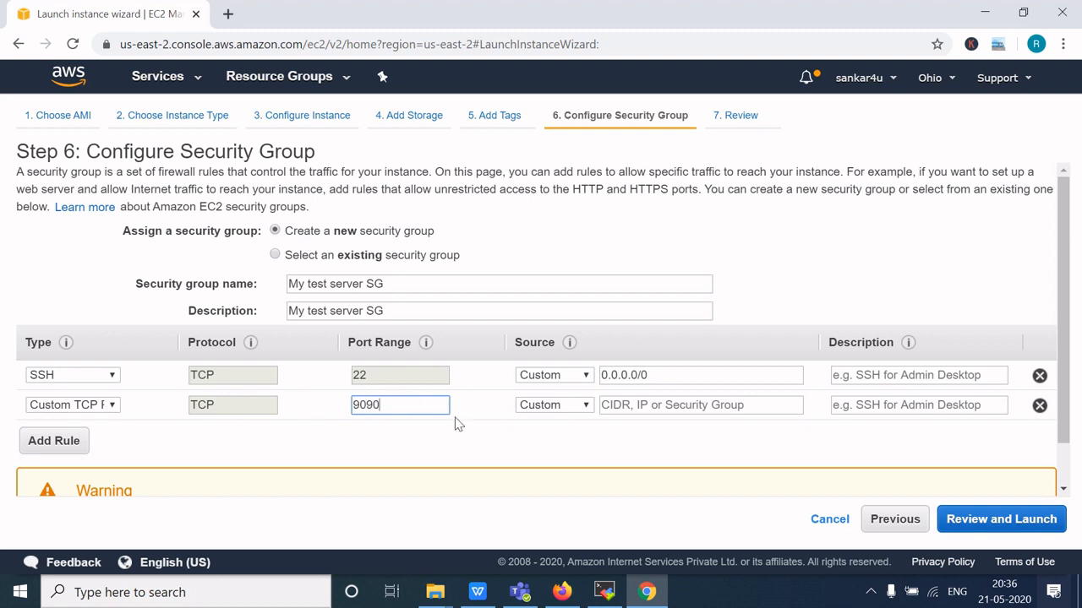
pyautogui.click(610, 405)
pyautogui.write('0.0')
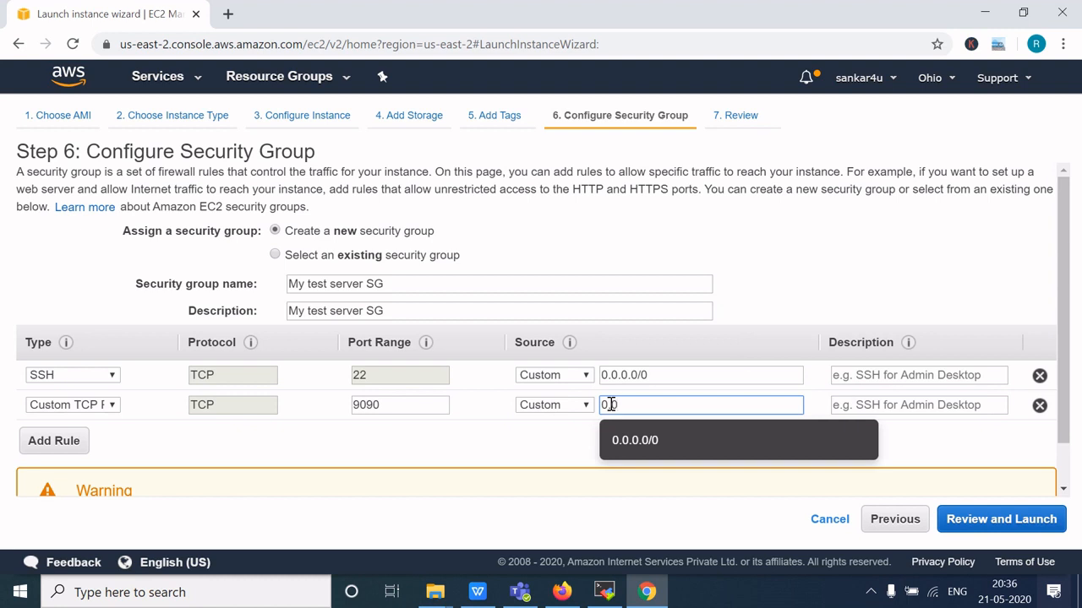
pyautogui.click(673, 446)
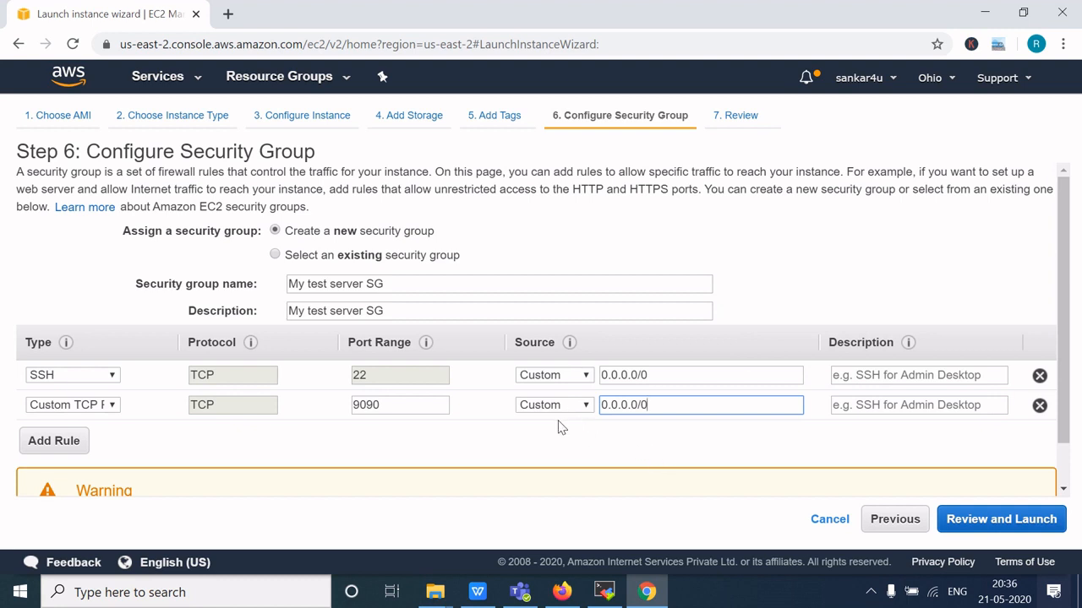
# Add another security group rule of type All traffic, leaving its source empty.
pyautogui.click(48, 442)
pyautogui.click(75, 435)
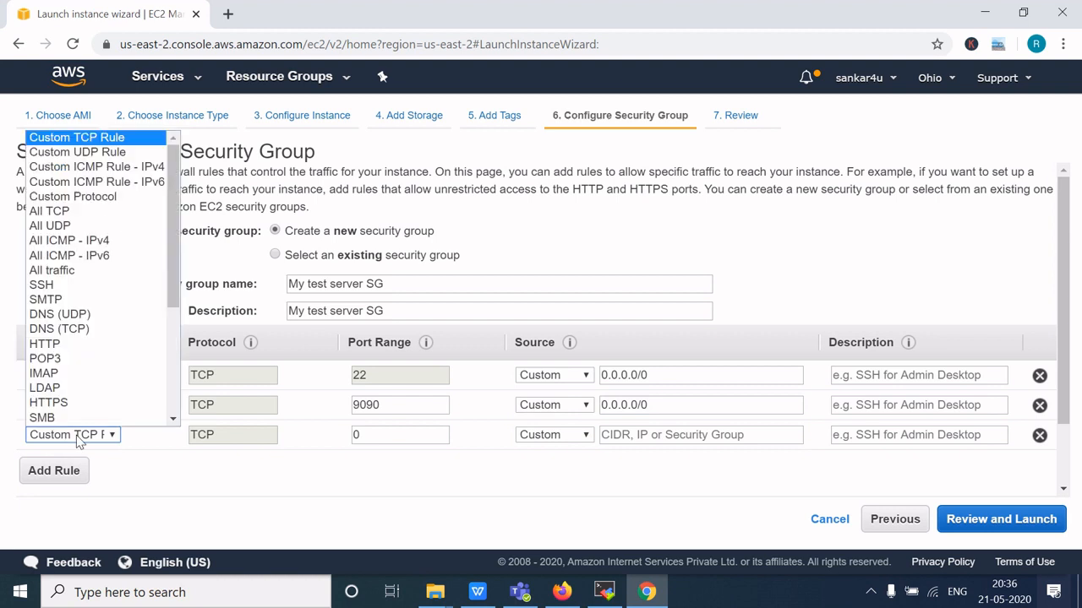
pyautogui.click(65, 273)
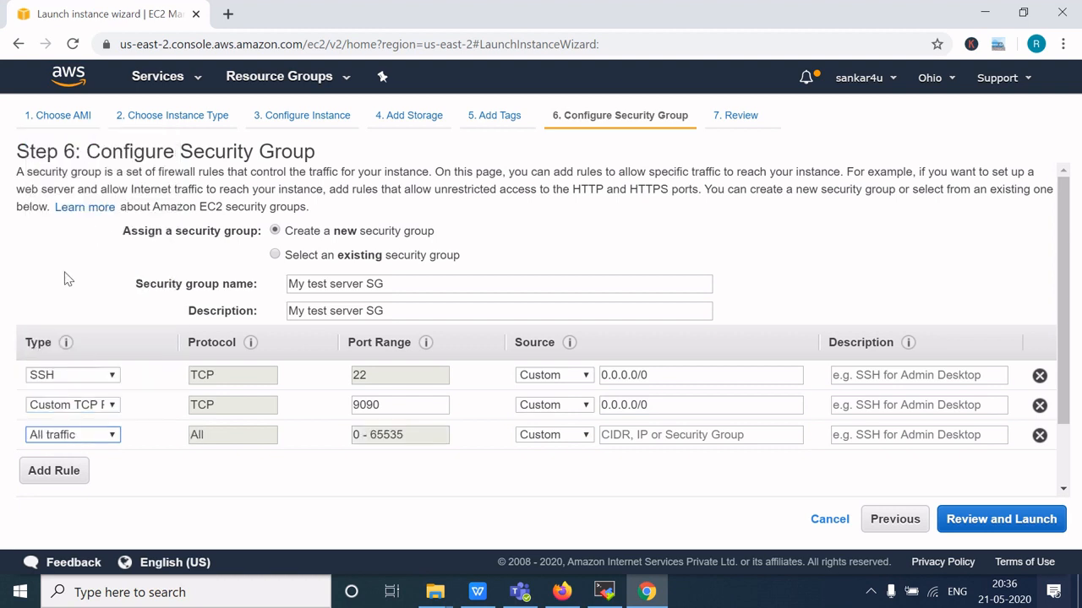
pyautogui.click(651, 439)
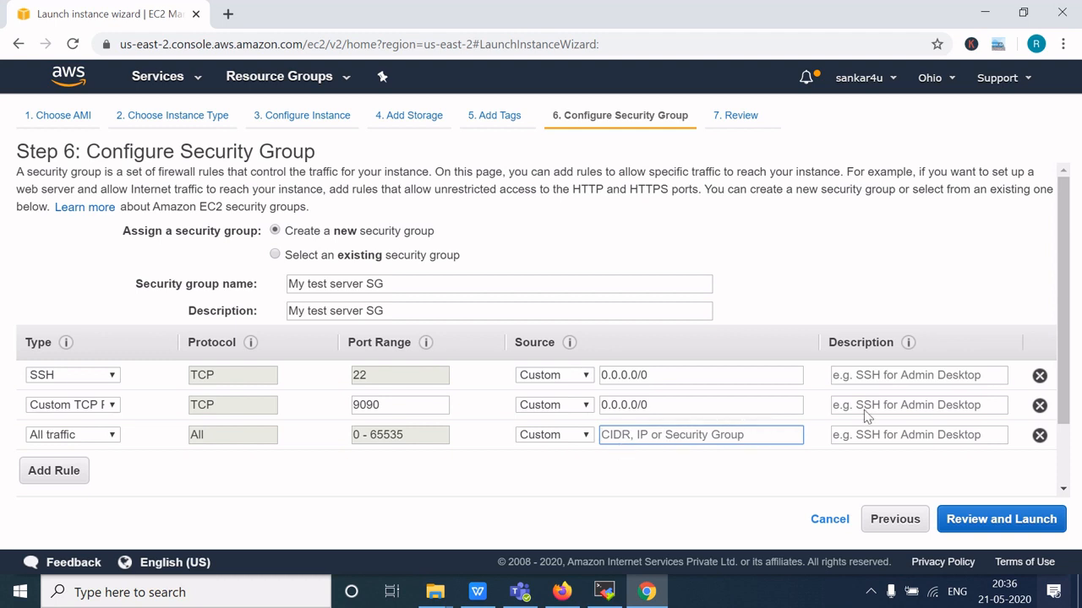
# Remove the All traffic rule and the port 9090 rule from the security group.
pyautogui.click(1039, 435)
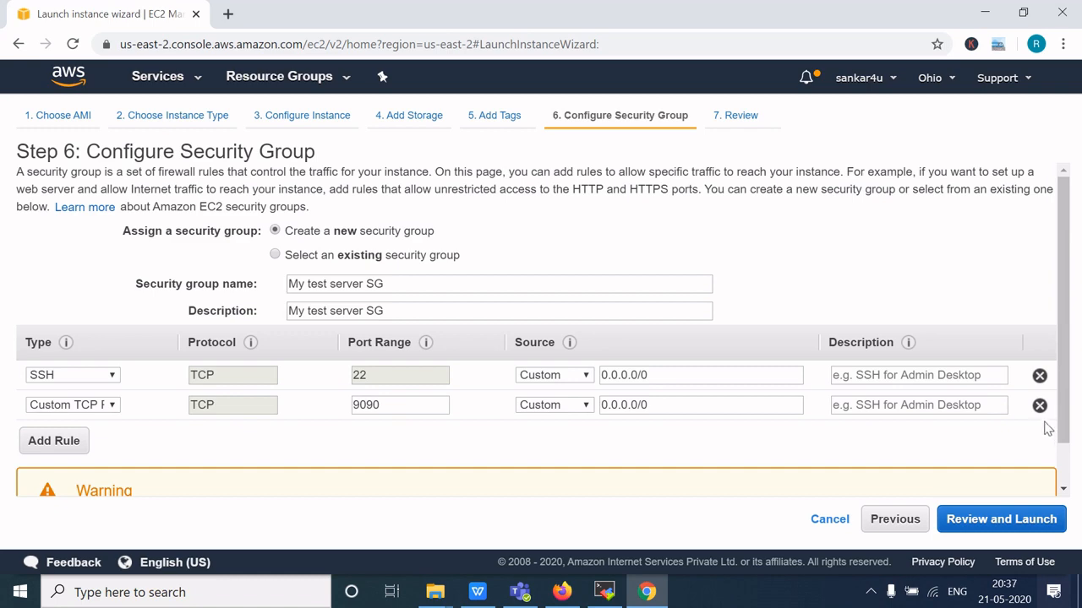
pyautogui.click(1040, 406)
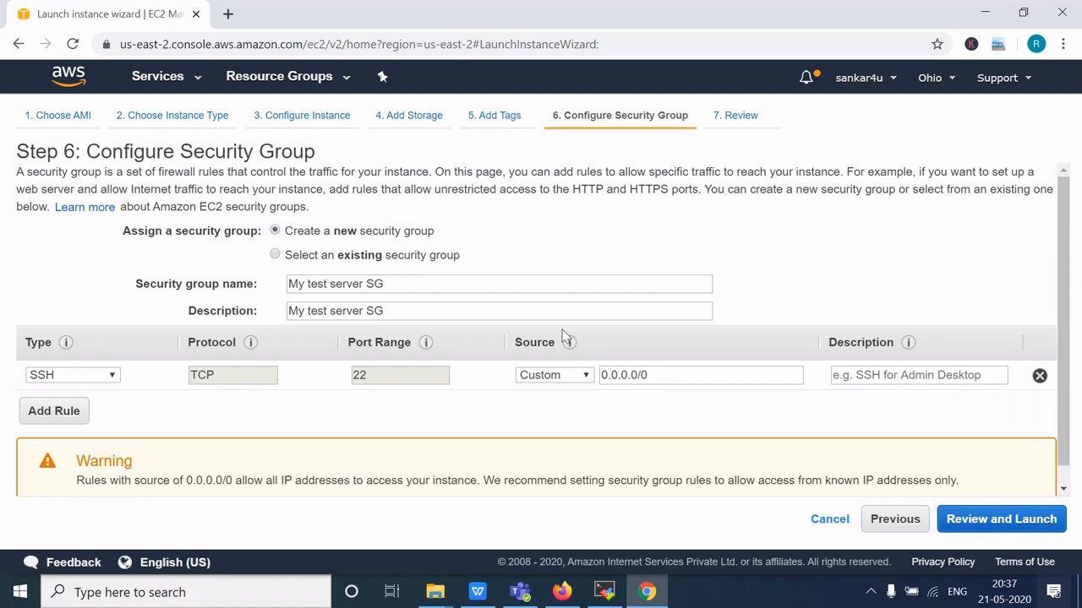
# Proceed through the launch review to the key pair settings and choose to create a new key pair.
pyautogui.click(997, 518)
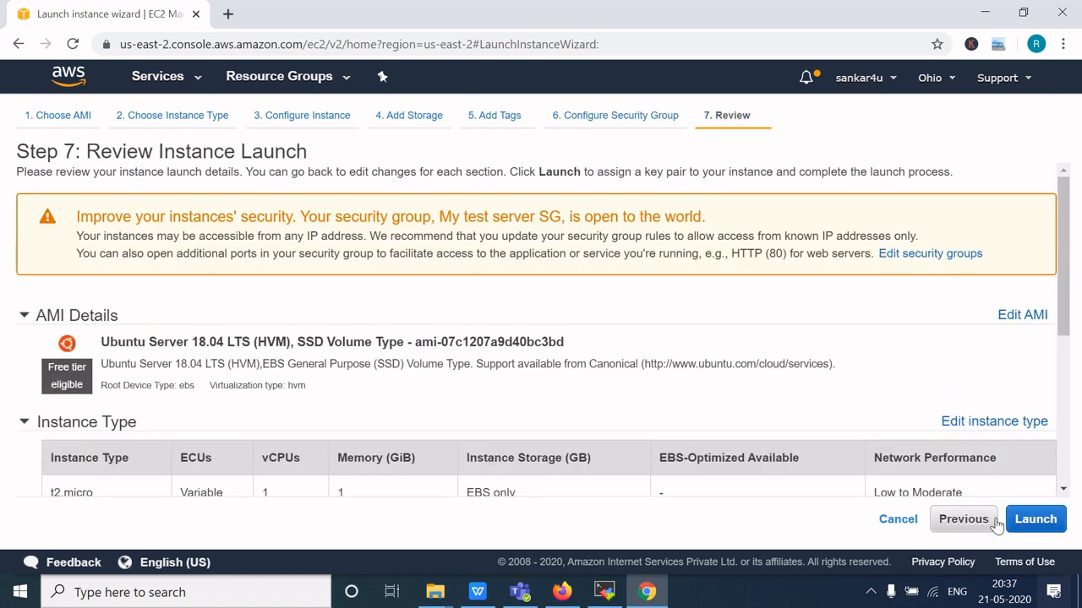
pyautogui.scroll(-2, 671, 401)
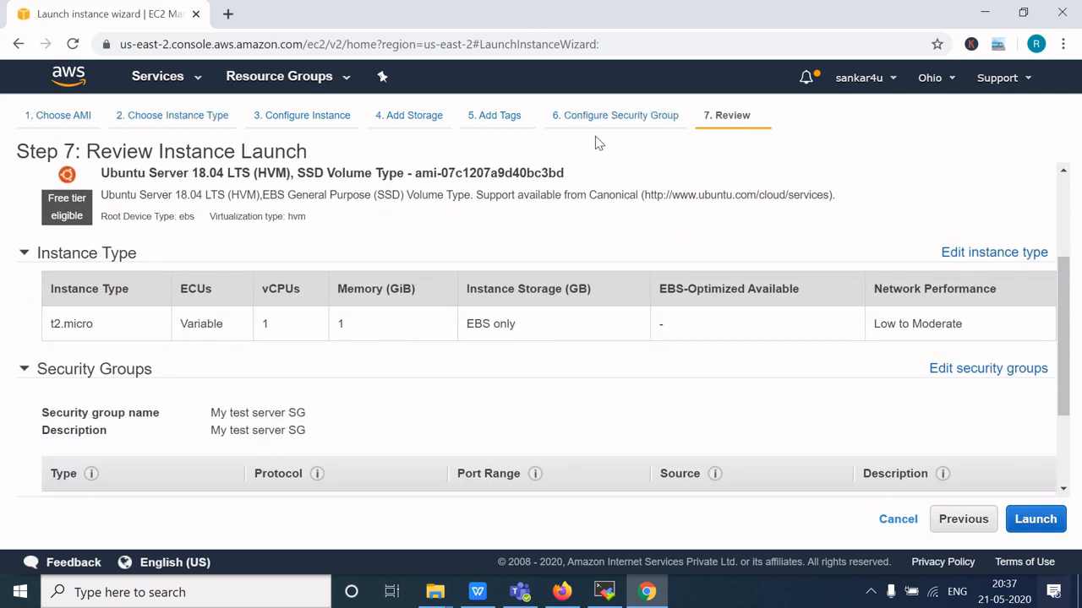
pyautogui.click(1036, 522)
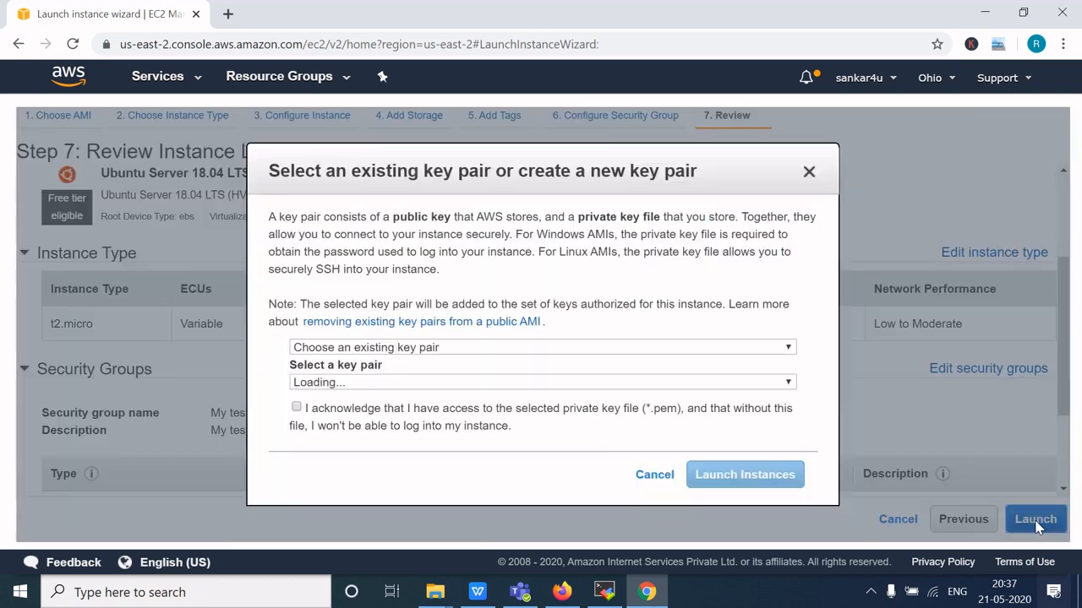
pyautogui.click(445, 350)
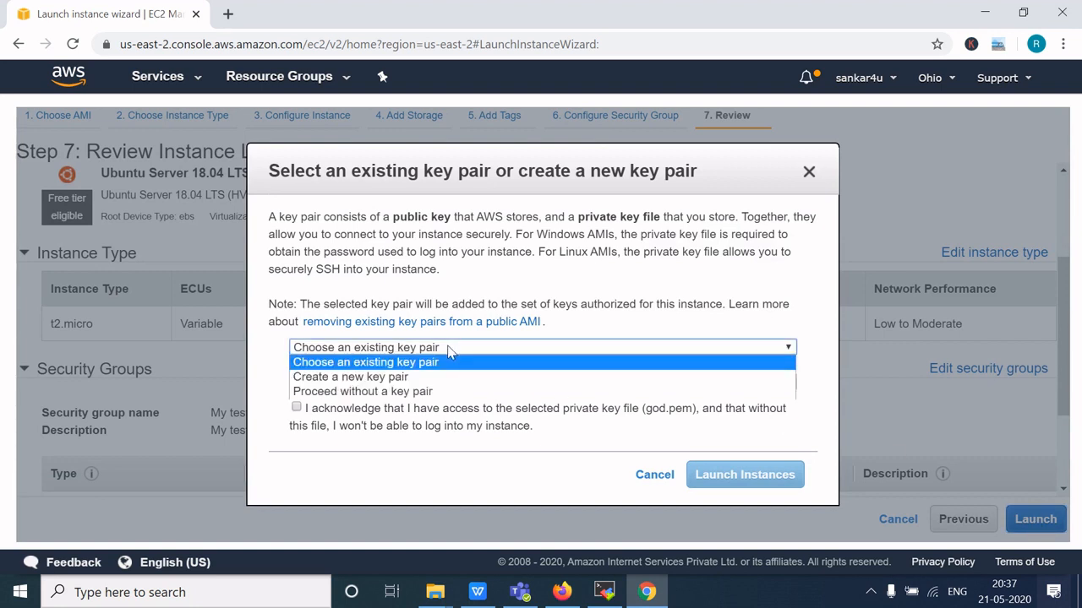
pyautogui.click(411, 381)
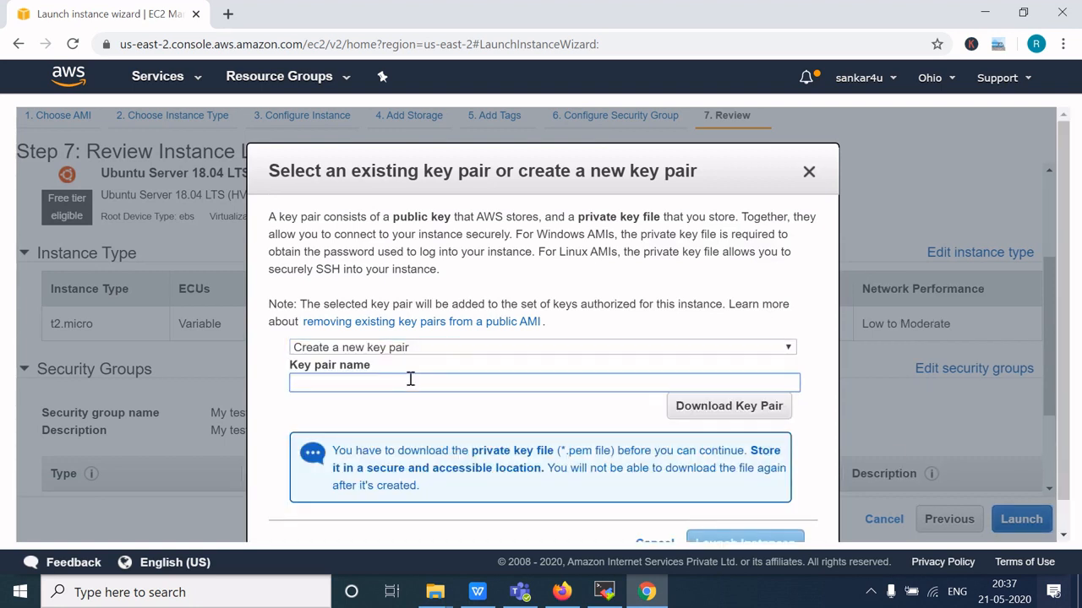
pyautogui.click(410, 380)
# Open Notepad and list "IP", "username" and "Password/ keypair" on separate lines.
pyautogui.click(215, 595)
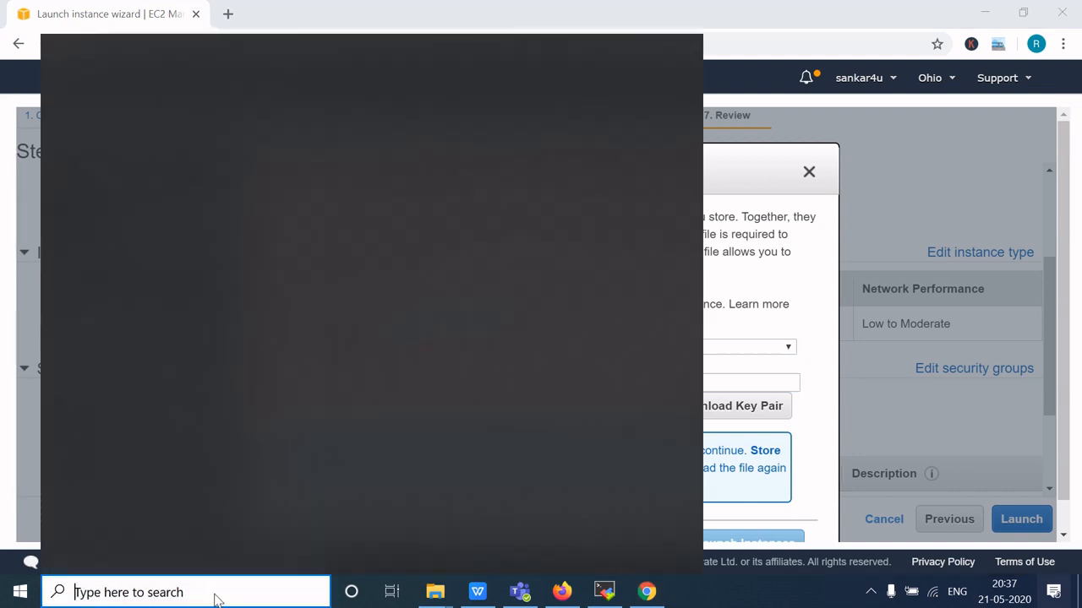
pyautogui.write('note')
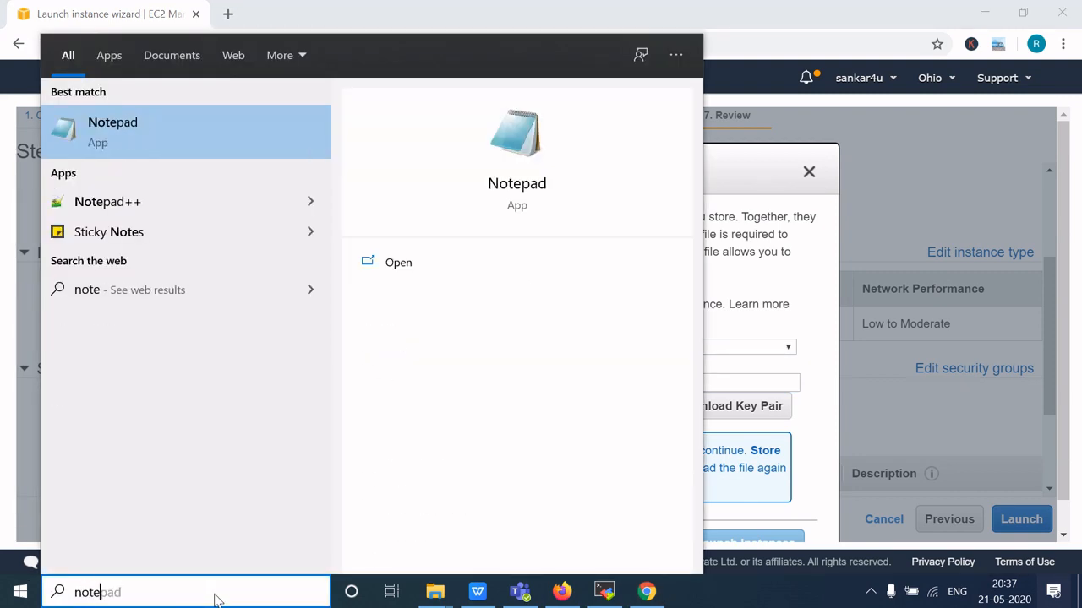
pyautogui.click(183, 139)
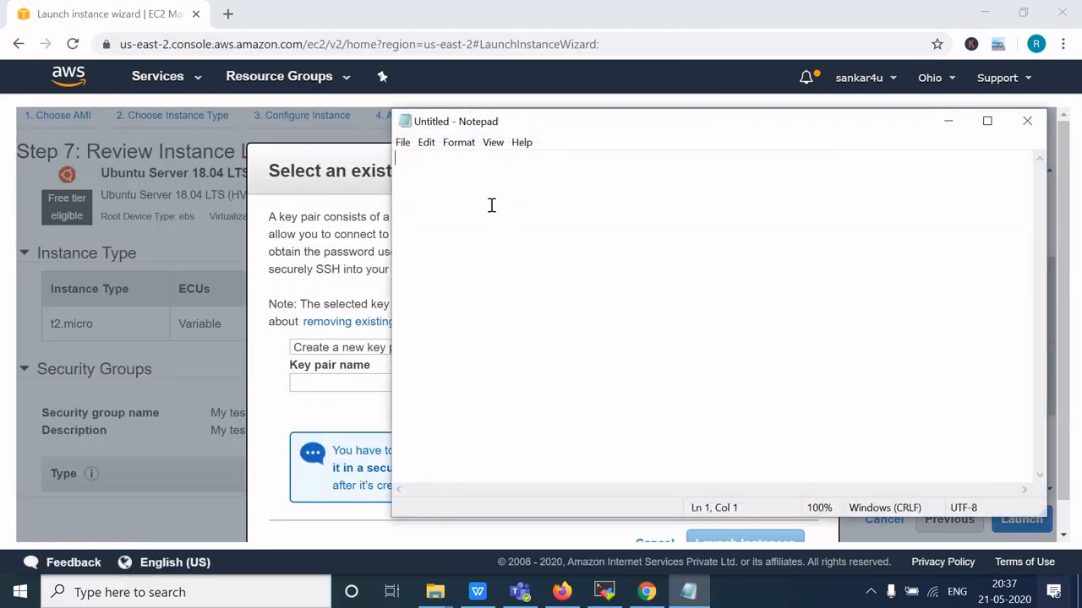
pyautogui.write('IP ')
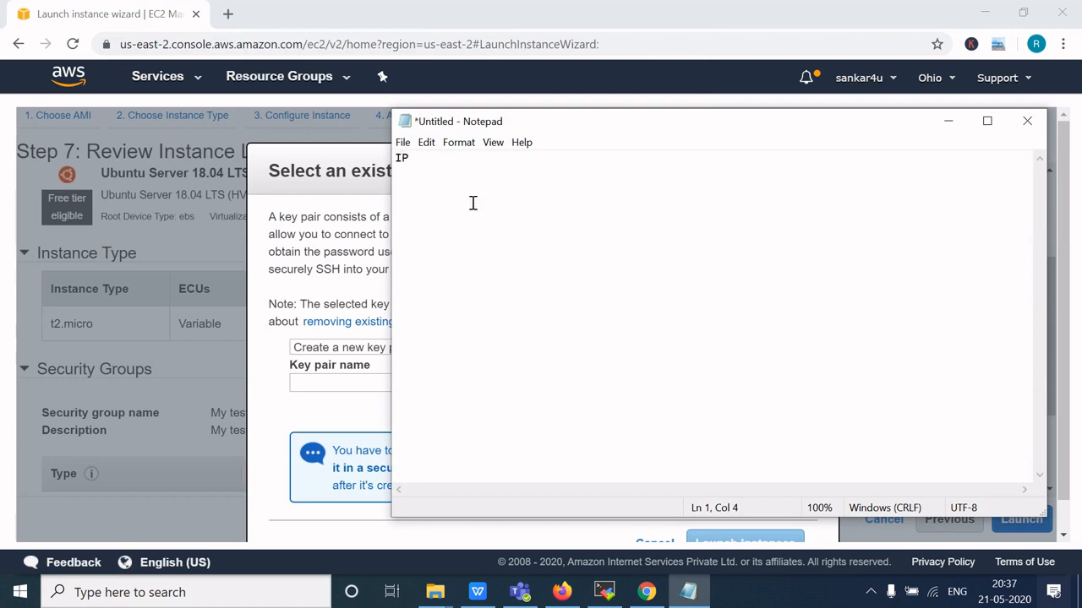
pyautogui.write('ysername')
pyautogui.moveTo(459, 175); pyautogui.dragTo(356, 178)
pyautogui.write('username ')
pyautogui.write('Pa')
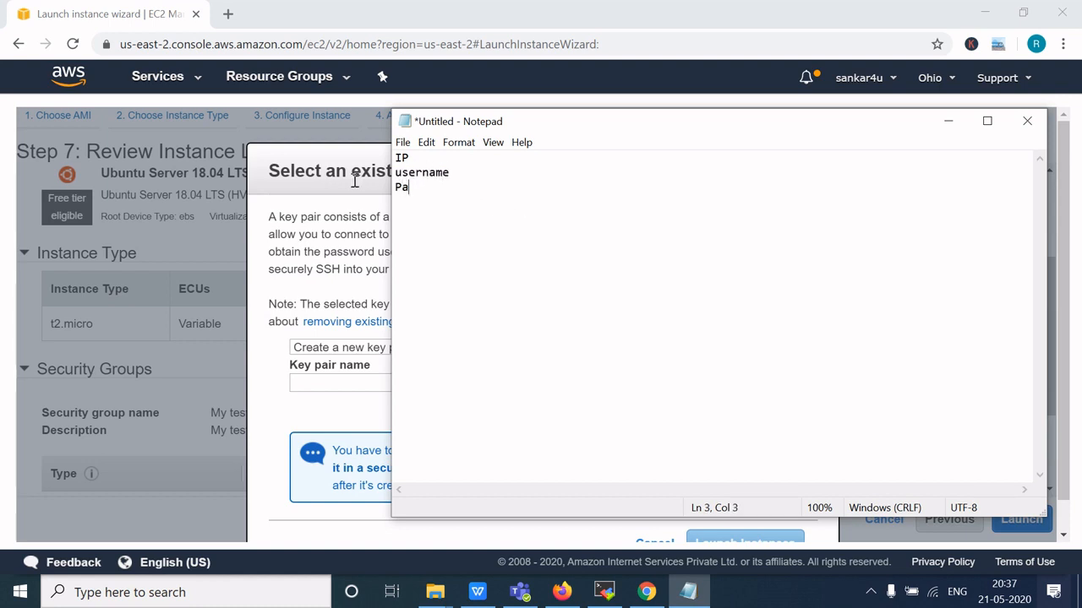
pyautogui.write('ssword/ keypair')
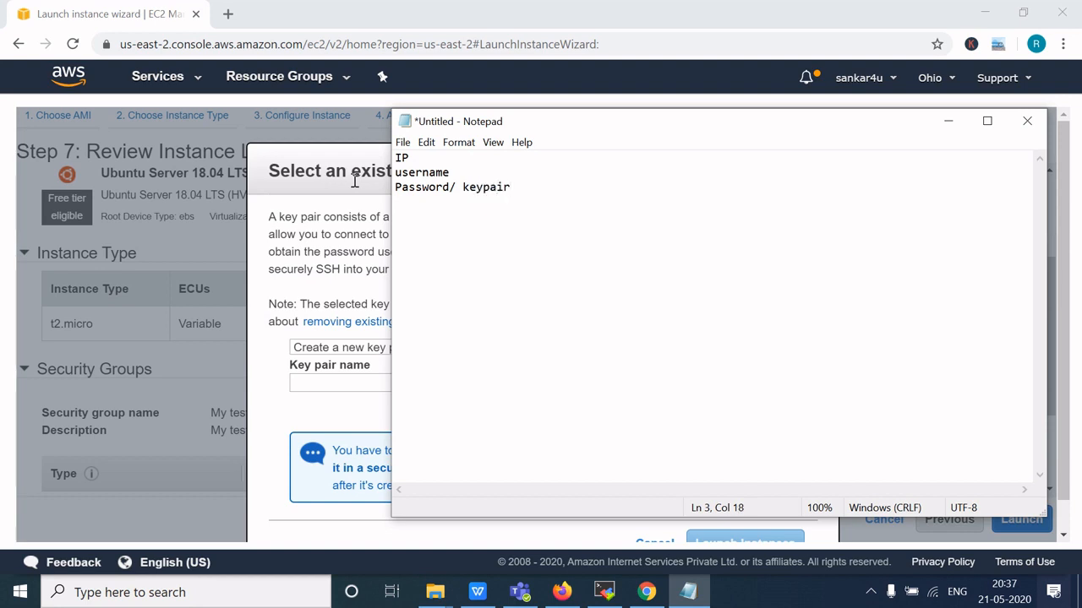
# Switch back to the AWS launch wizard, name the new key pair "myfirstkey" and download it.
pyautogui.click(250, 383)
pyautogui.click(331, 382)
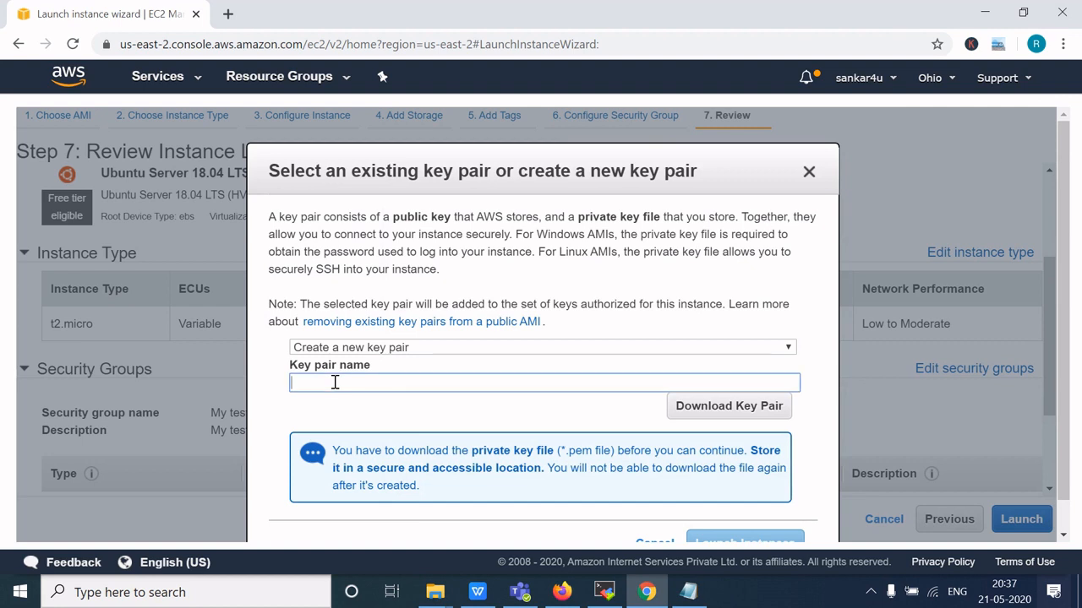
pyautogui.write('myfirst')
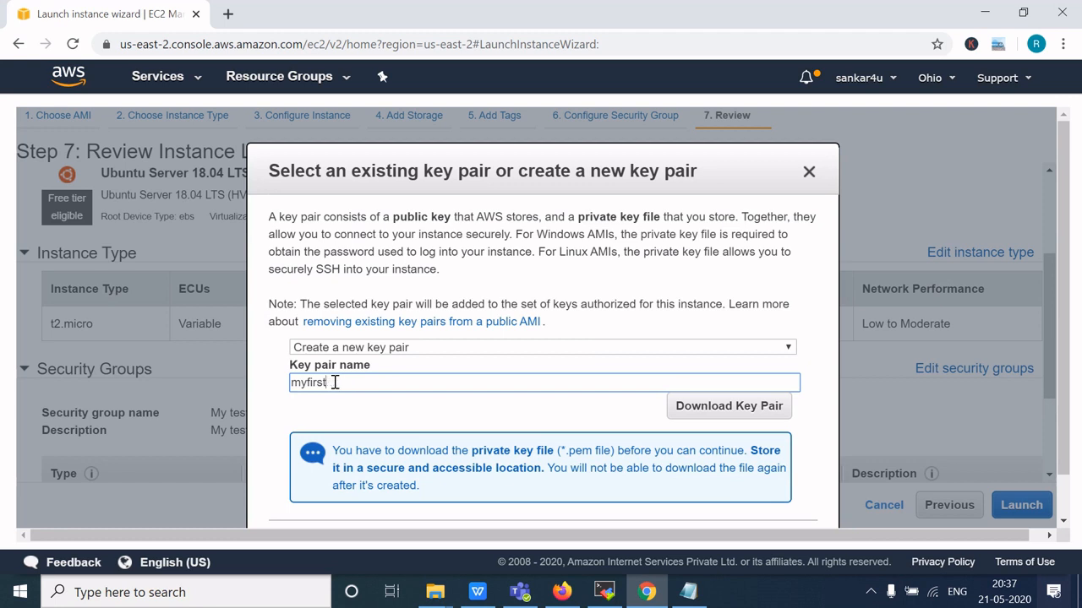
pyautogui.write('key')
pyautogui.click(735, 407)
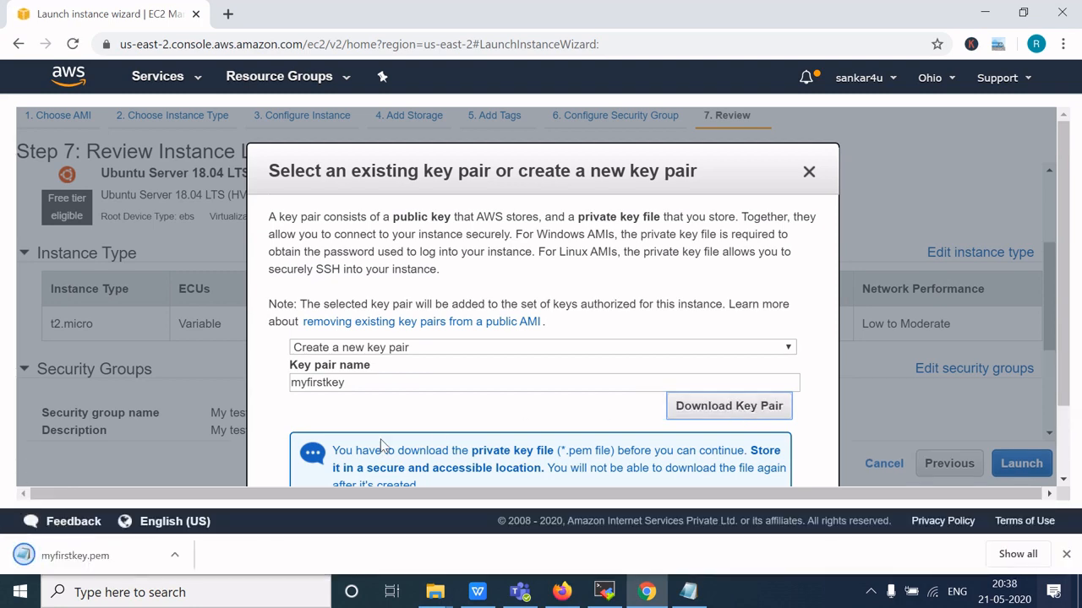
# Launch the instance and open it in the instances list from its launch status link.
pyautogui.scroll(-2, 797, 402)
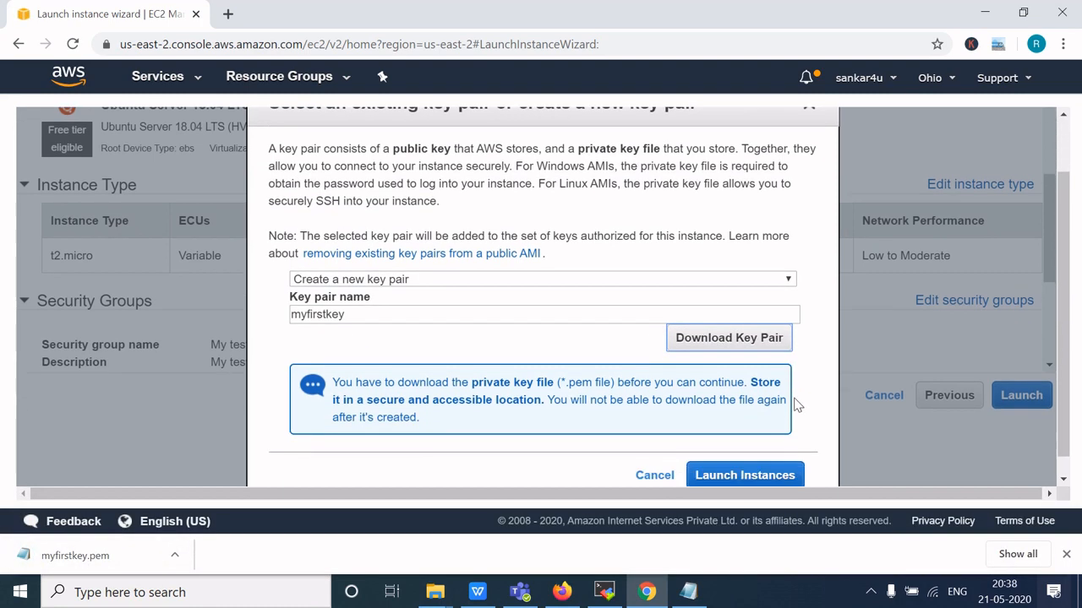
pyautogui.click(772, 451)
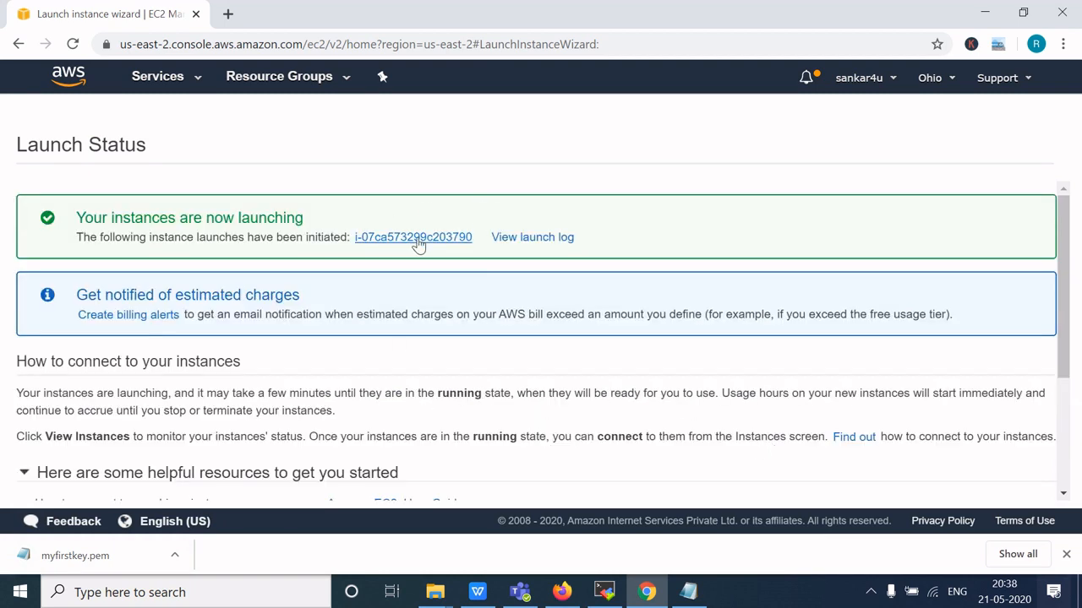
pyautogui.moveTo(473, 237); pyautogui.dragTo(357, 237)
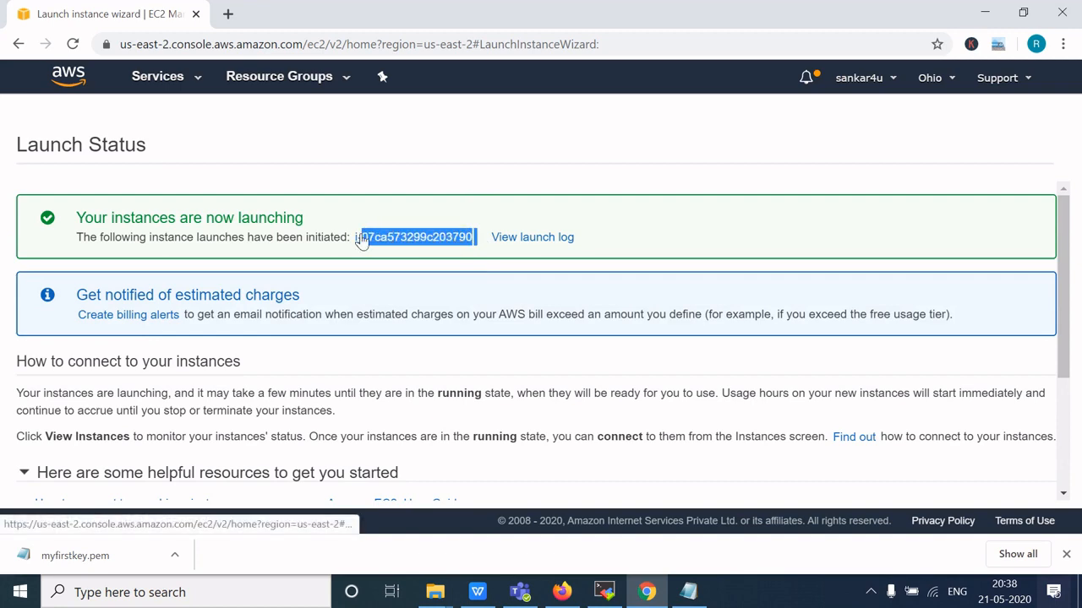
pyautogui.click(392, 243)
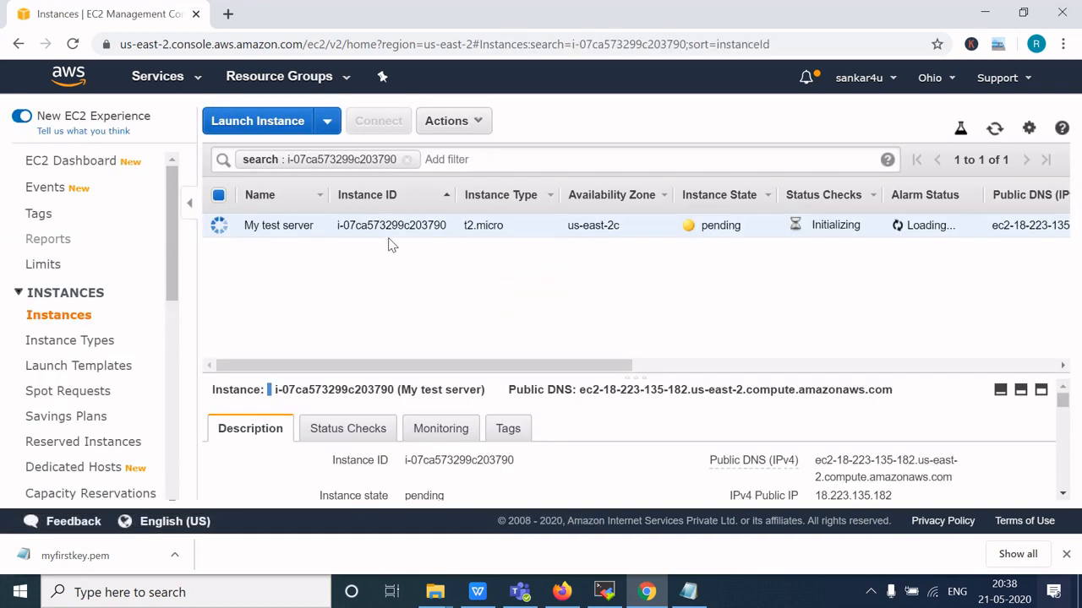
# Refresh the instances list and examine the new server's state, public IP and key name.
pyautogui.moveTo(315, 236)
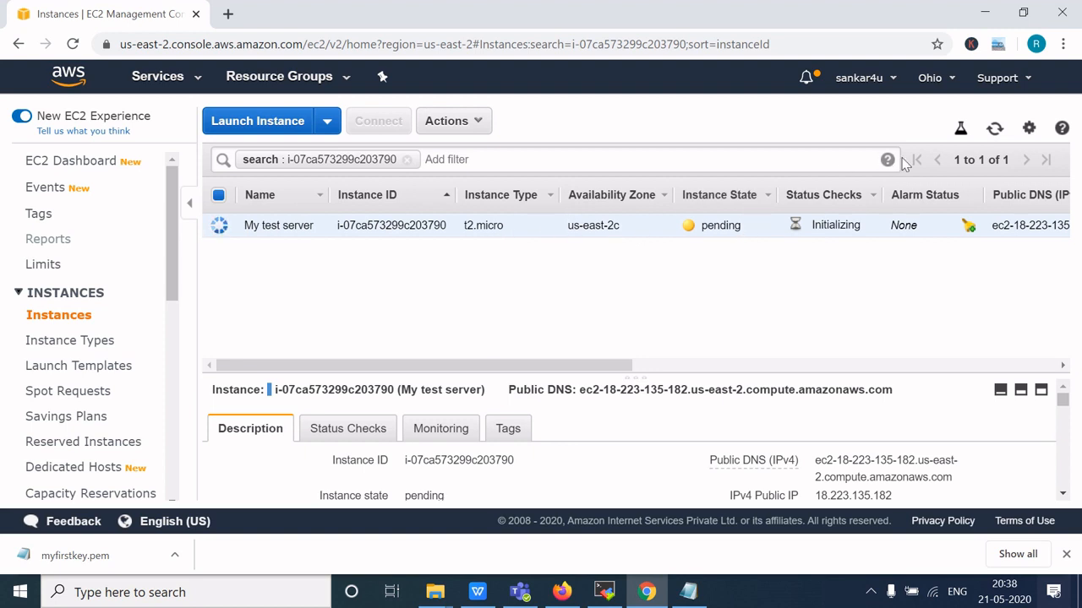
pyautogui.click(994, 129)
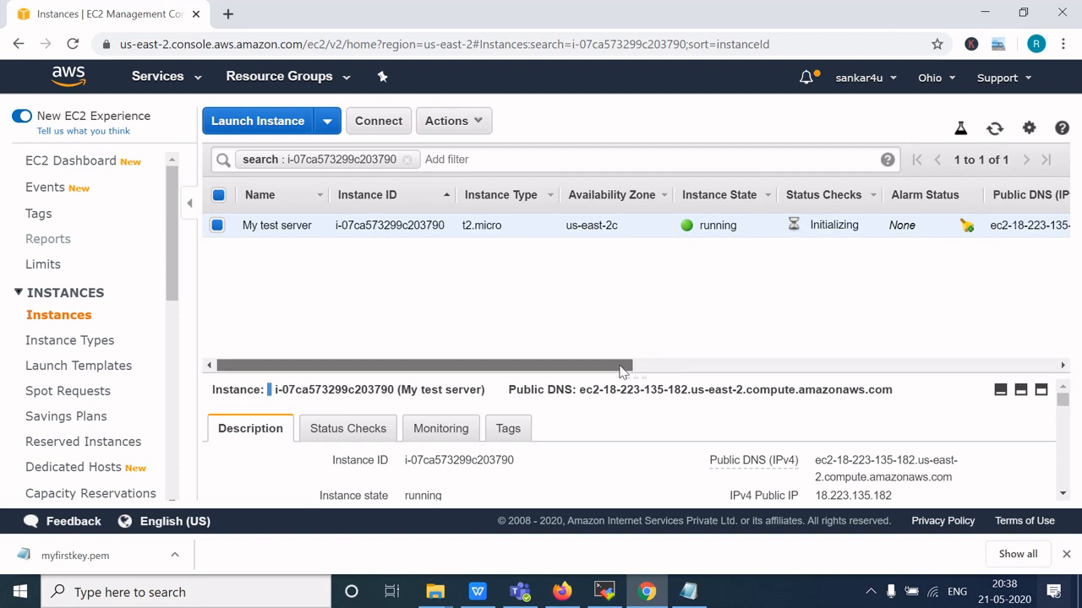
pyautogui.moveTo(627, 366); pyautogui.dragTo(938, 367)
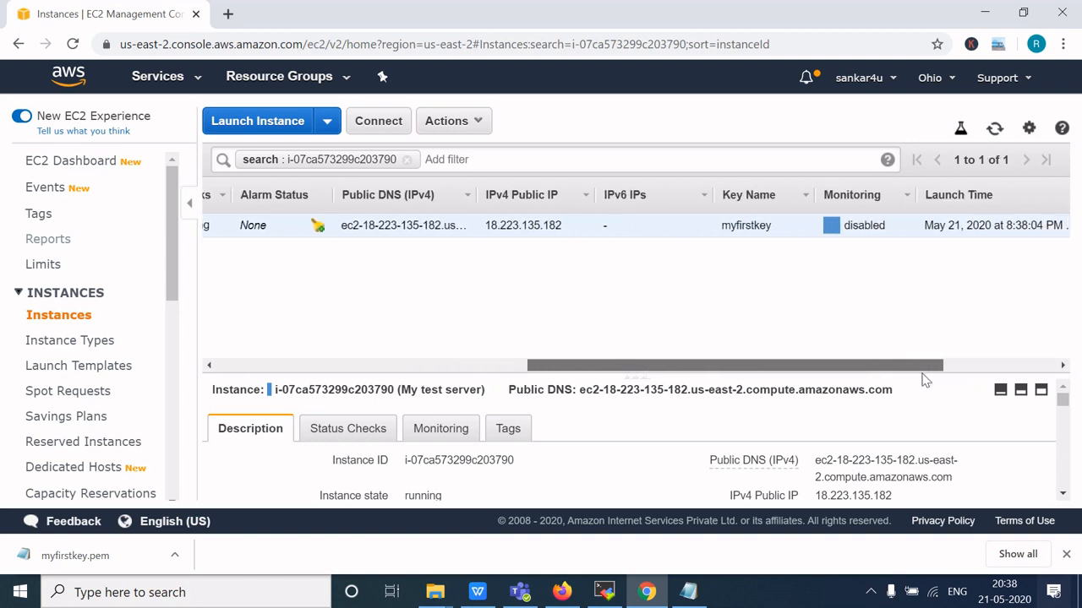
pyautogui.moveTo(802, 366); pyautogui.dragTo(369, 386)
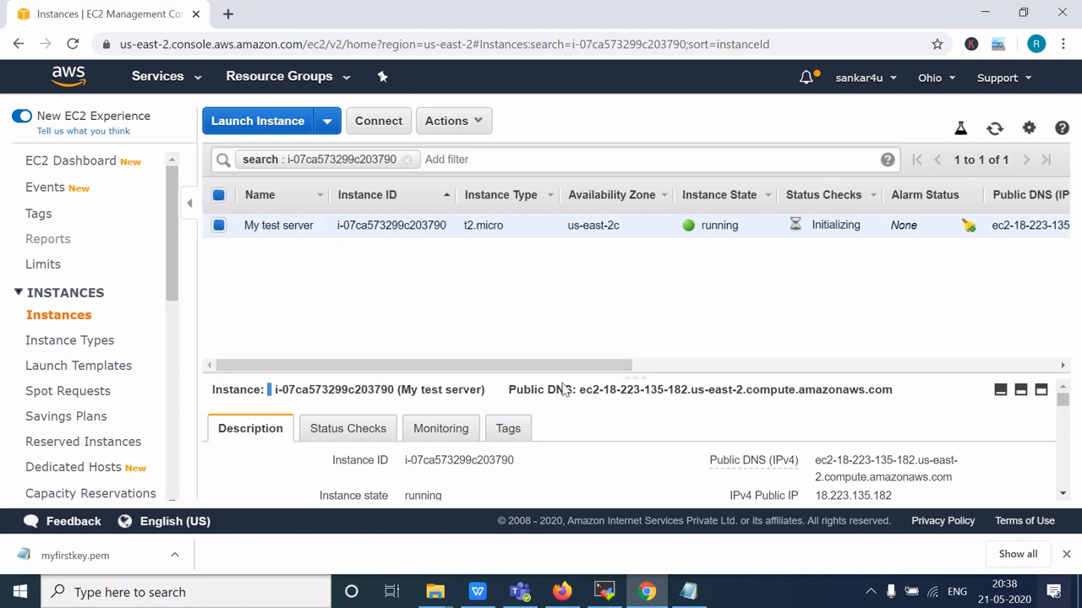
# Switch to Notepad and add "Public" in front of "IP" on the first line.
pyautogui.click(688, 592)
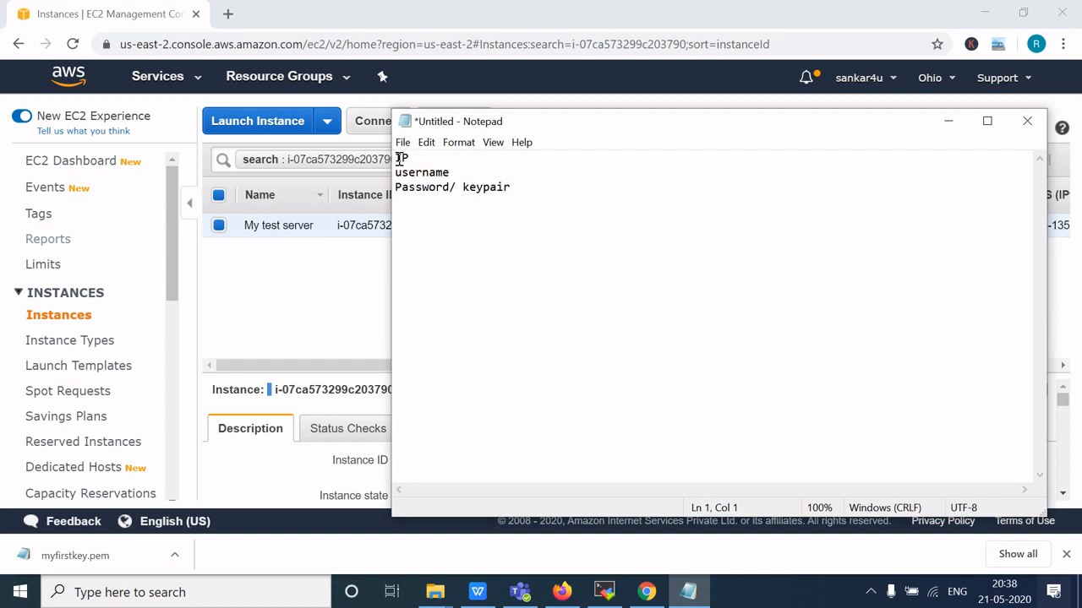
pyautogui.write('Public')
# Switch to the AWS console, enlarge the instance details and copy the IPv4 public IP, checking it against the Notepad list.
pyautogui.click(267, 278)
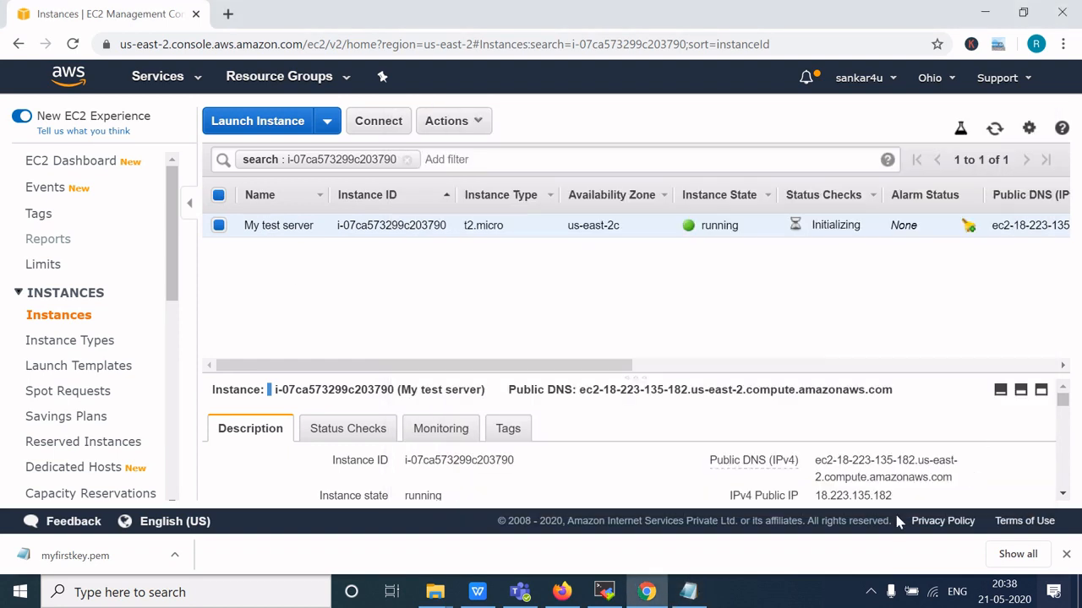
pyautogui.moveTo(591, 372); pyautogui.dragTo(571, 305)
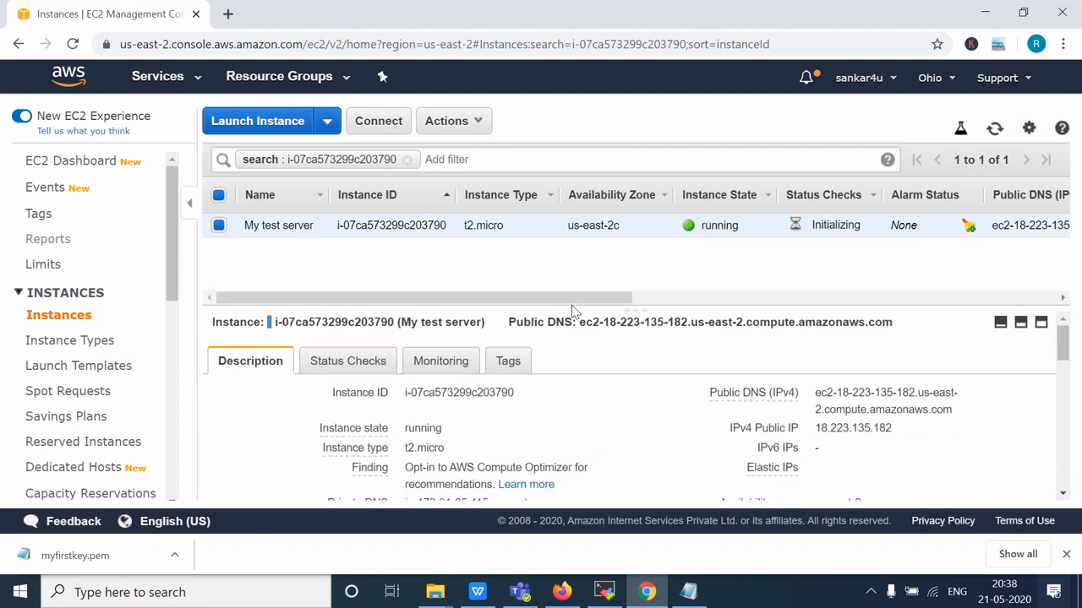
pyautogui.click(905, 428)
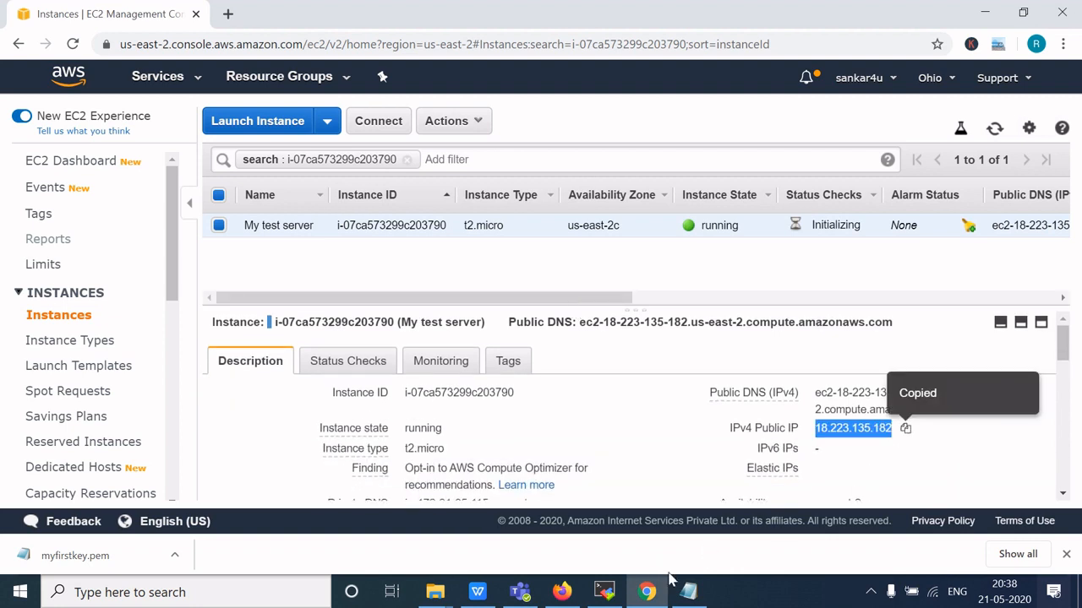
pyautogui.click(689, 591)
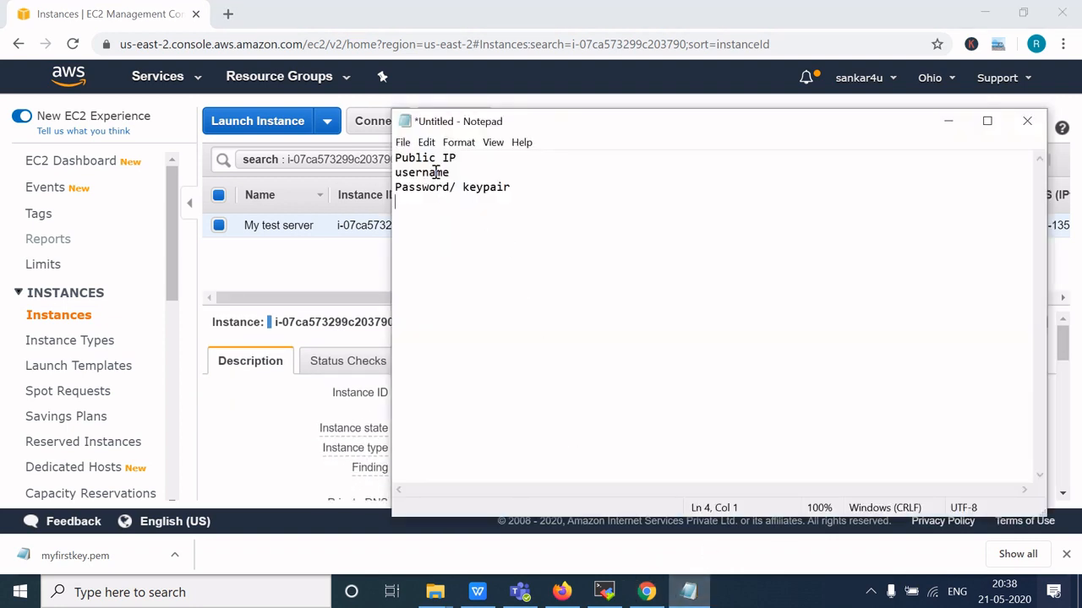
pyautogui.click(328, 268)
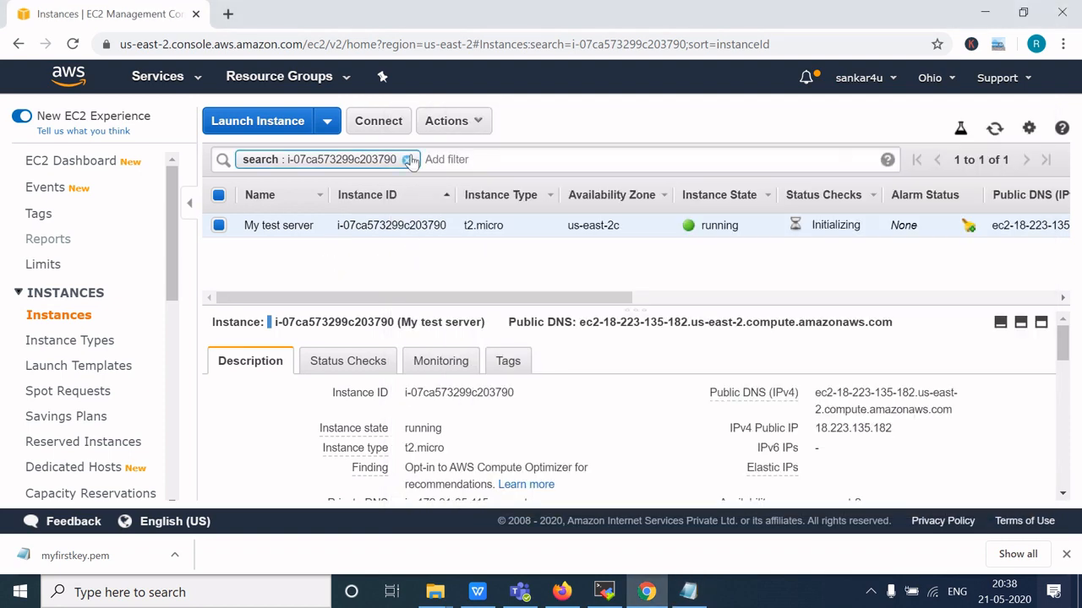
# Reselect My test server and open its connection instructions to examine the username in the example SSH command.
pyautogui.click(219, 226)
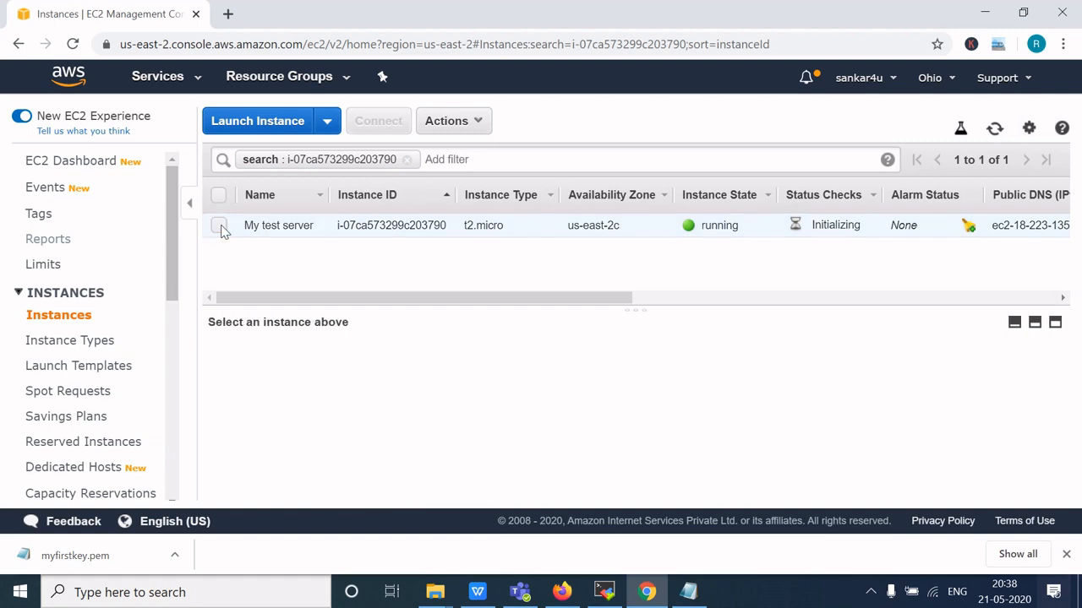
pyautogui.click(219, 225)
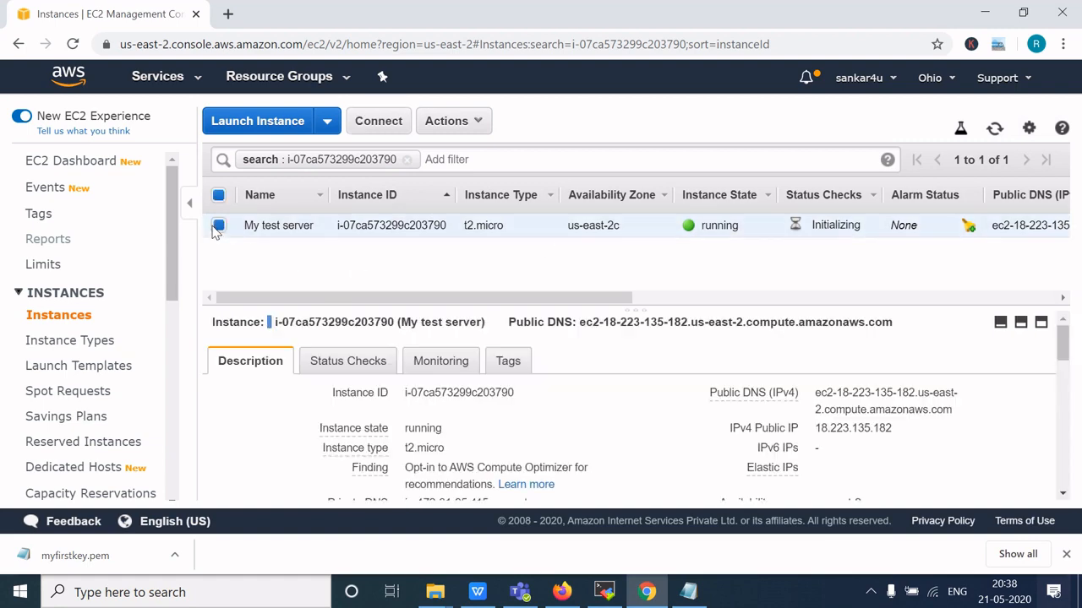
pyautogui.click(379, 122)
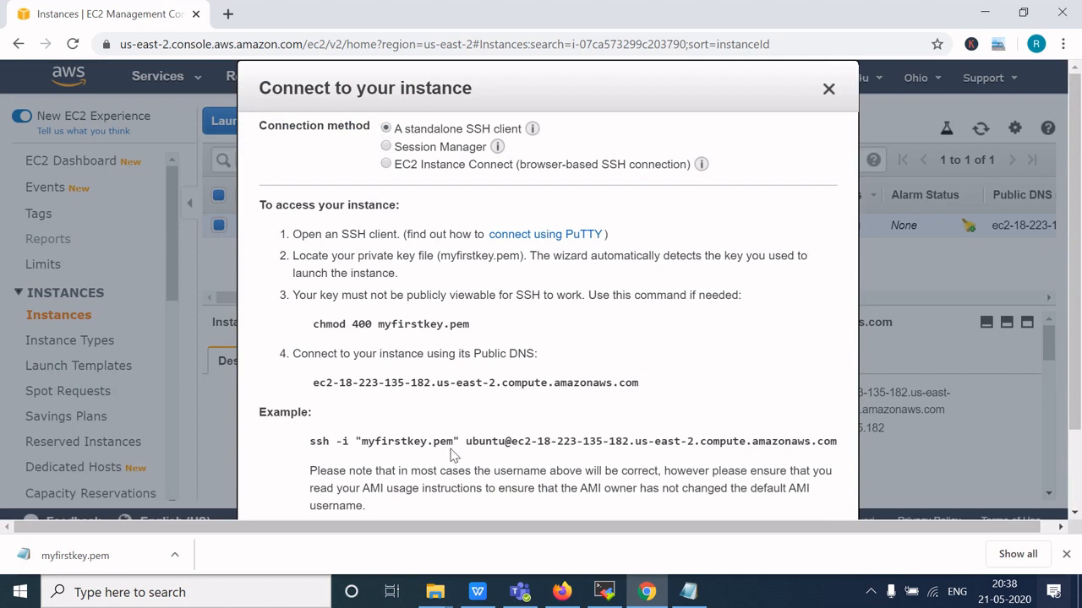
pyautogui.moveTo(468, 446); pyautogui.dragTo(510, 446)
pyautogui.click(826, 92)
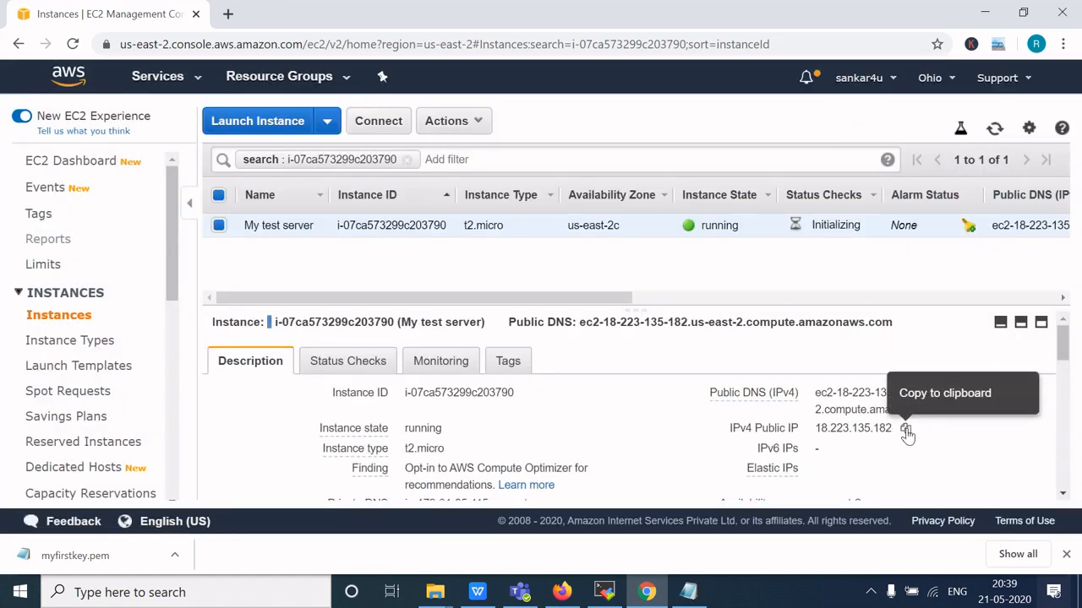
pyautogui.click(377, 121)
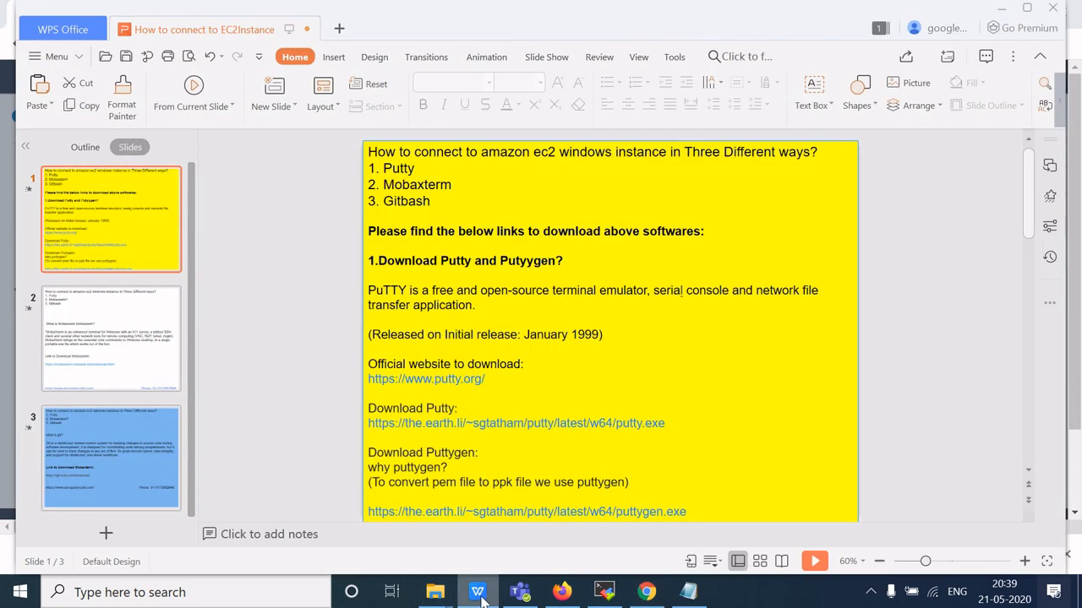
# Switch to the WPS Office presentation, view its slide show and highlight the official PuTTY website link on the first slide.
pyautogui.click(477, 591)
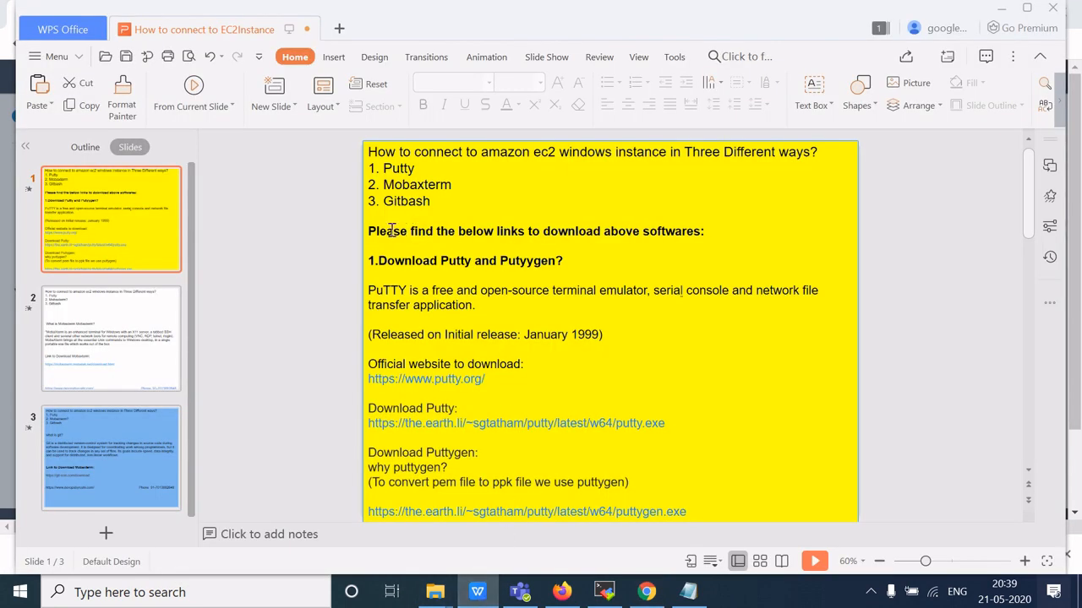
pyautogui.press('F5')
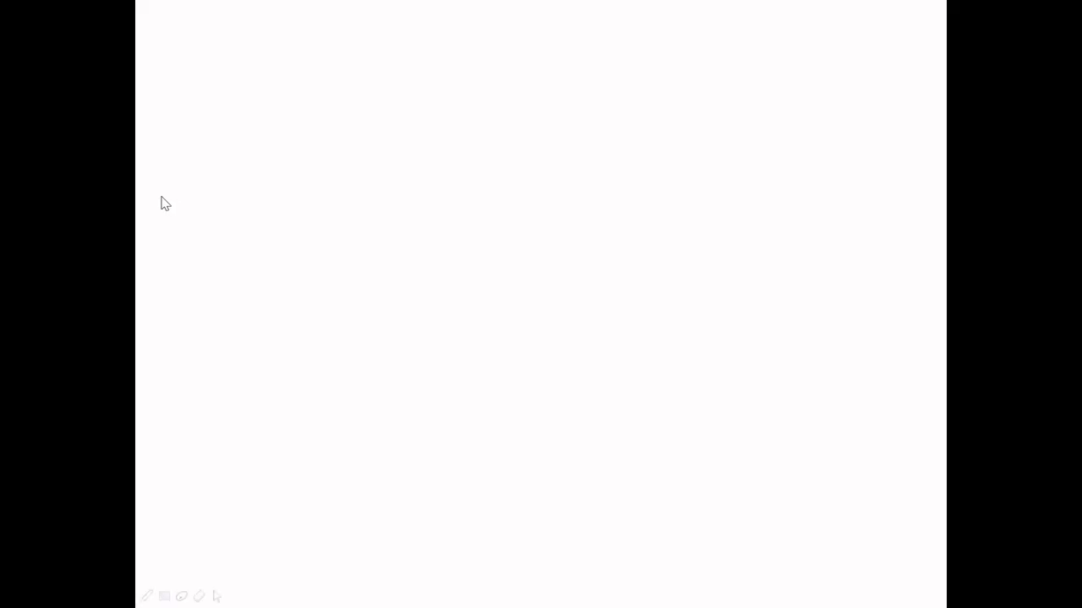
pyautogui.click(490, 244)
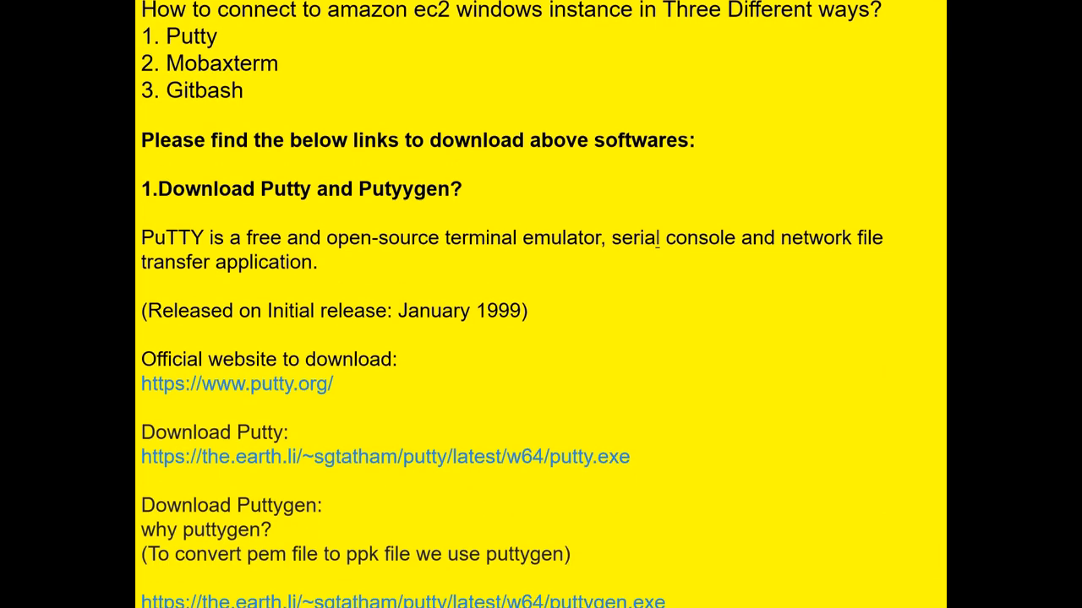
pyautogui.click(331, 382)
pyautogui.press('Escape')
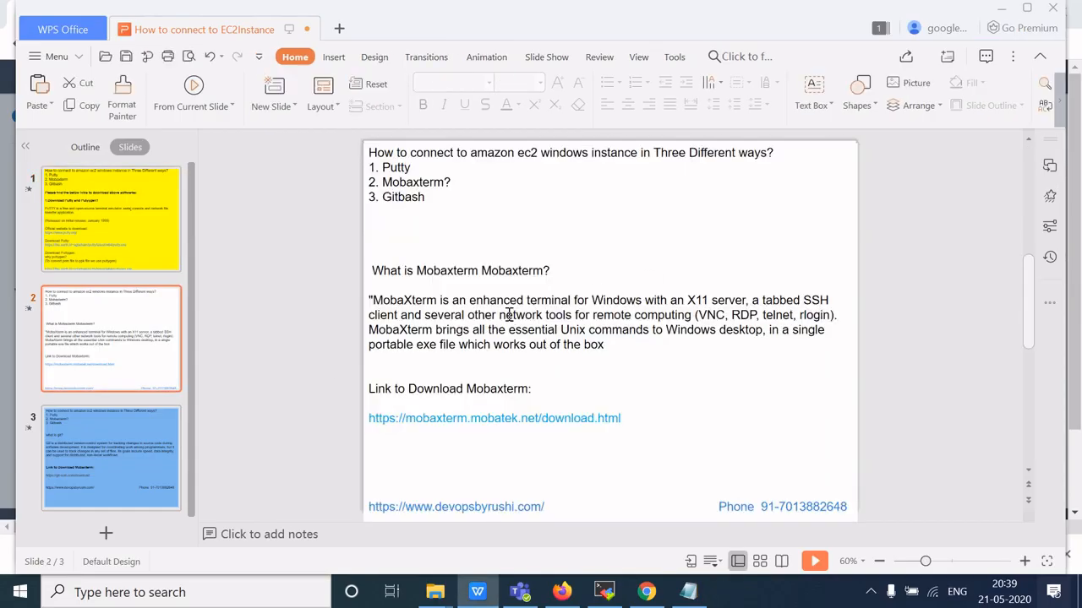
pyautogui.click(102, 221)
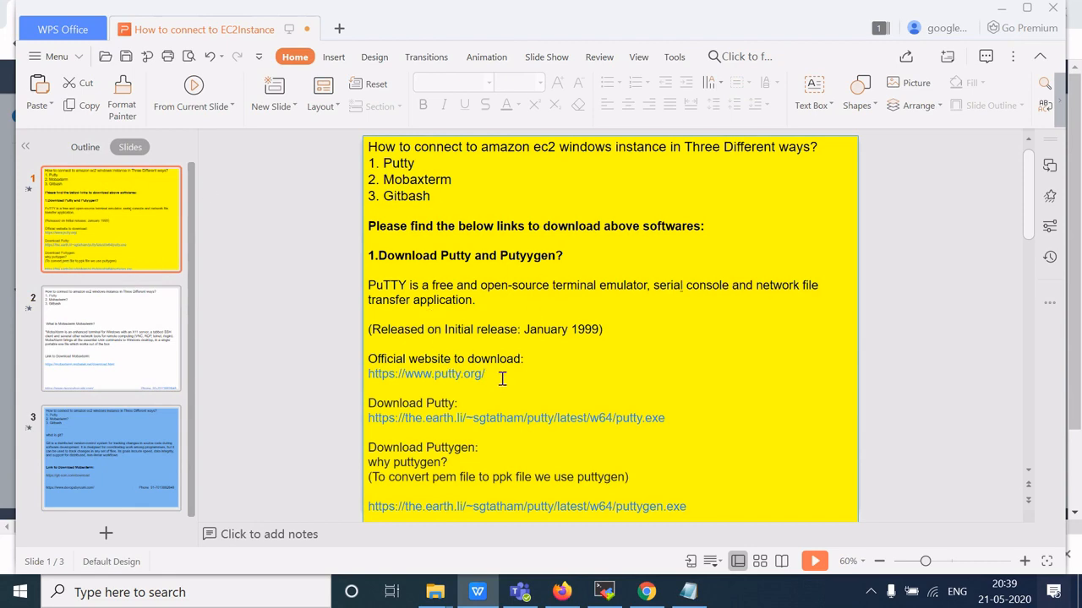
pyautogui.moveTo(502, 379); pyautogui.dragTo(364, 375)
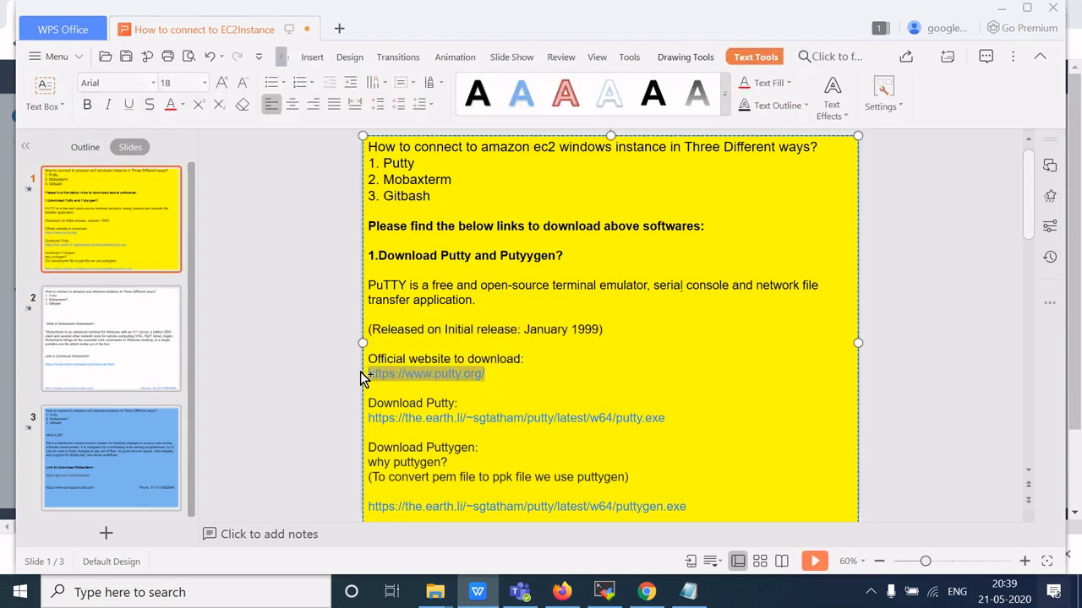
# Switch to Chrome, open putty.org in a new tab and follow its link to the PuTTY download page.
pyautogui.click(647, 591)
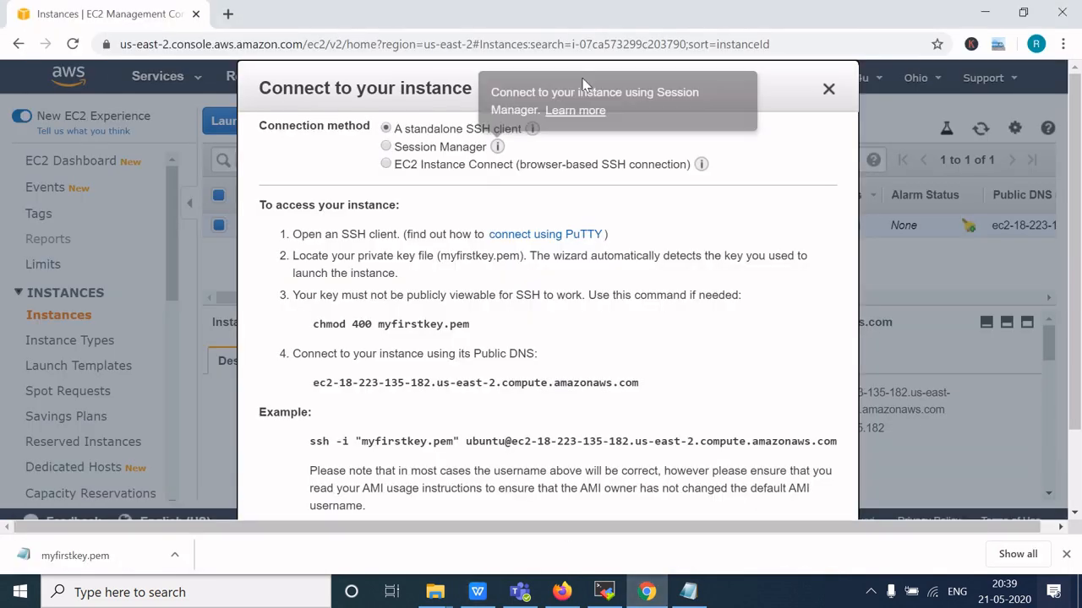
pyautogui.click(228, 14)
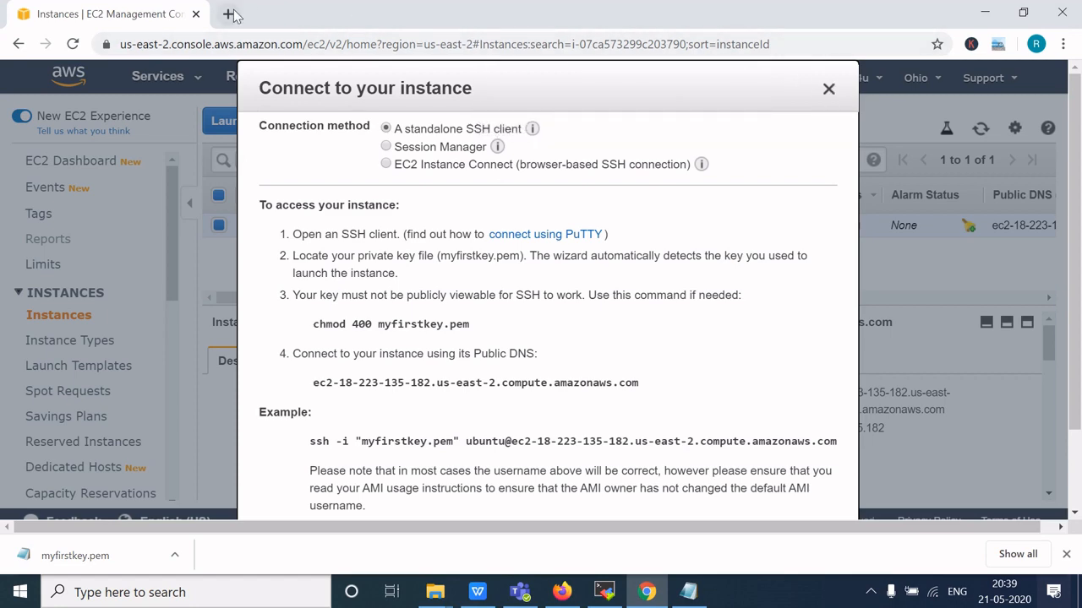
pyautogui.write('putty')
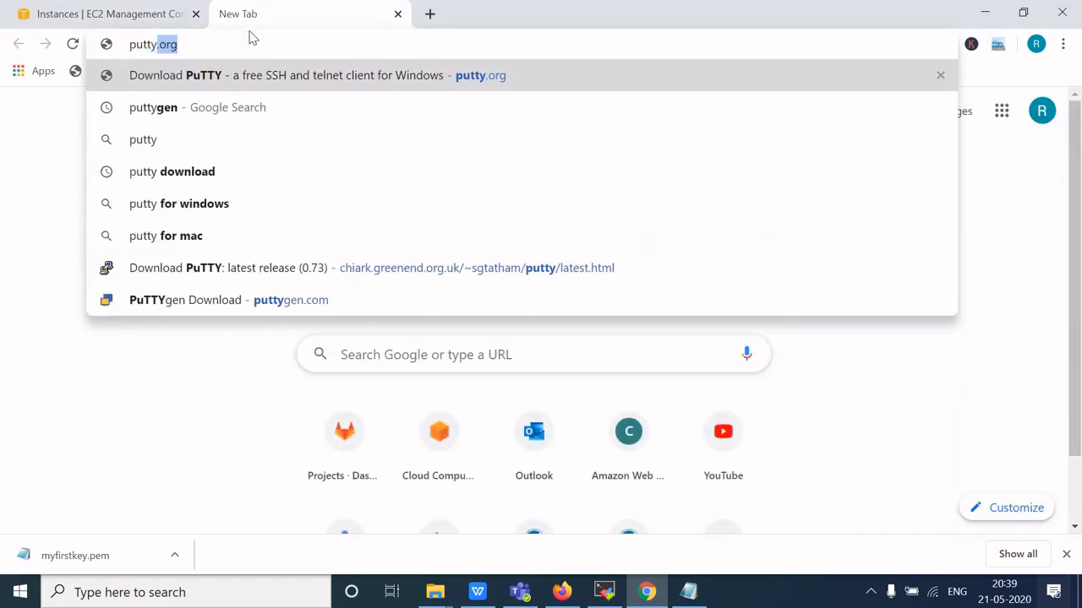
pyautogui.press('Return')
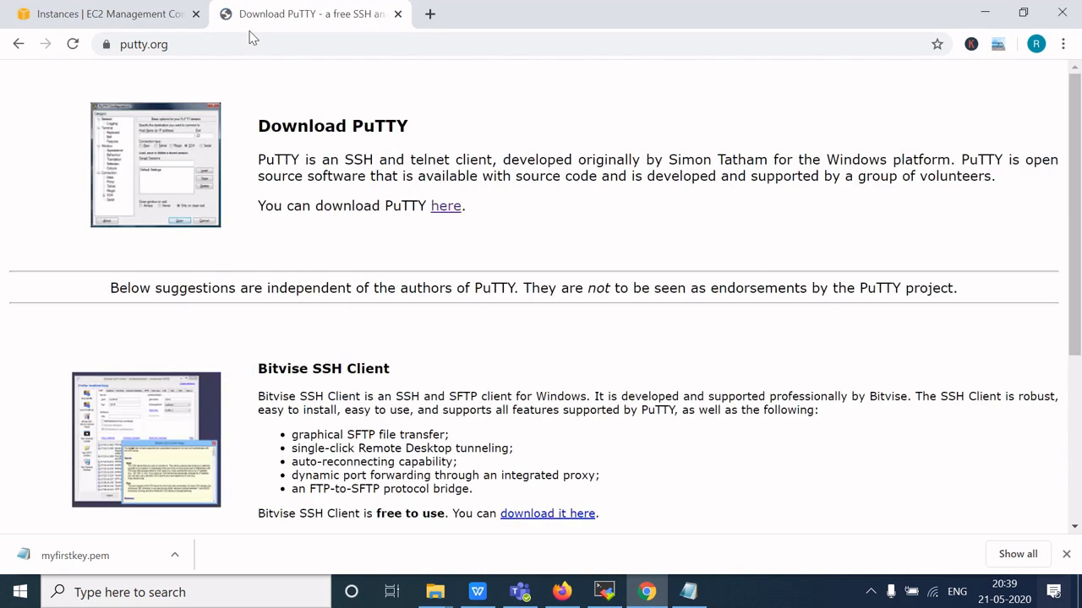
pyautogui.click(446, 207)
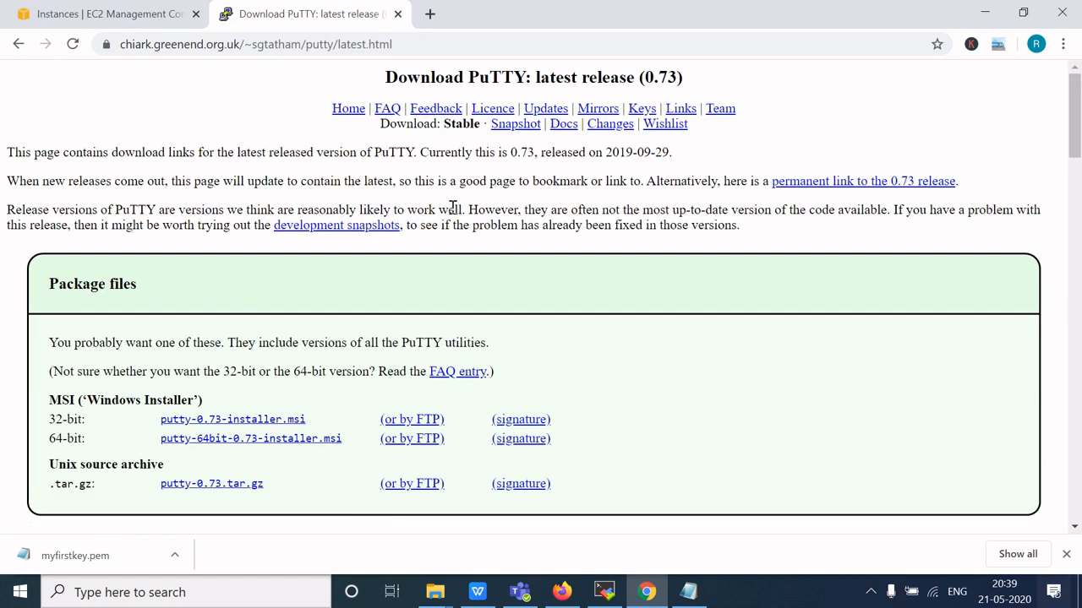
# Download the 64-bit PuTTY Windows installer, putty-64bit-0.73-installer.msi, from the package files.
pyautogui.scroll(-3, 453, 207)
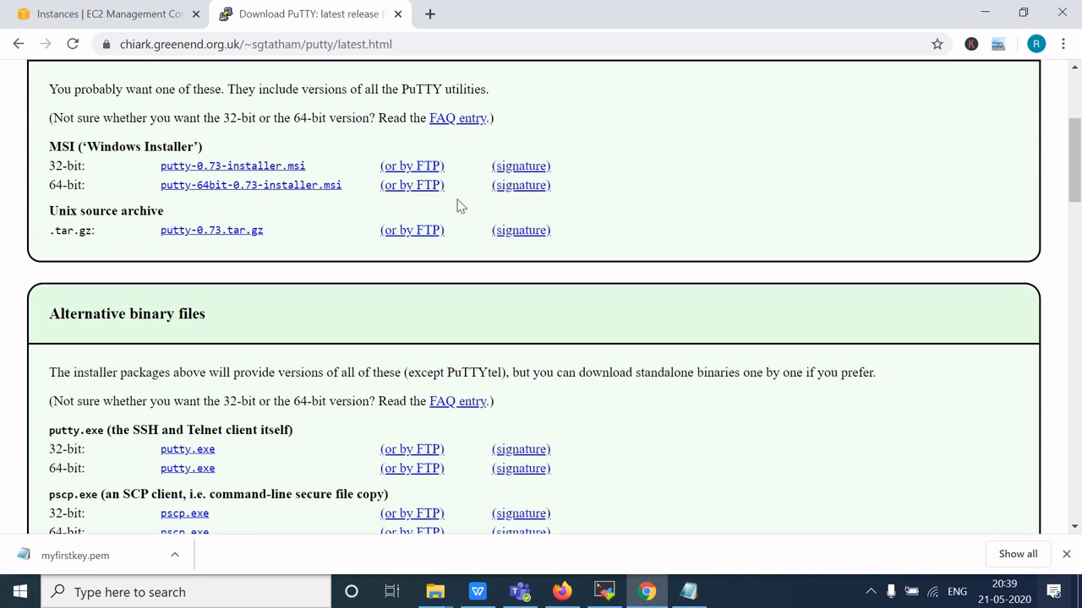
pyautogui.scroll(2, 460, 206)
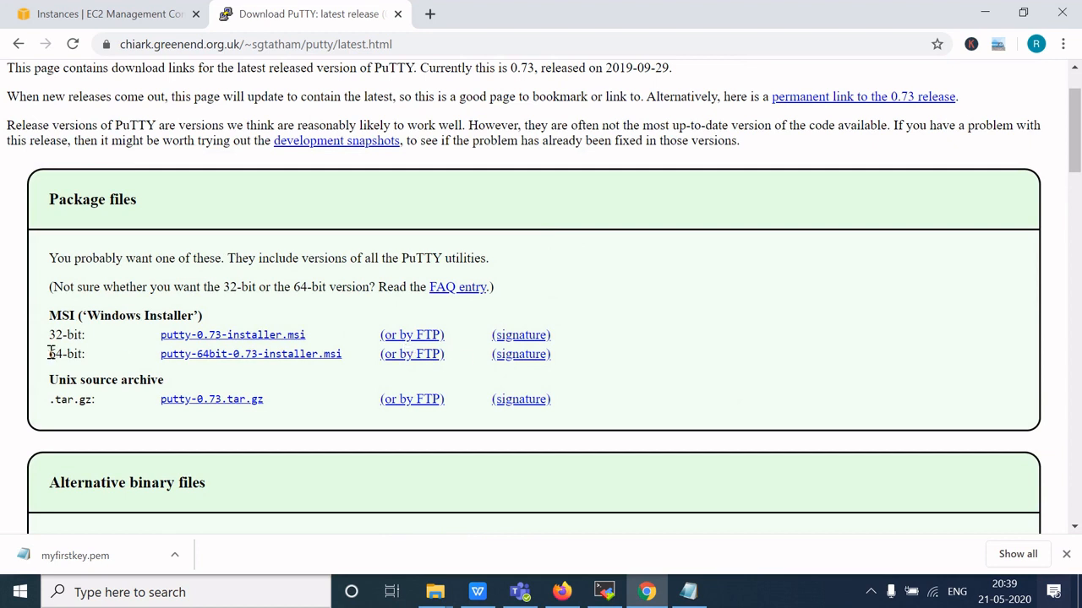
pyautogui.moveTo(48, 353); pyautogui.dragTo(95, 364)
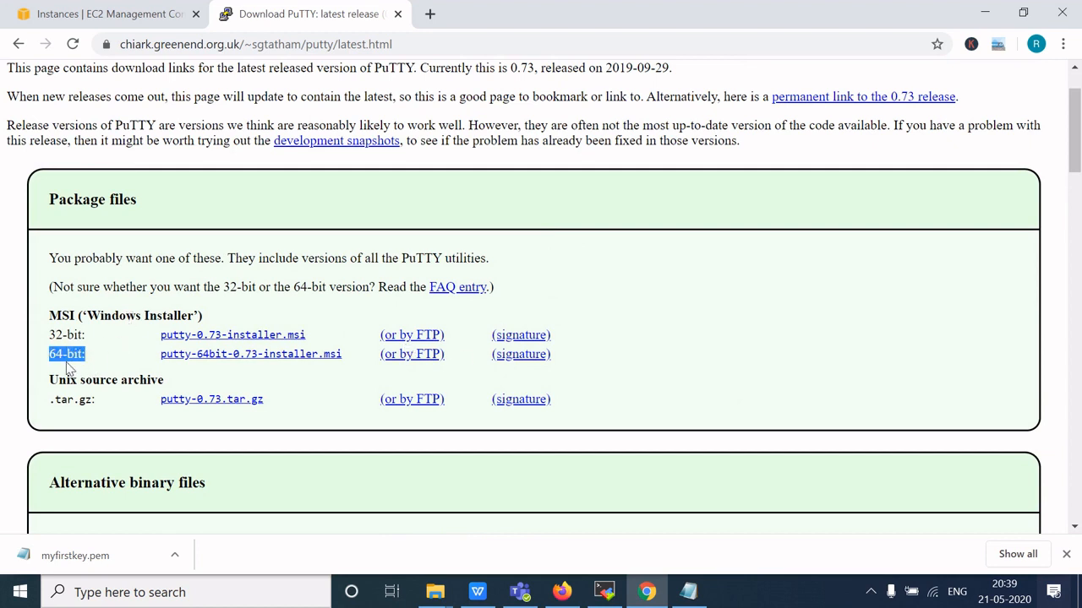
pyautogui.click(273, 355)
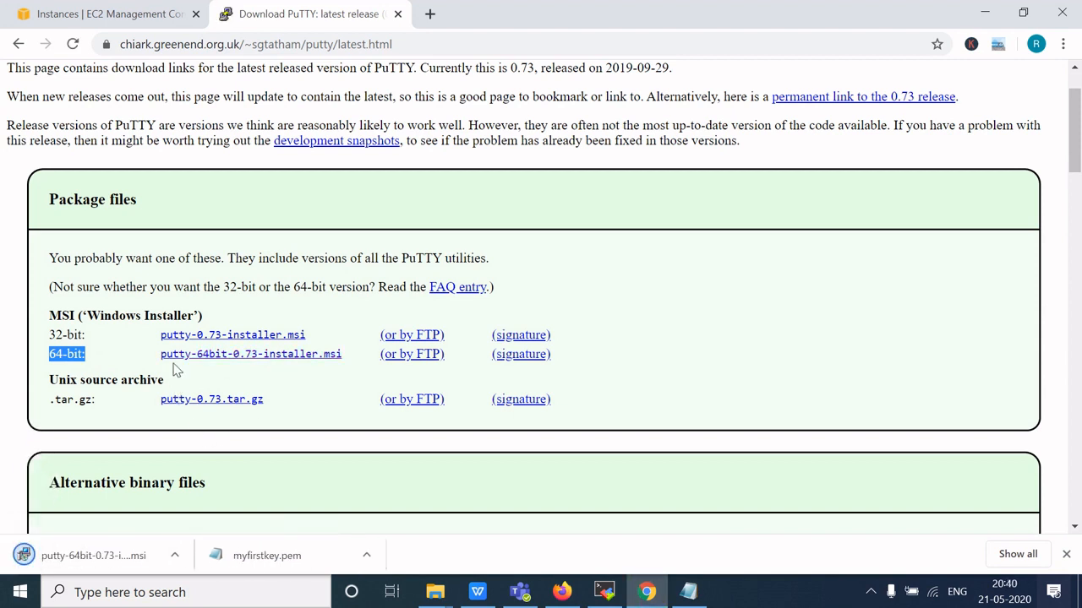
# Review the connection notes in Notepad and the PuTTYgen information on the WPS Office slide, returning to Chrome.
pyautogui.click(687, 589)
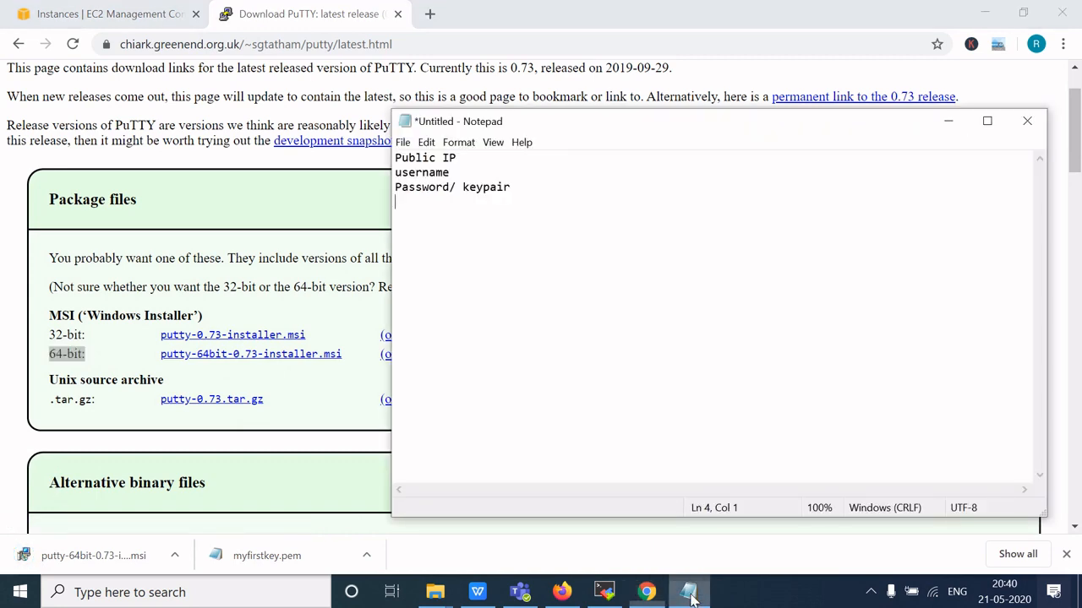
pyautogui.click(479, 592)
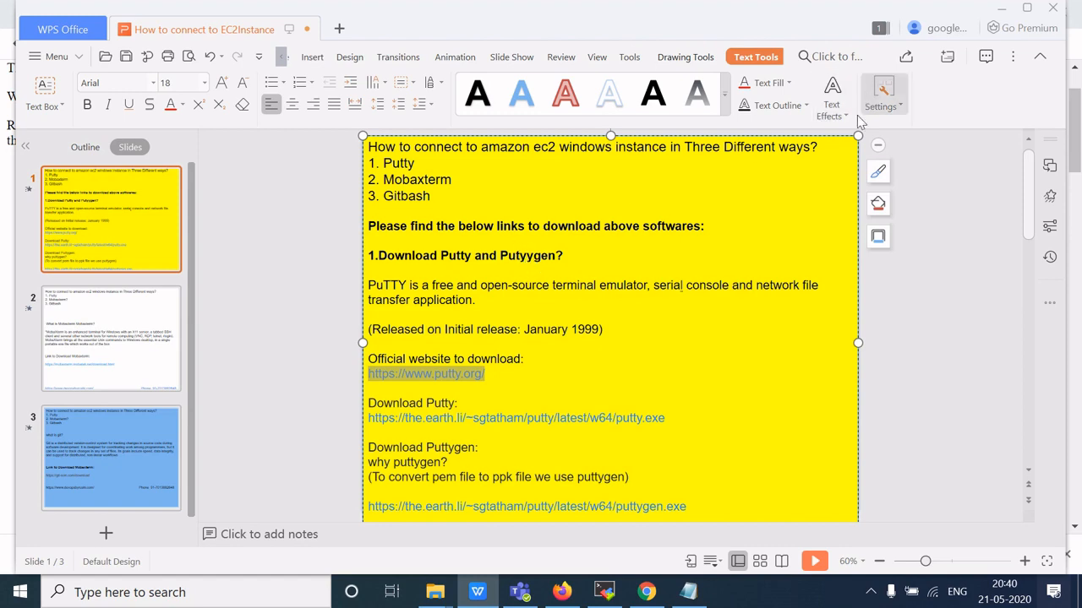
pyautogui.click(643, 592)
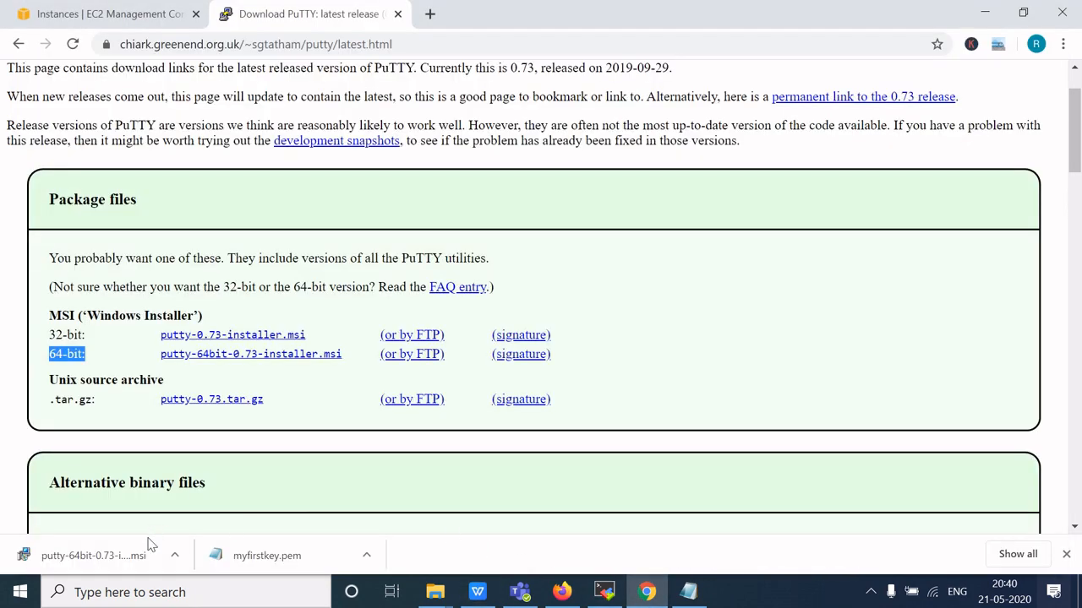
# Show the downloaded myfirstkey.pem in its folder, put it into the desktop's Key-Pair folder and return to Chrome.
pyautogui.click(362, 564)
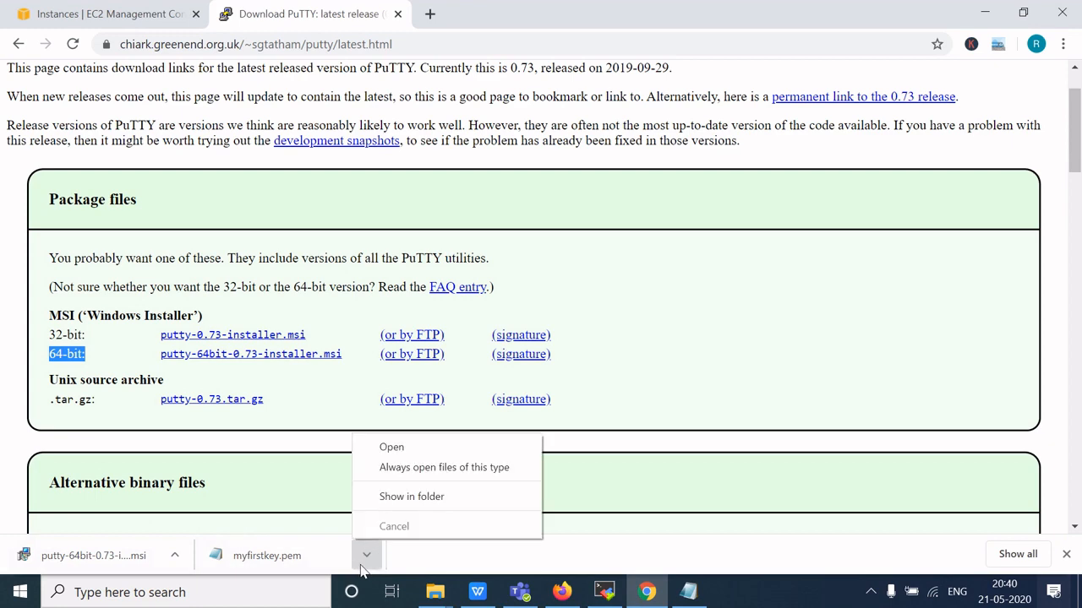
pyautogui.click(394, 499)
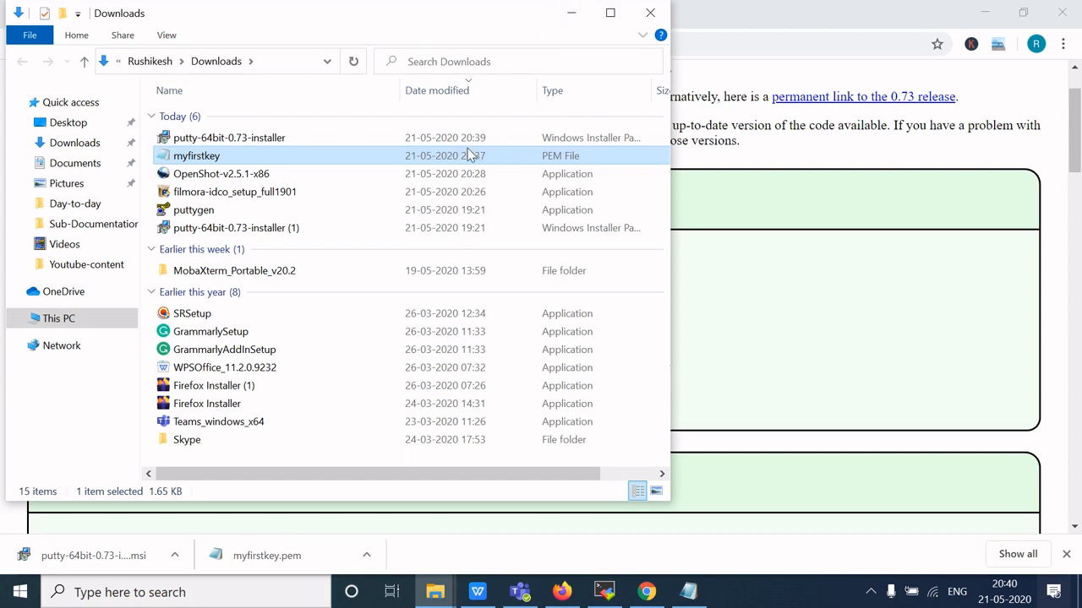
pyautogui.press('super+d')
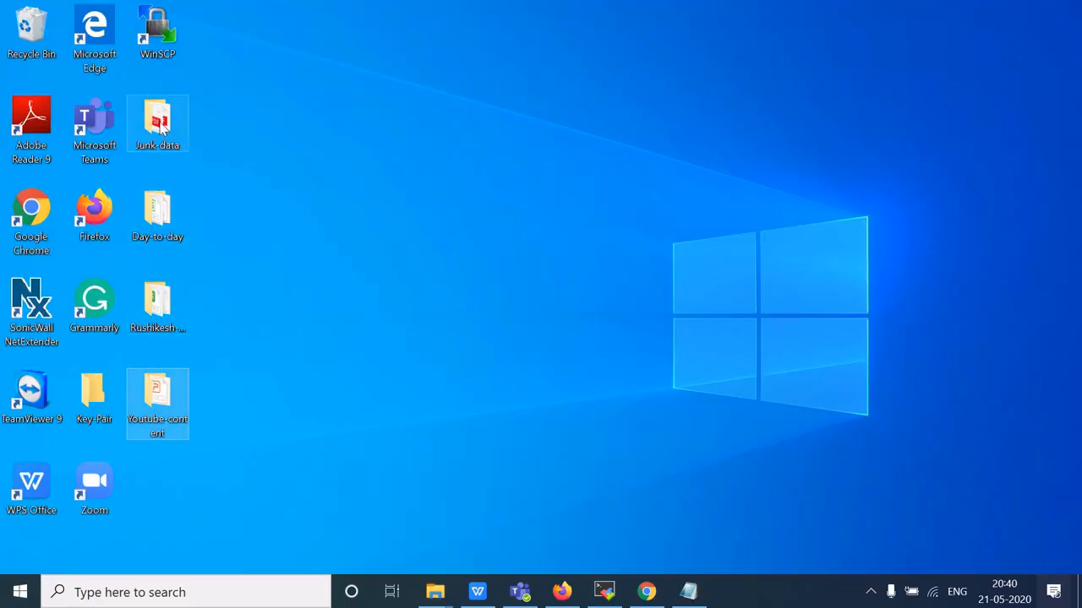
pyautogui.doubleClick(94, 393)
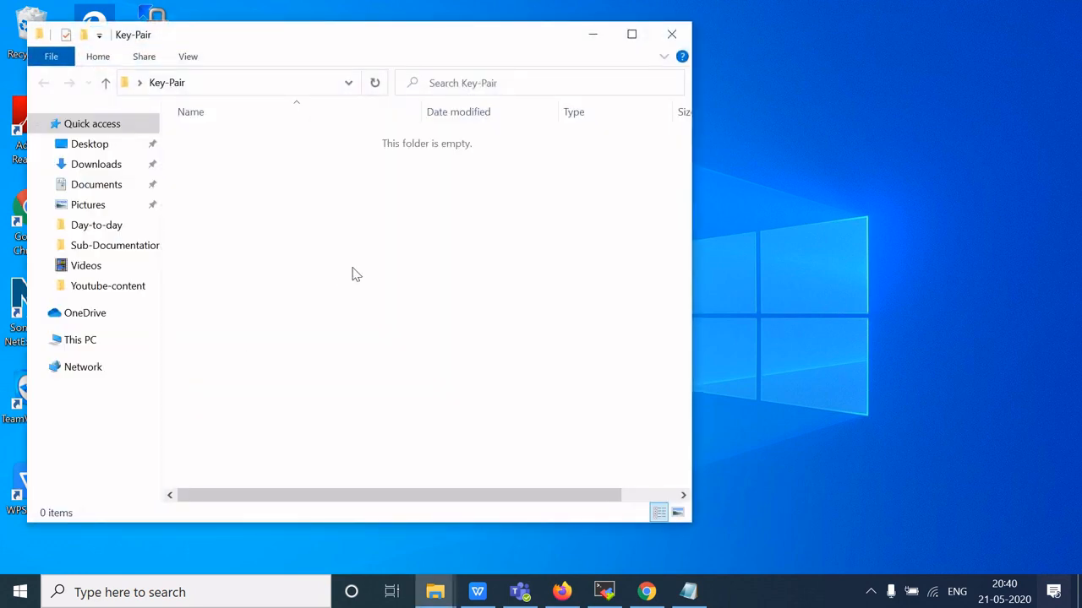
pyautogui.hotkey('ctrl', 'v')
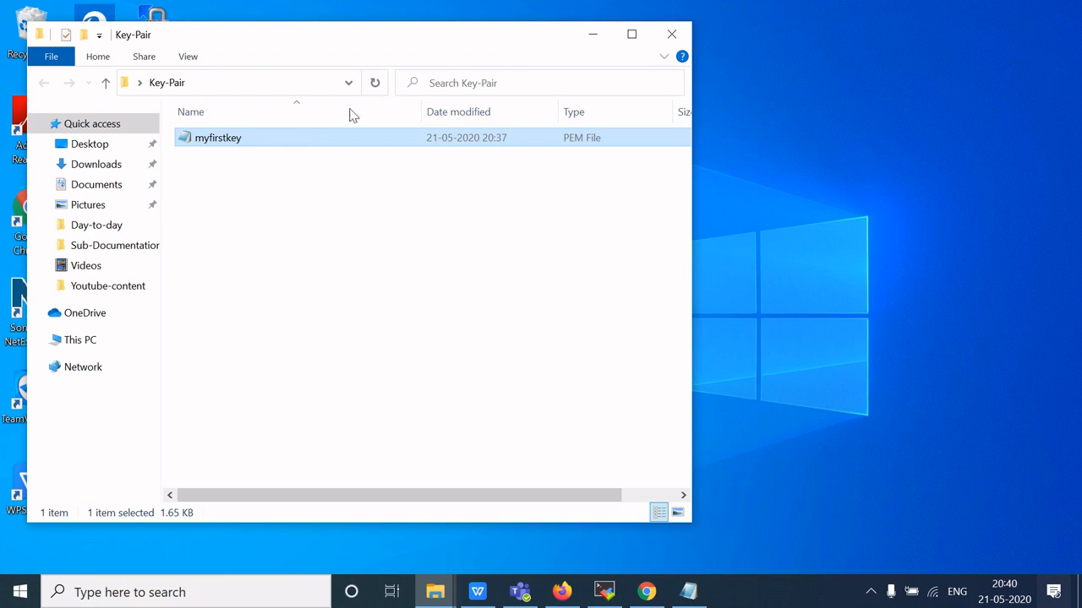
pyautogui.click(592, 34)
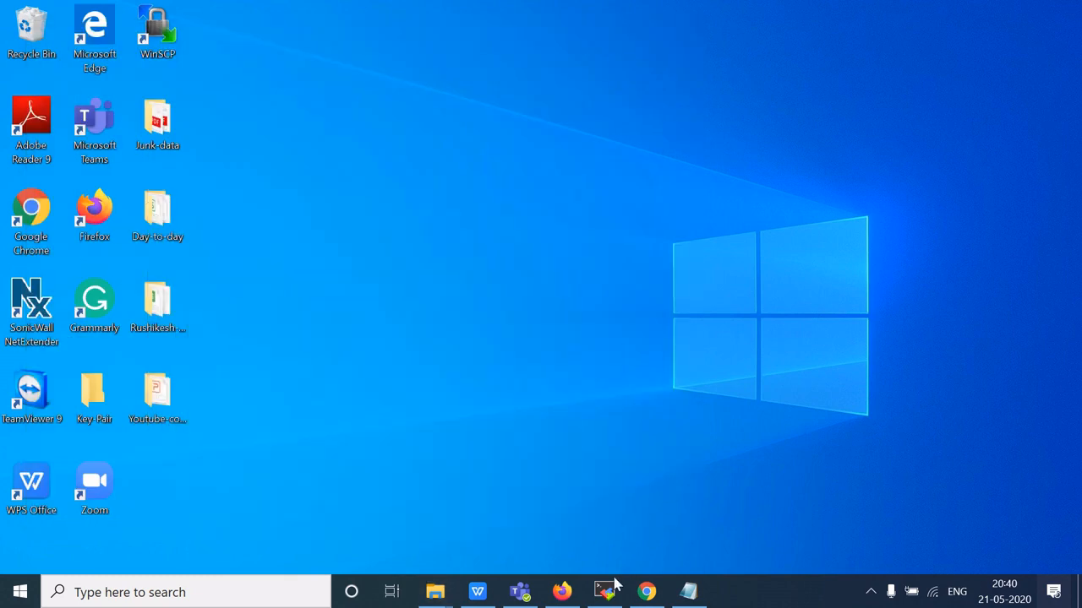
pyautogui.click(646, 591)
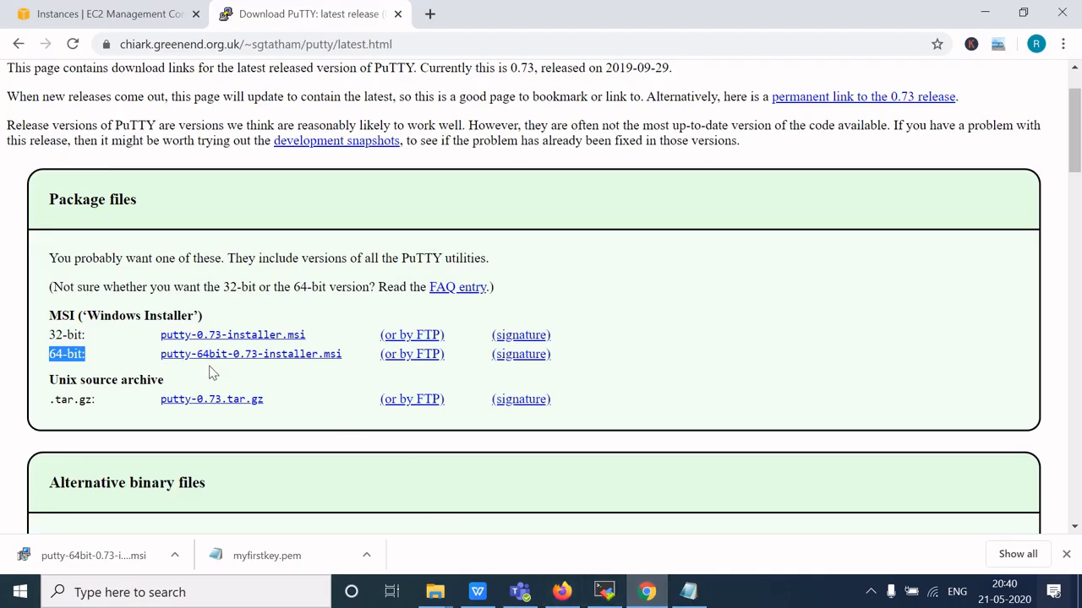
# Download the 64-bit puttygen.exe from the alternative binary files on the PuTTY download page.
pyautogui.scroll(-5, 210, 363)
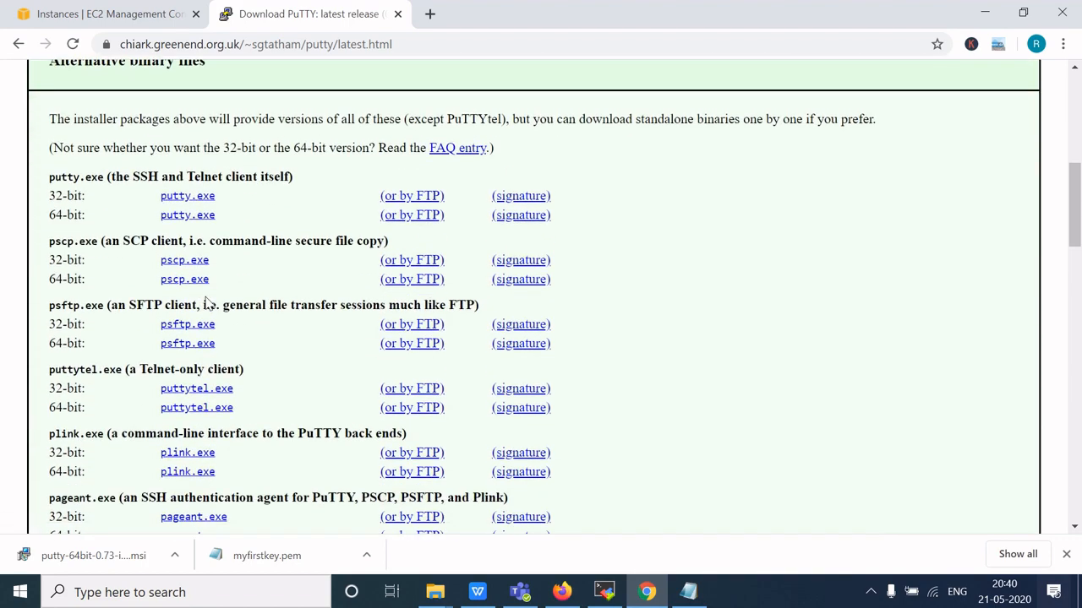
pyautogui.scroll(-6, 209, 304)
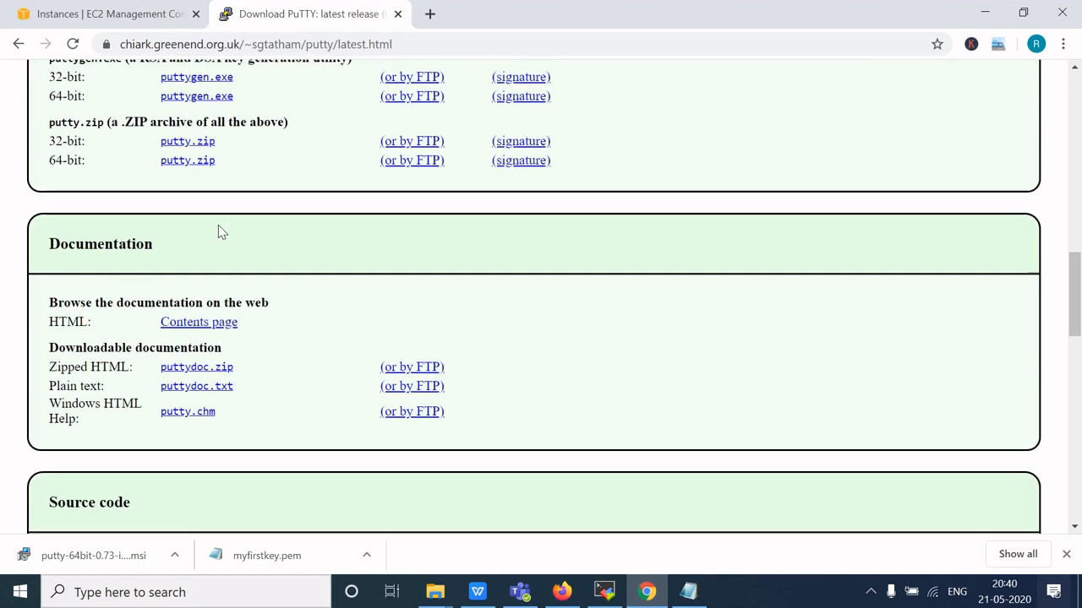
pyautogui.scroll(-2, 218, 225)
pyautogui.scroll(4, 218, 225)
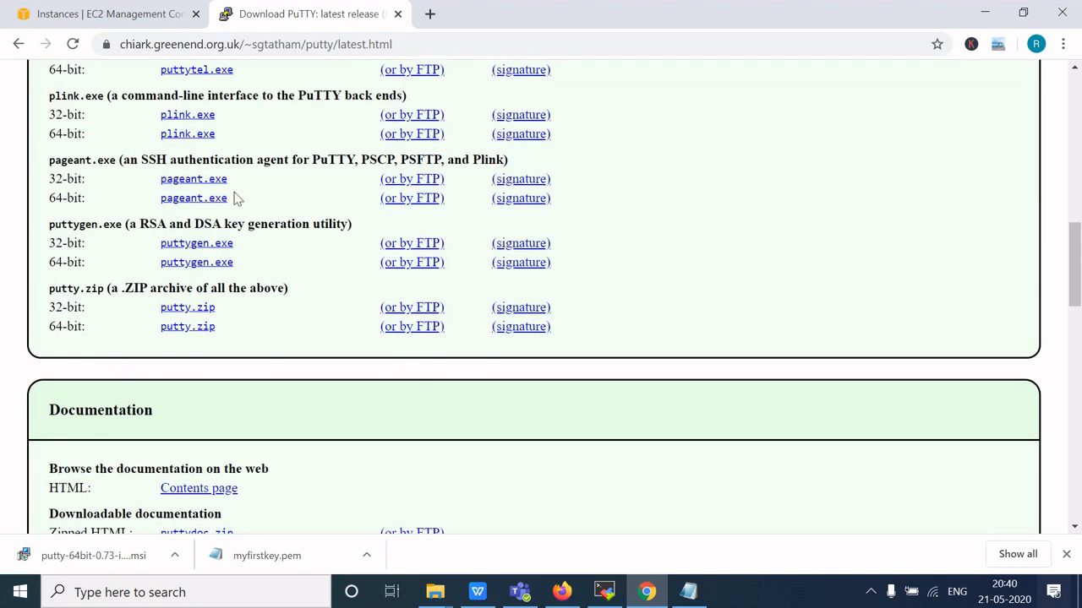
pyautogui.moveTo(48, 224); pyautogui.dragTo(98, 224)
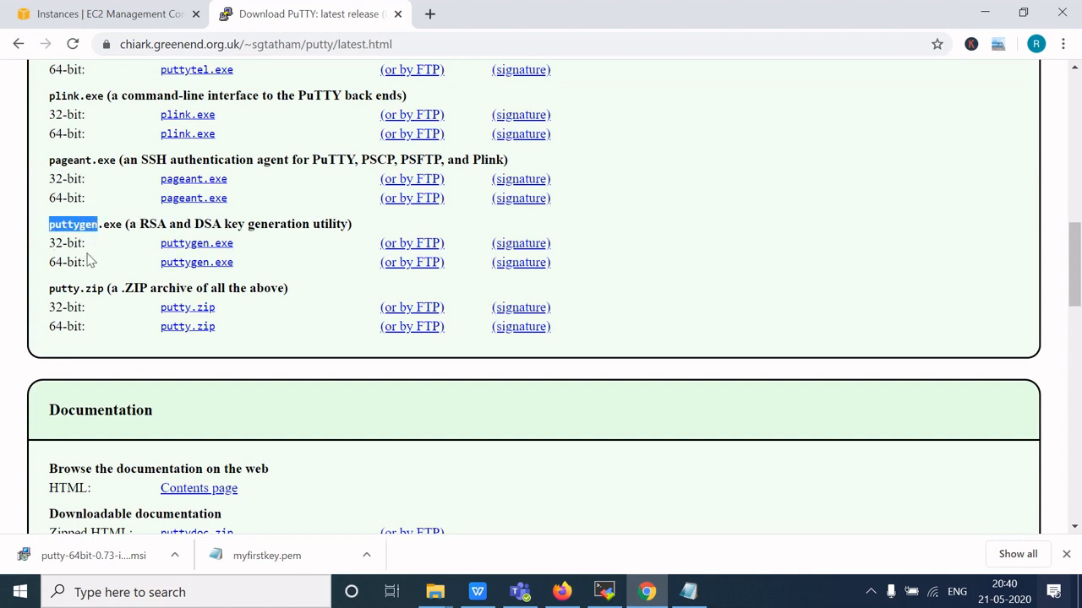
pyautogui.click(196, 267)
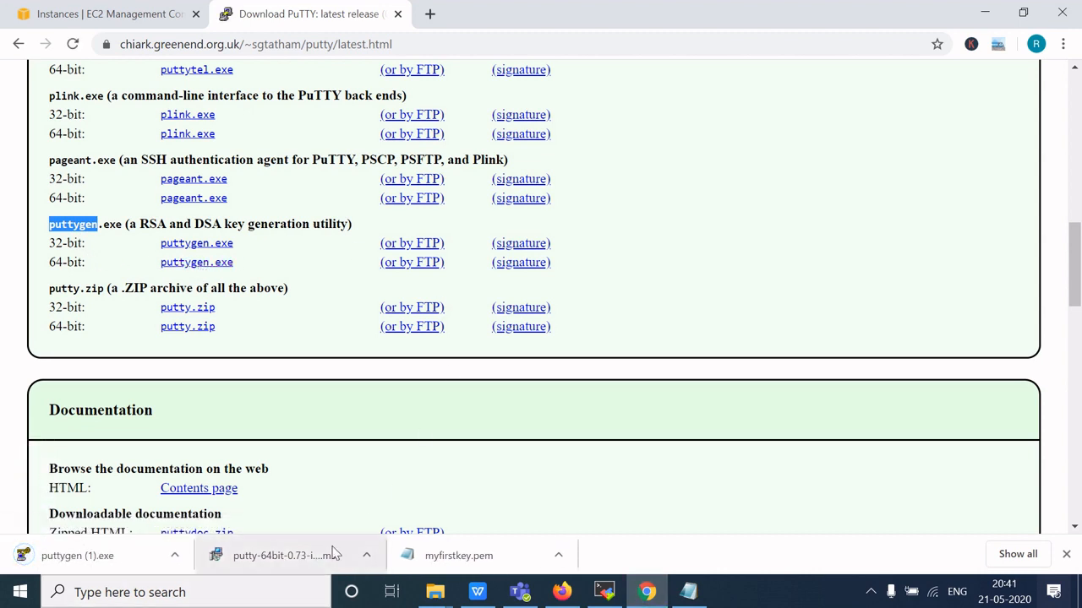
# Show the downloaded PuTTY installer and puttygen (1) in the Downloads folder, check their install and run options, and return to the EC2 Instances page.
pyautogui.click(366, 555)
pyautogui.click(394, 498)
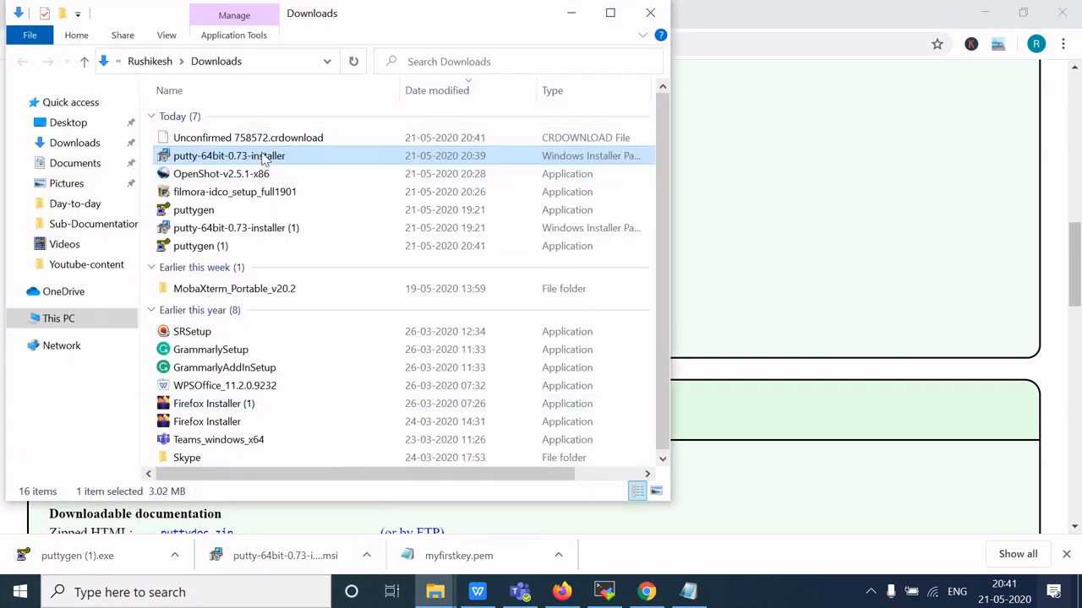
pyautogui.rightClick(263, 159)
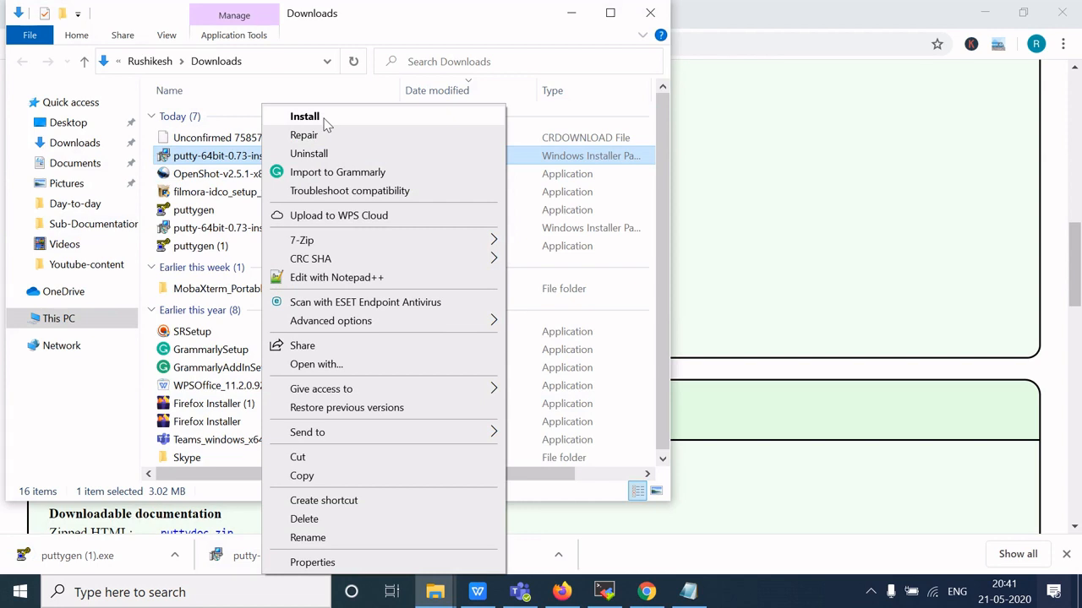
pyautogui.click(174, 555)
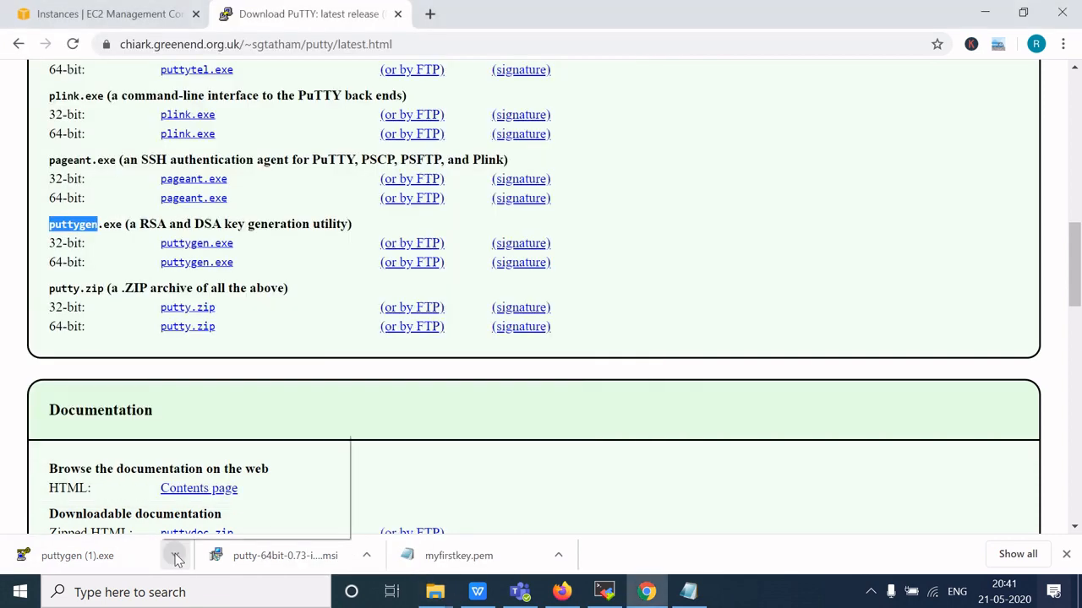
pyautogui.click(209, 499)
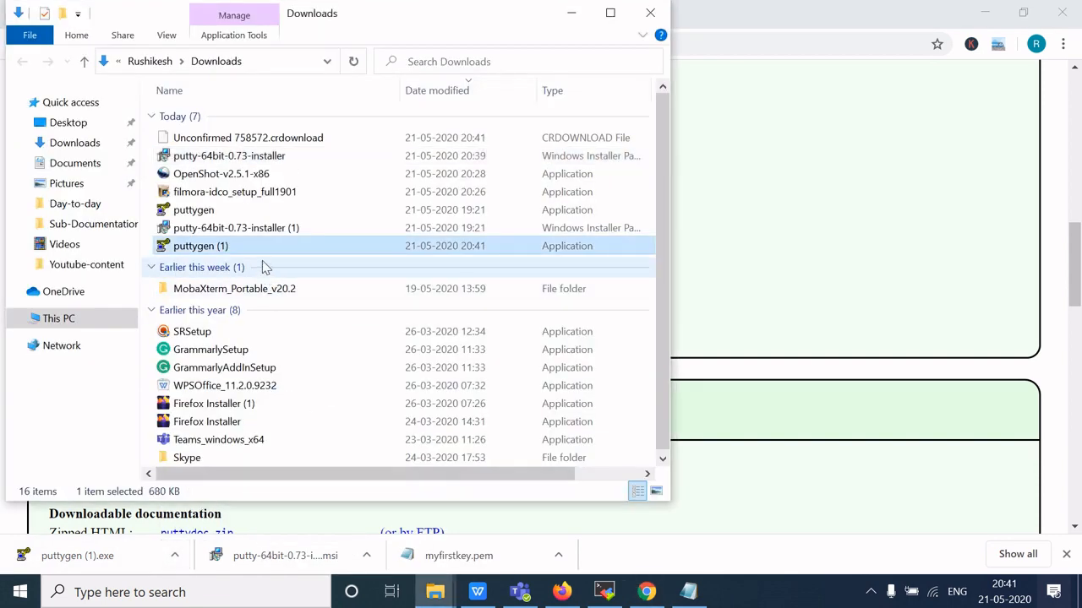
pyautogui.rightClick(260, 250)
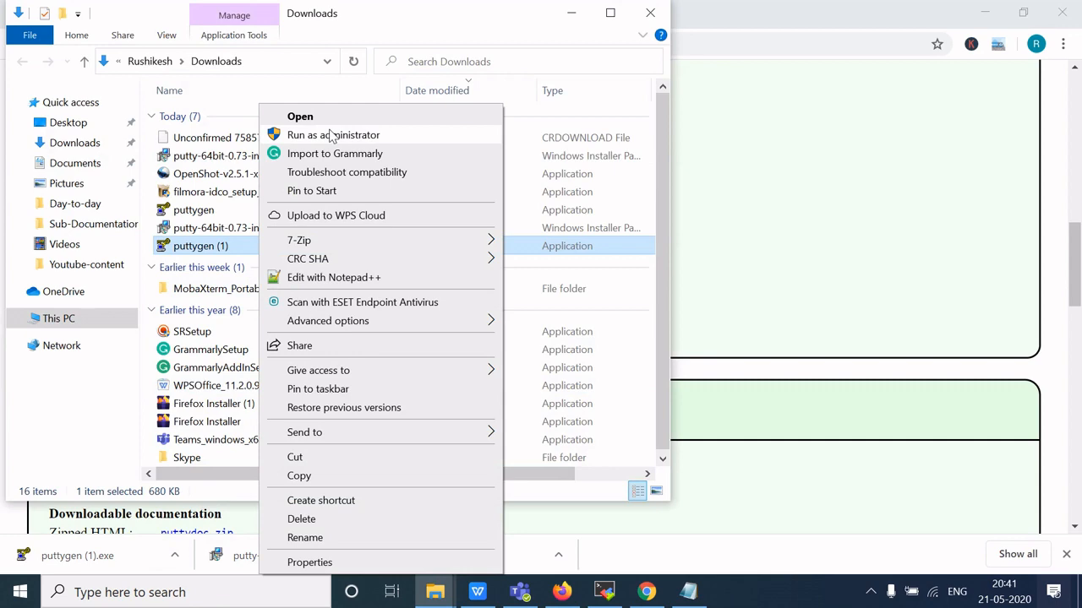
pyautogui.click(866, 159)
pyautogui.click(110, 14)
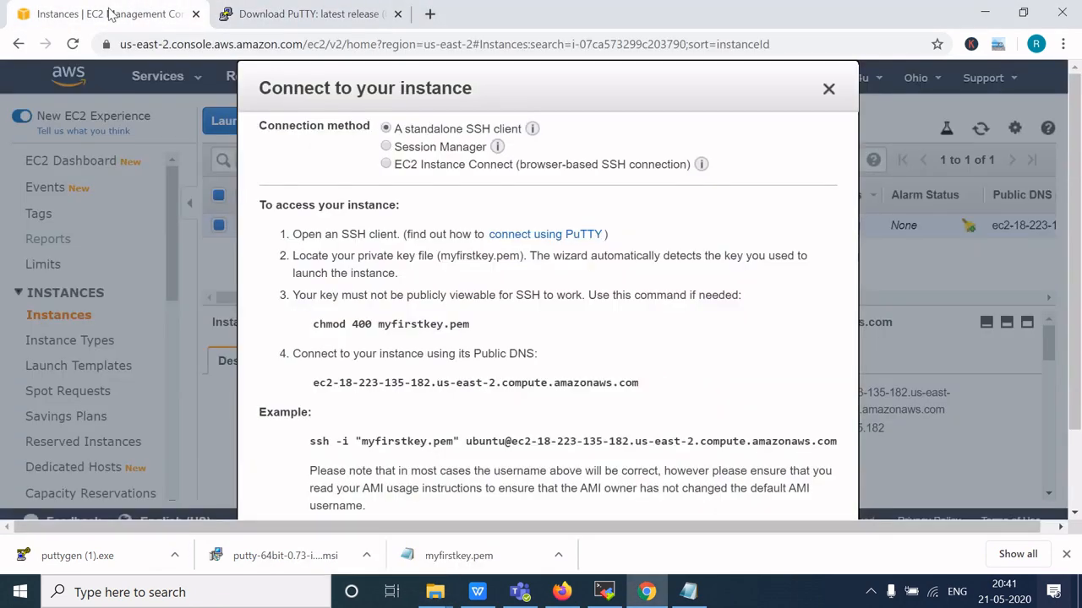
# Find PuTTY with the Windows search and launch it.
pyautogui.click(229, 602)
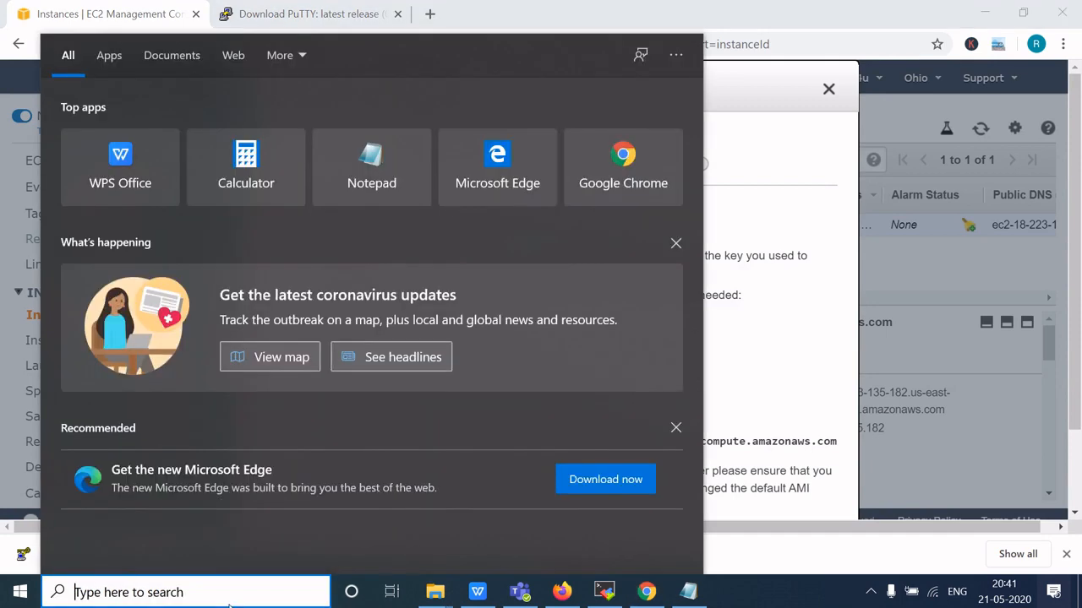
pyautogui.write('putty')
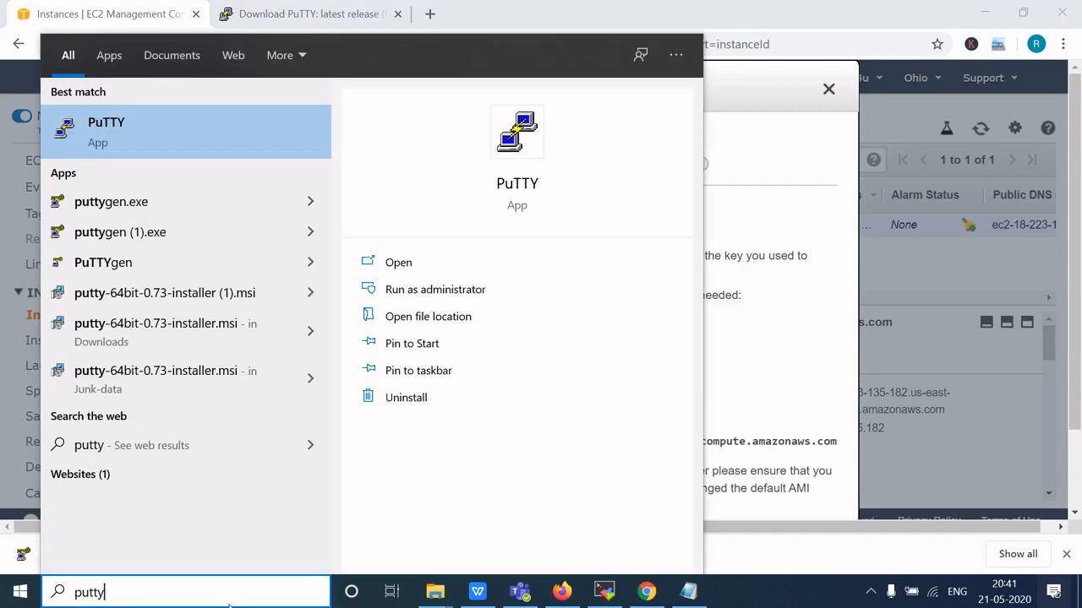
pyautogui.click(163, 126)
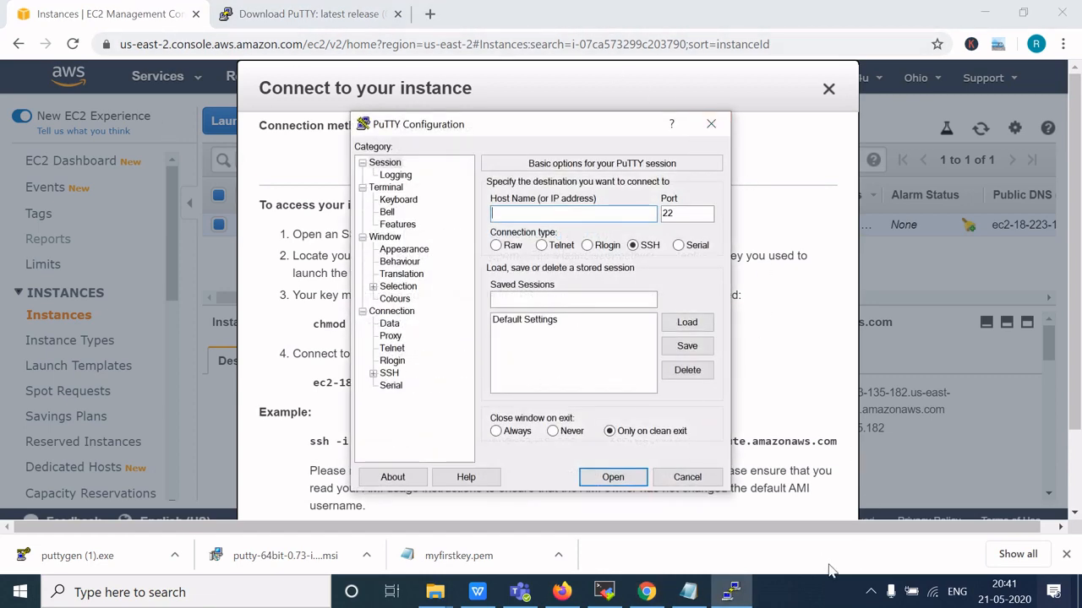
# Close the connection instructions for the instance and copy the IPv4 Public IP of My test server.
pyautogui.click(694, 600)
pyautogui.click(695, 600)
pyautogui.click(215, 417)
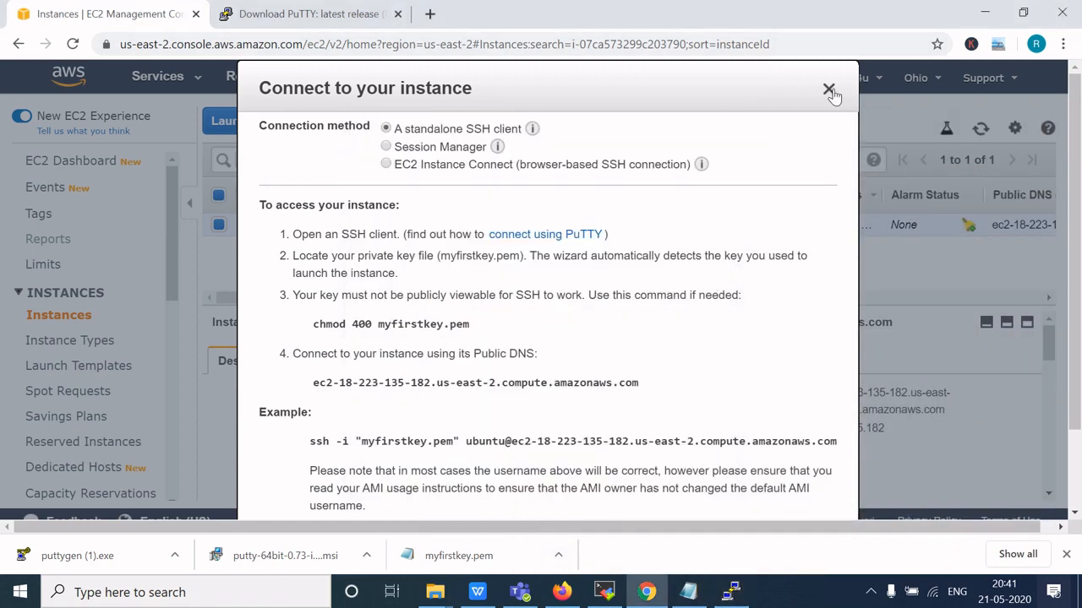
pyautogui.click(828, 89)
pyautogui.click(906, 430)
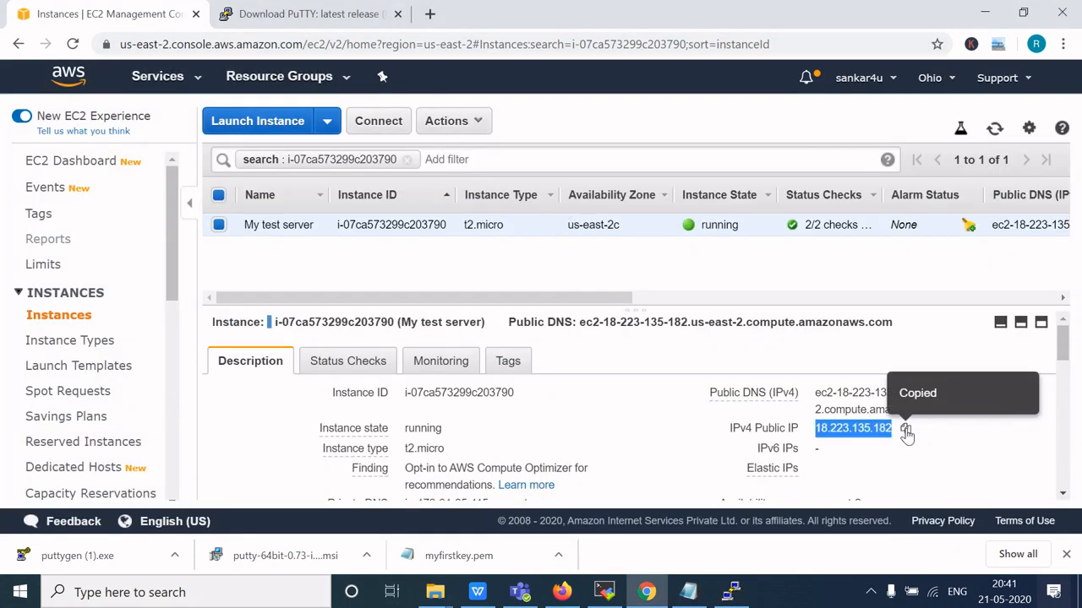
pyautogui.click(731, 591)
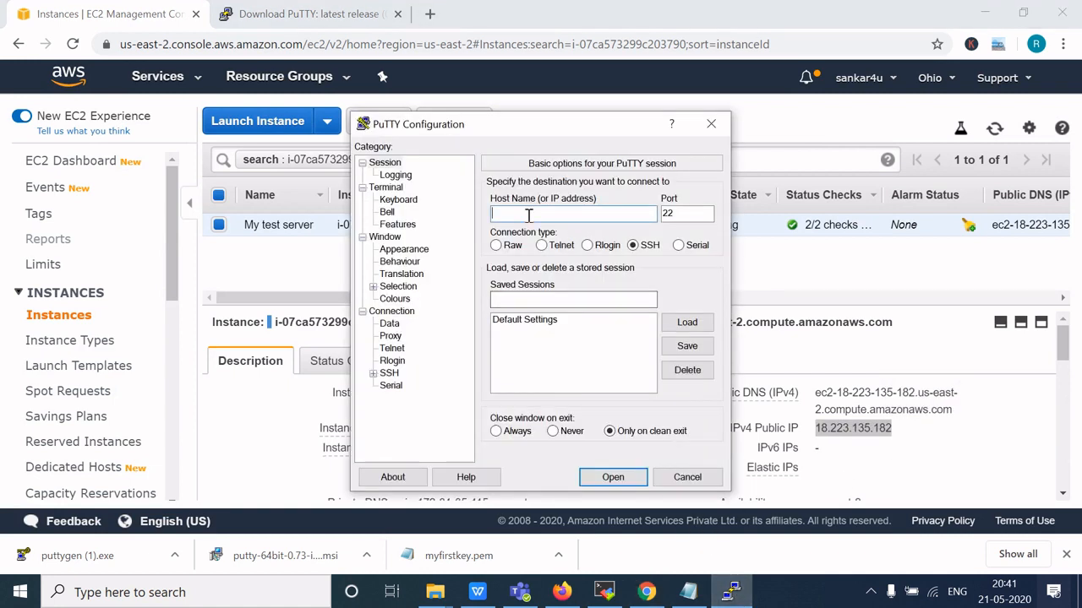
pyautogui.hotkey('ctrl', 'v')
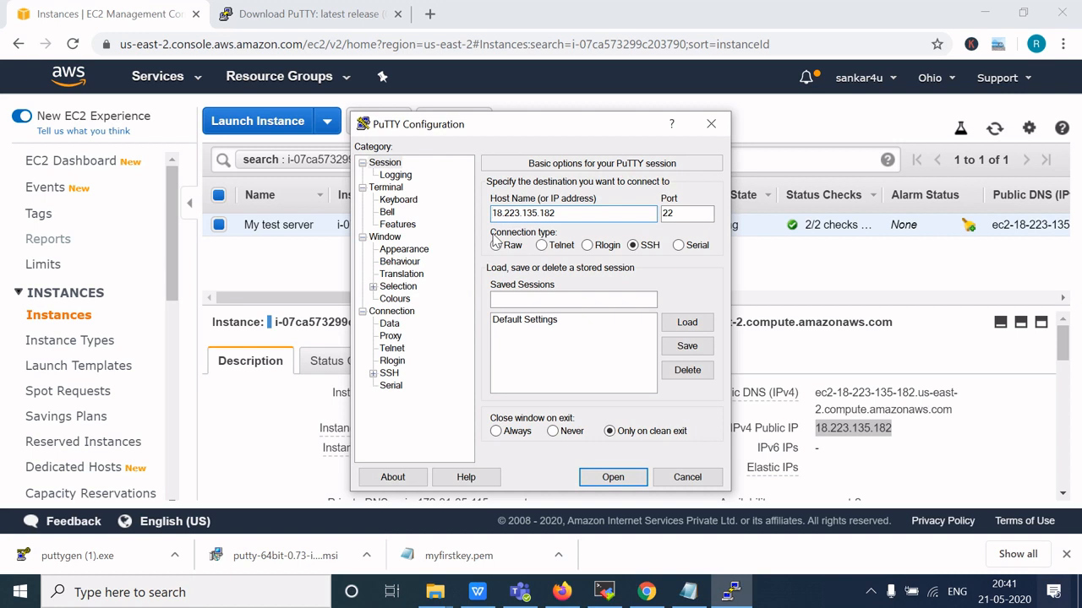
pyautogui.write('ubuntu@')
pyautogui.moveTo(705, 212); pyautogui.dragTo(661, 217)
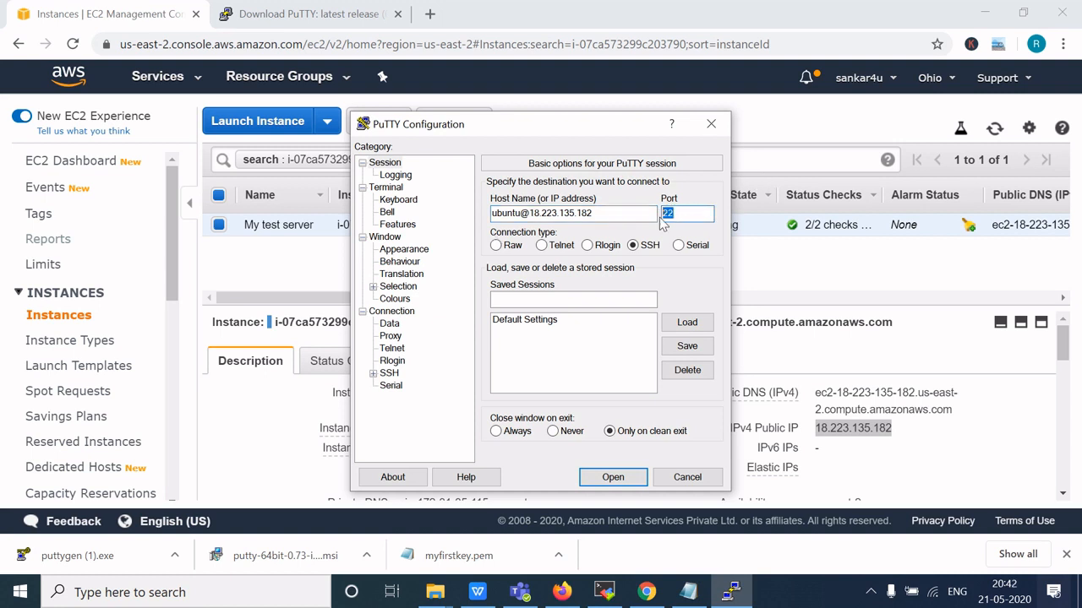
# Open the Auth options under SSH in the PuTTY configuration.
pyautogui.click(373, 373)
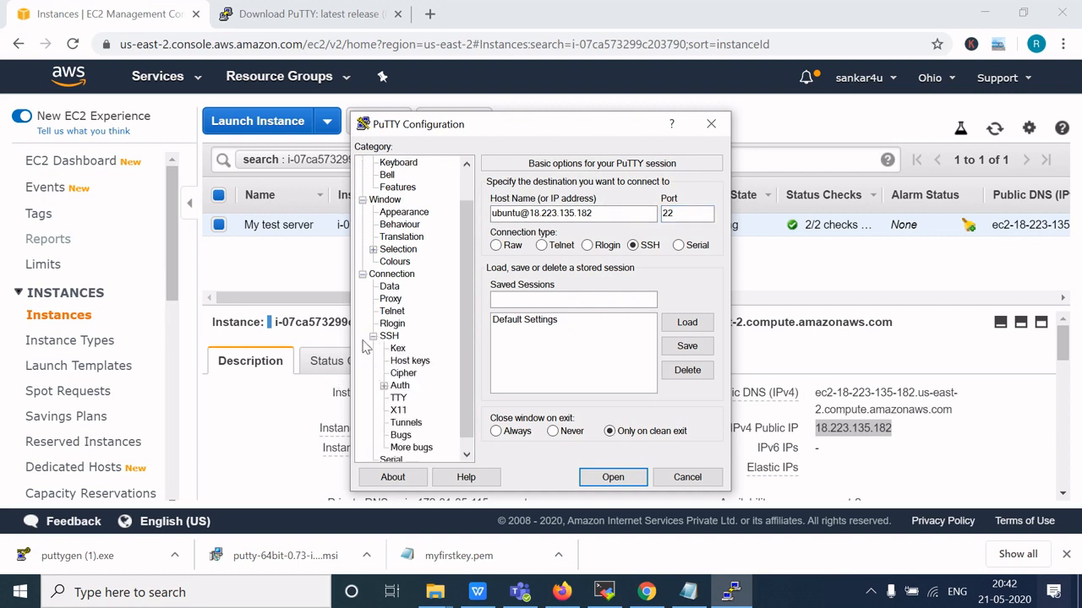
pyautogui.click(373, 337)
pyautogui.click(363, 312)
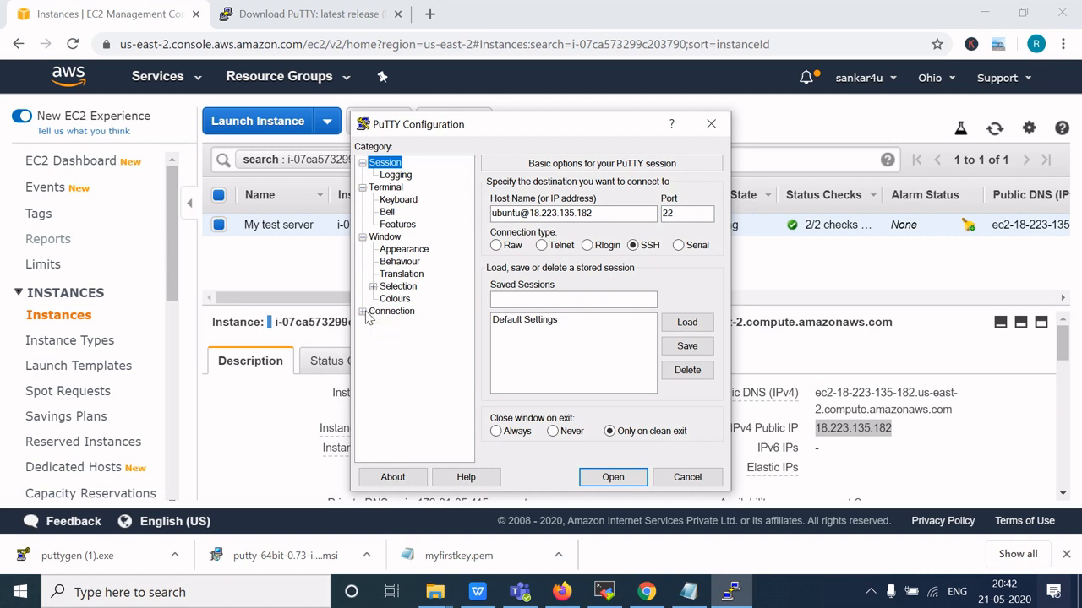
pyautogui.click(363, 311)
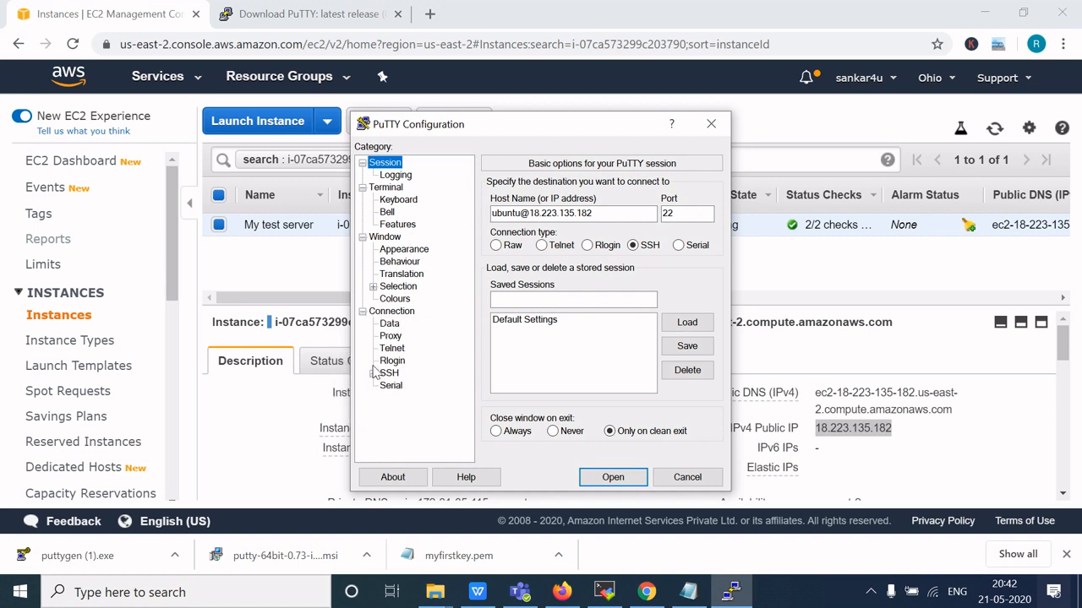
pyautogui.click(372, 374)
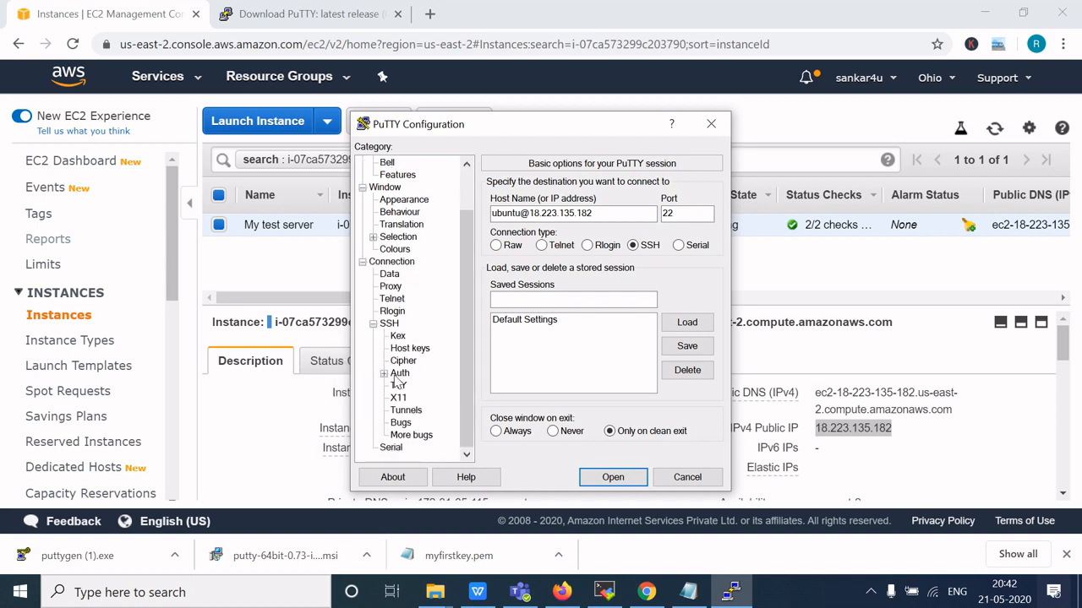
pyautogui.click(399, 374)
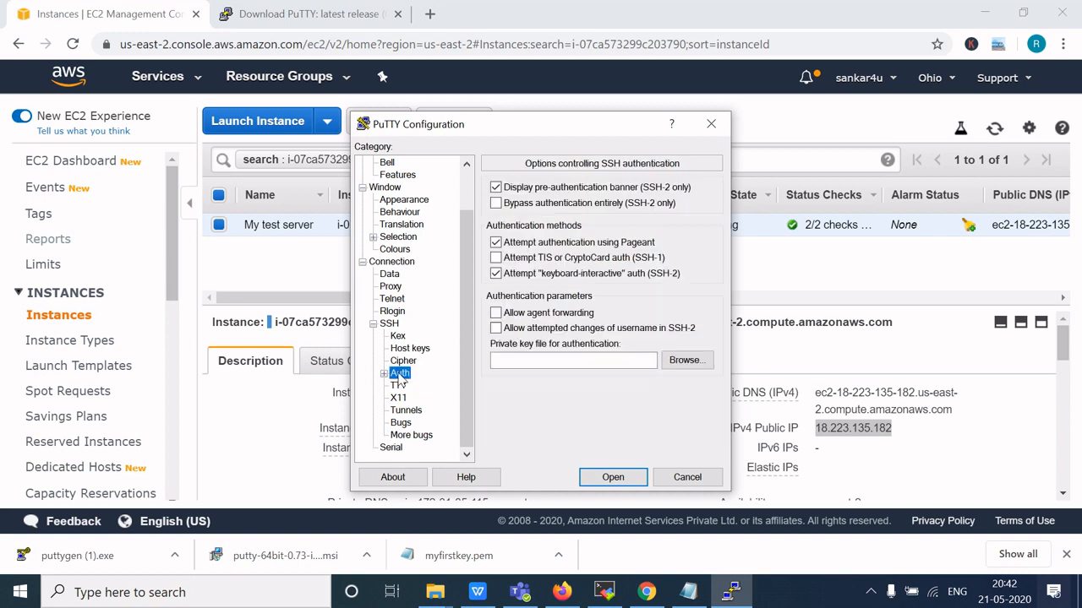
# Browse for a private key file for SSH authentication, cancel the selection and close the PuTTY configuration.
pyautogui.click(683, 361)
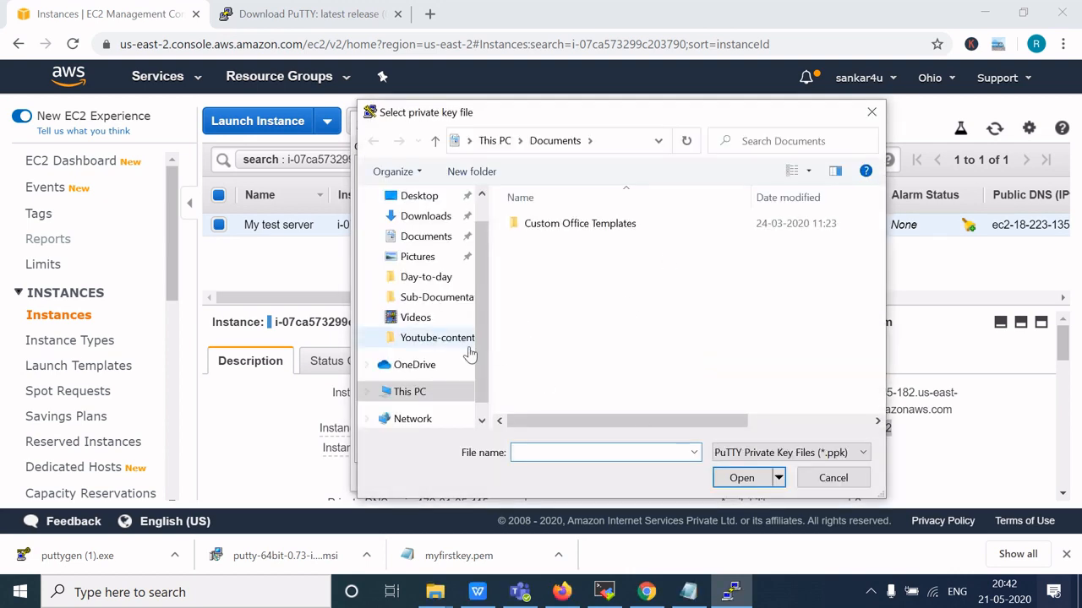
pyautogui.scroll(-1, 461, 350)
pyautogui.scroll(3, 433, 346)
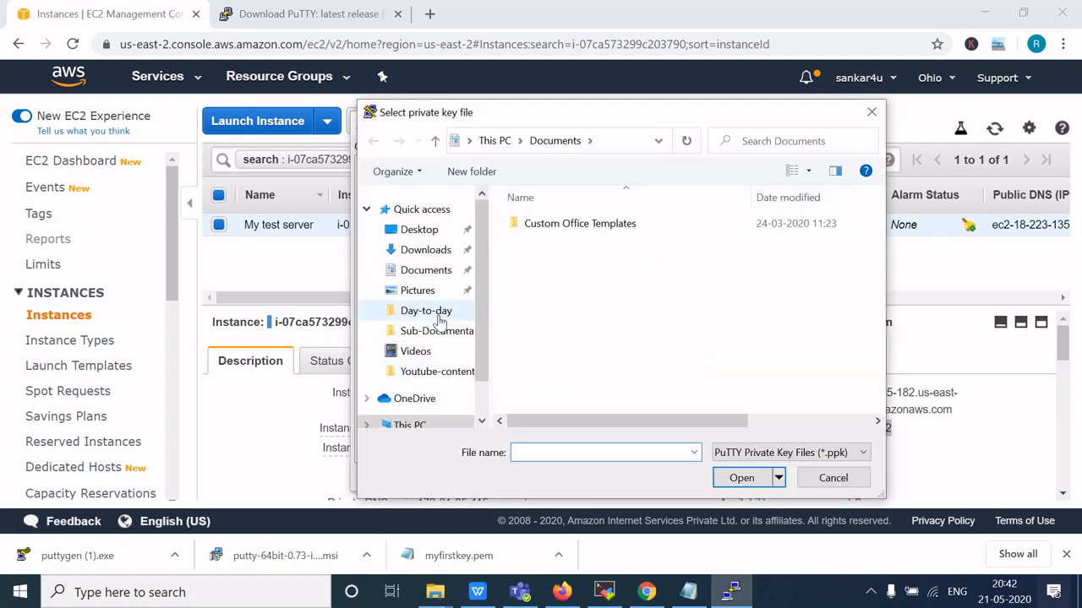
pyautogui.click(829, 487)
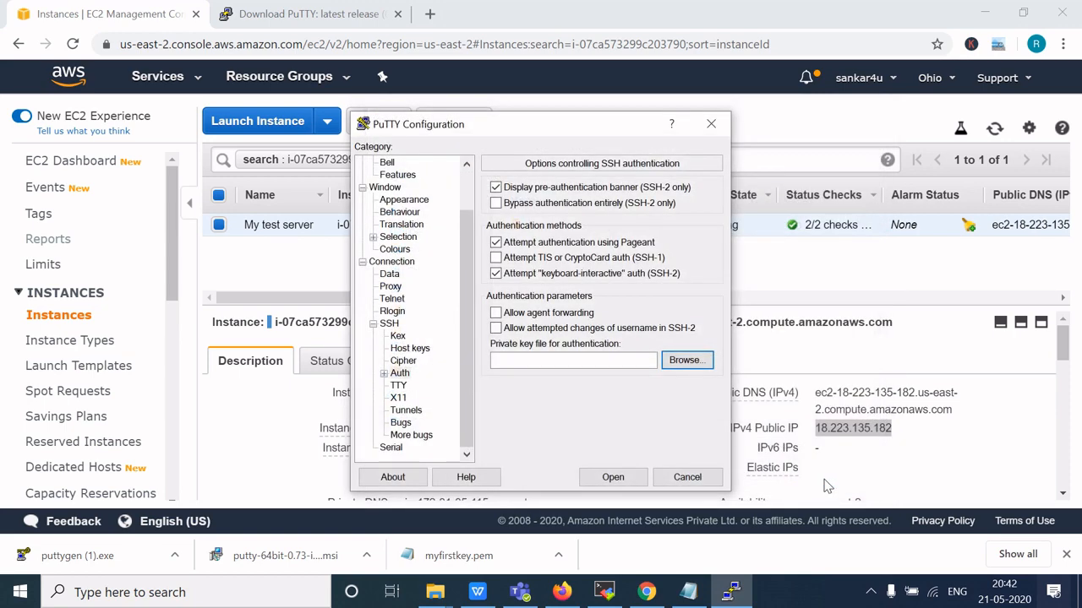
pyautogui.click(698, 476)
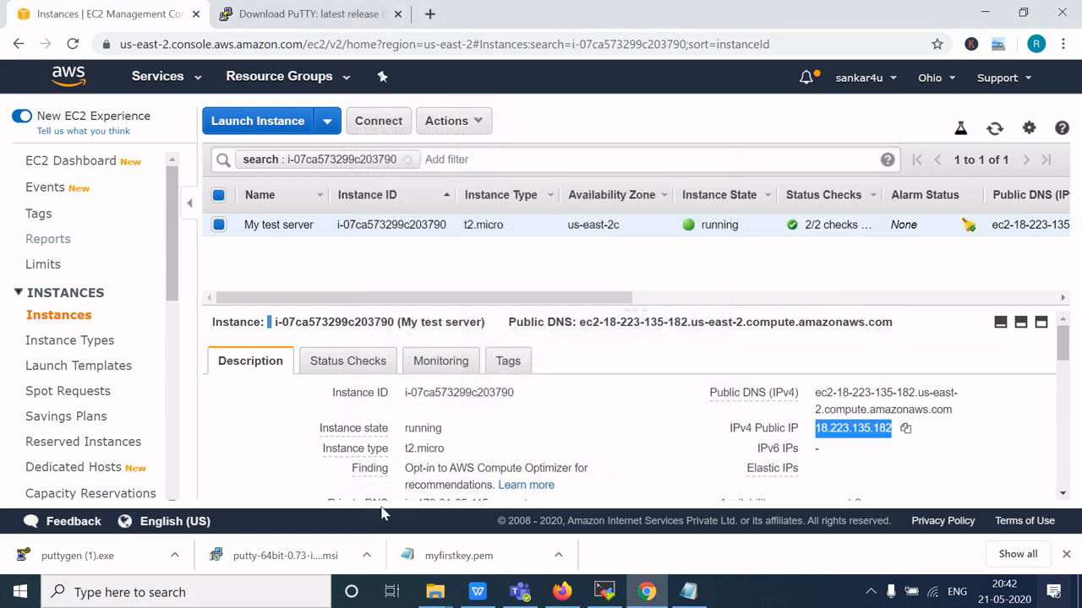
# Find PuTTYgen with the Windows search and launch it.
pyautogui.click(256, 604)
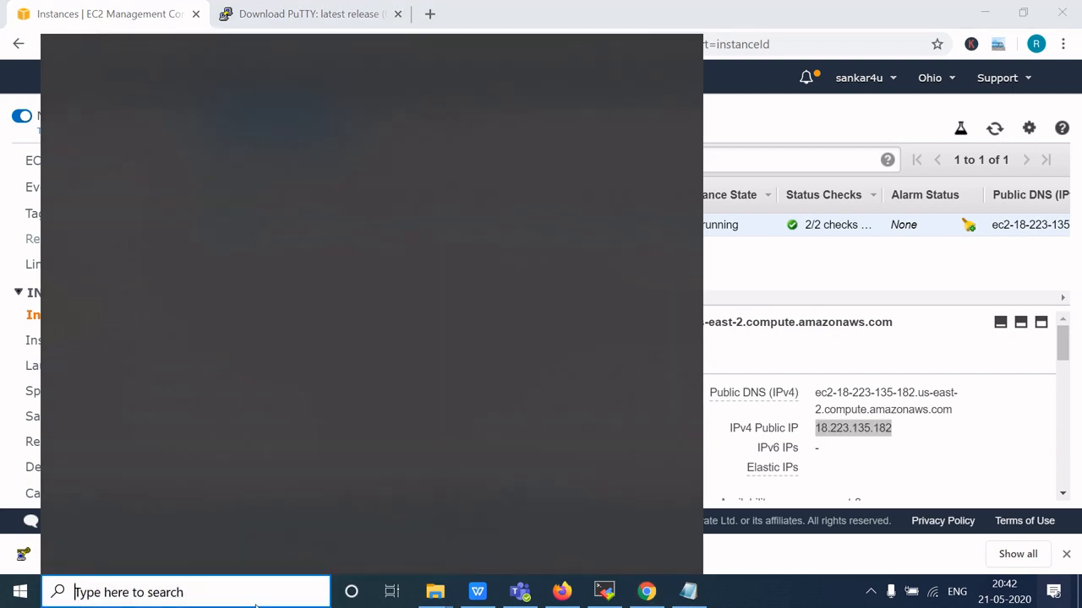
pyautogui.write('pu')
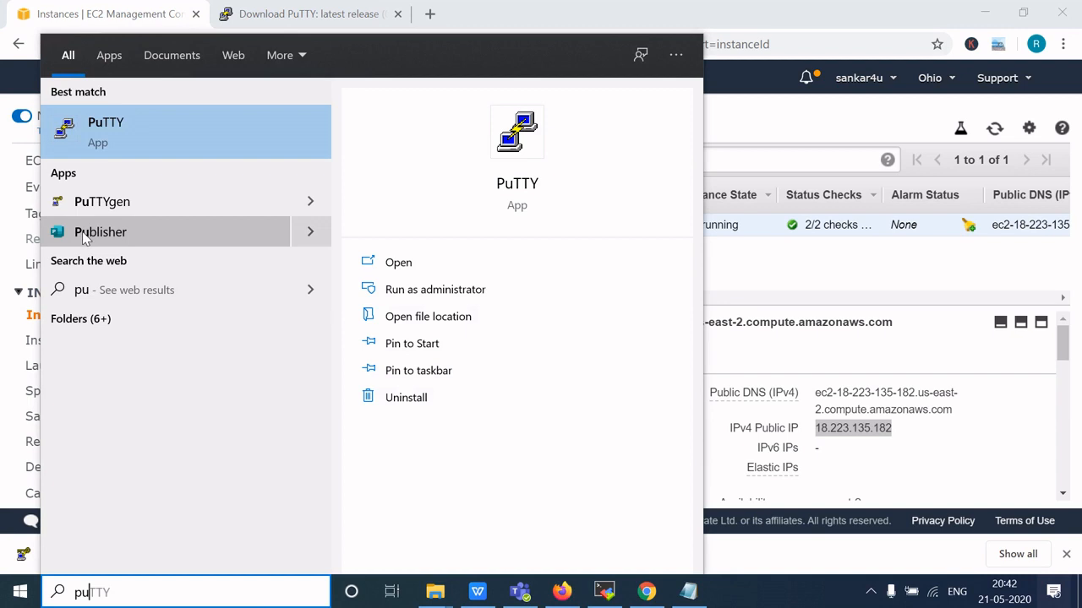
pyautogui.click(135, 202)
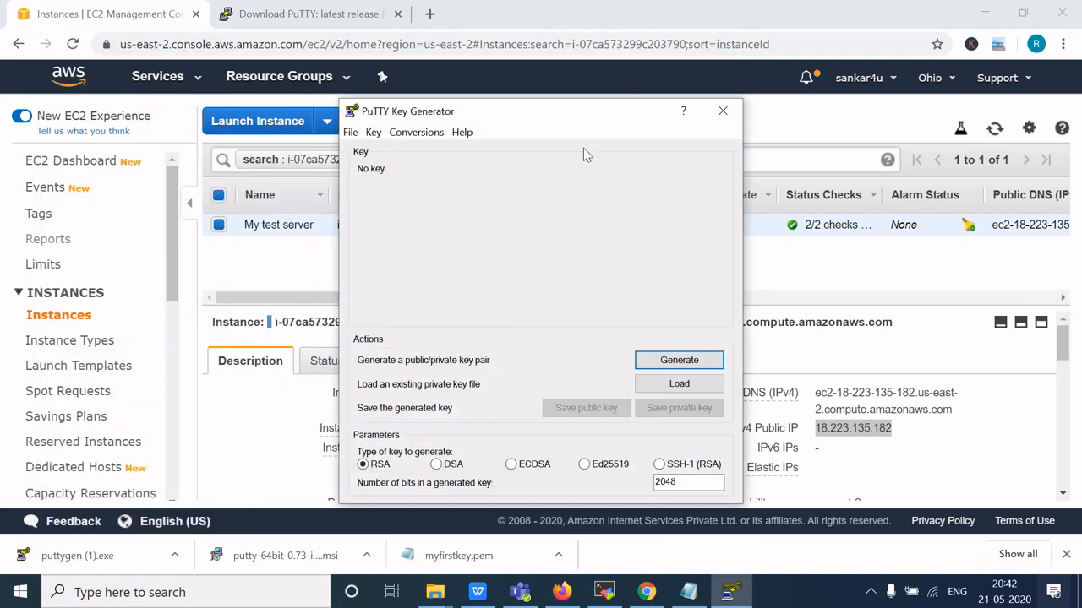
# Load the existing private key myfirstkey from the Desktop's Key-Pair folder into PuTTYgen, with all file types shown.
pyautogui.click(691, 382)
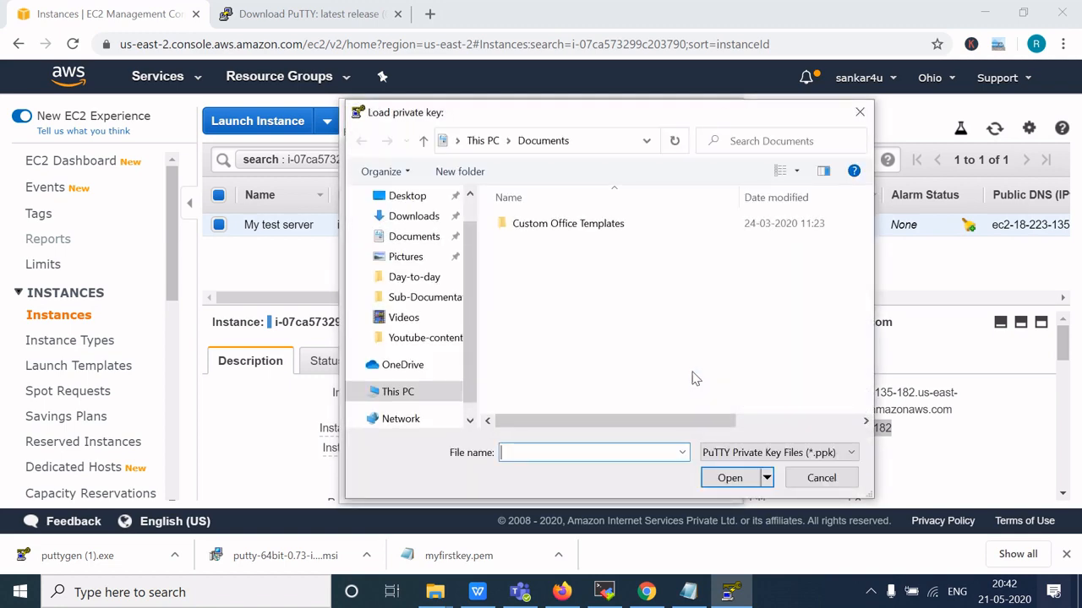
pyautogui.click(407, 394)
pyautogui.click(541, 286)
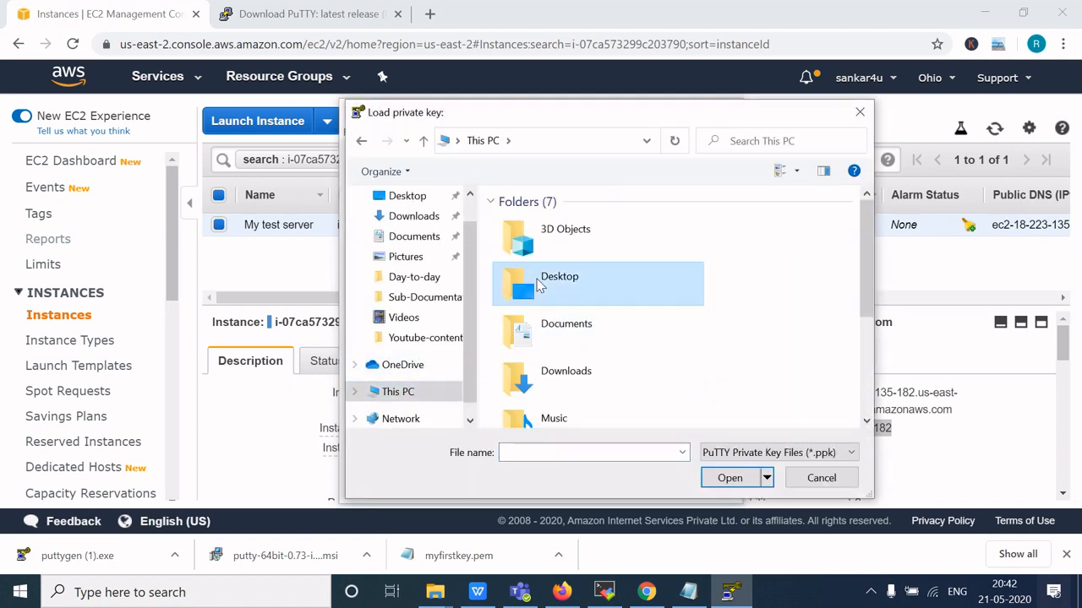
pyautogui.doubleClick(538, 286)
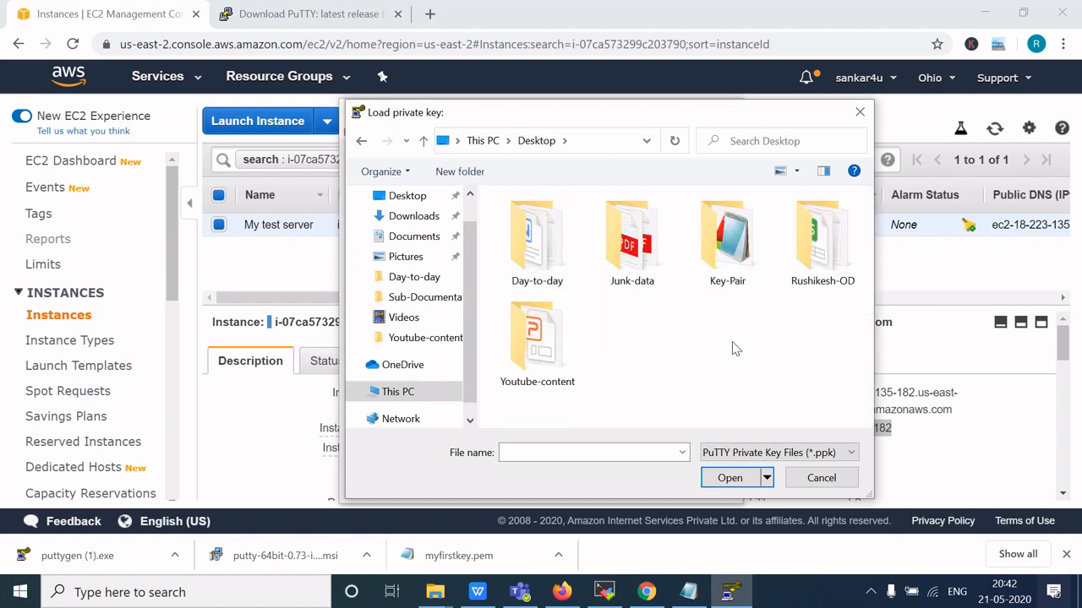
pyautogui.doubleClick(718, 277)
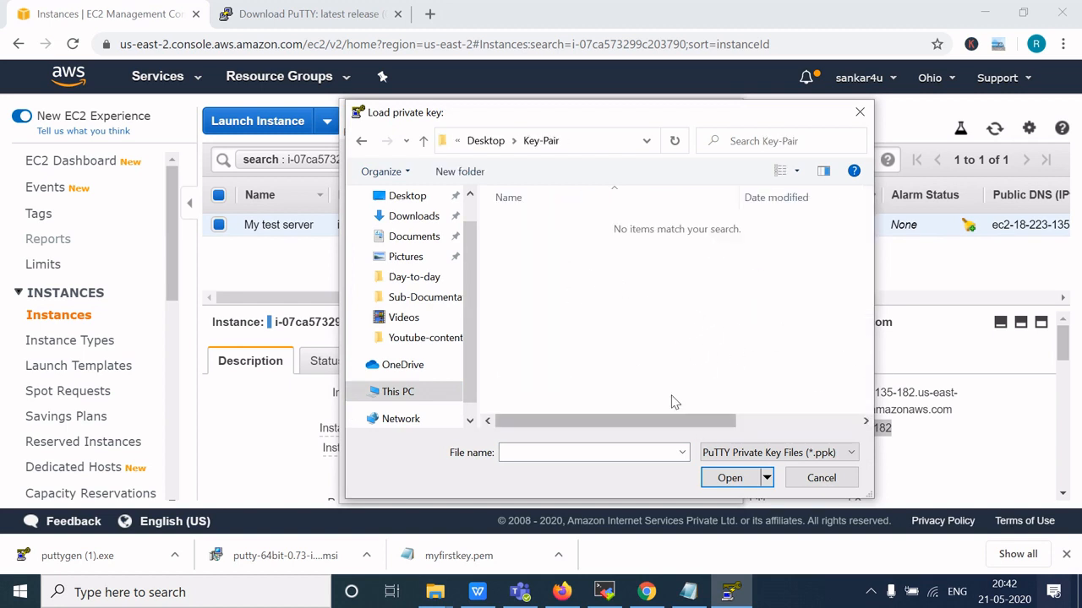
pyautogui.click(809, 456)
pyautogui.click(755, 482)
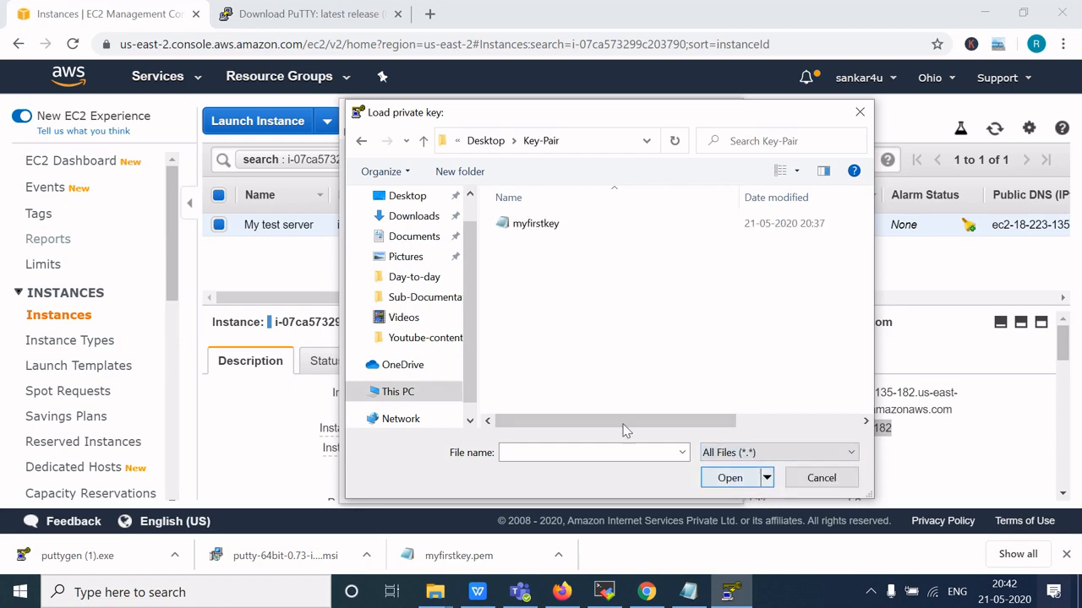
pyautogui.click(551, 226)
pyautogui.click(732, 479)
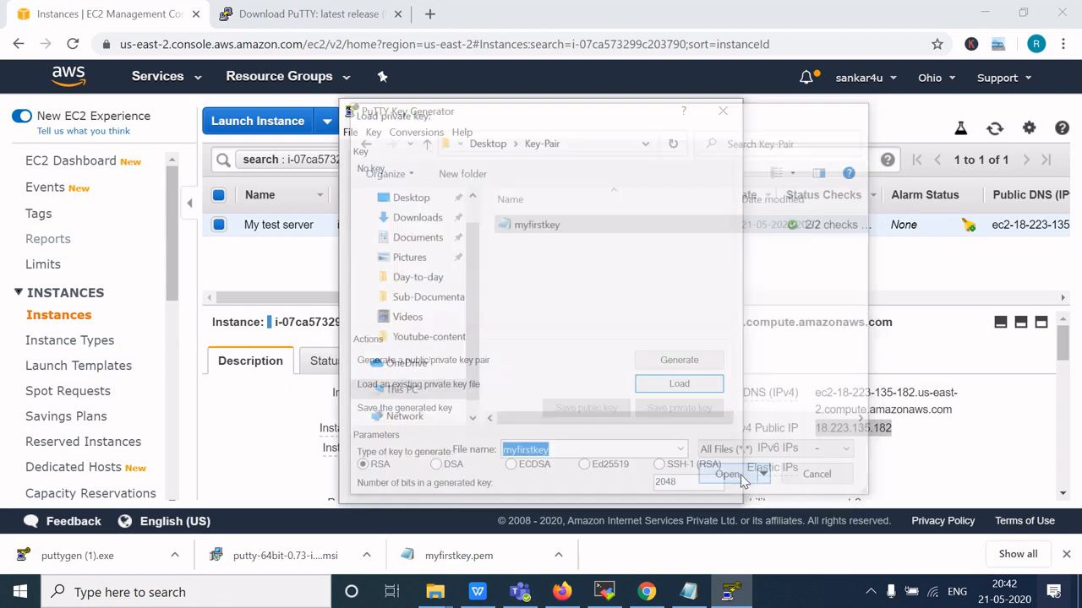
pyautogui.click(640, 375)
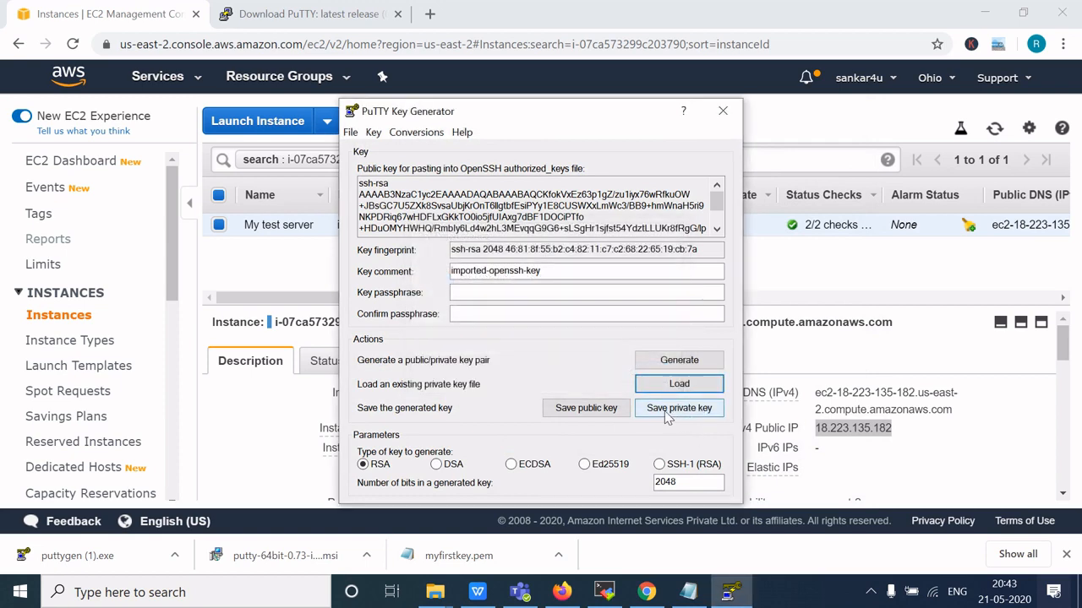
# Save the private key without a passphrase as Myfirstkeyppk in the Key-Pair folder and close PuTTYgen.
pyautogui.click(666, 409)
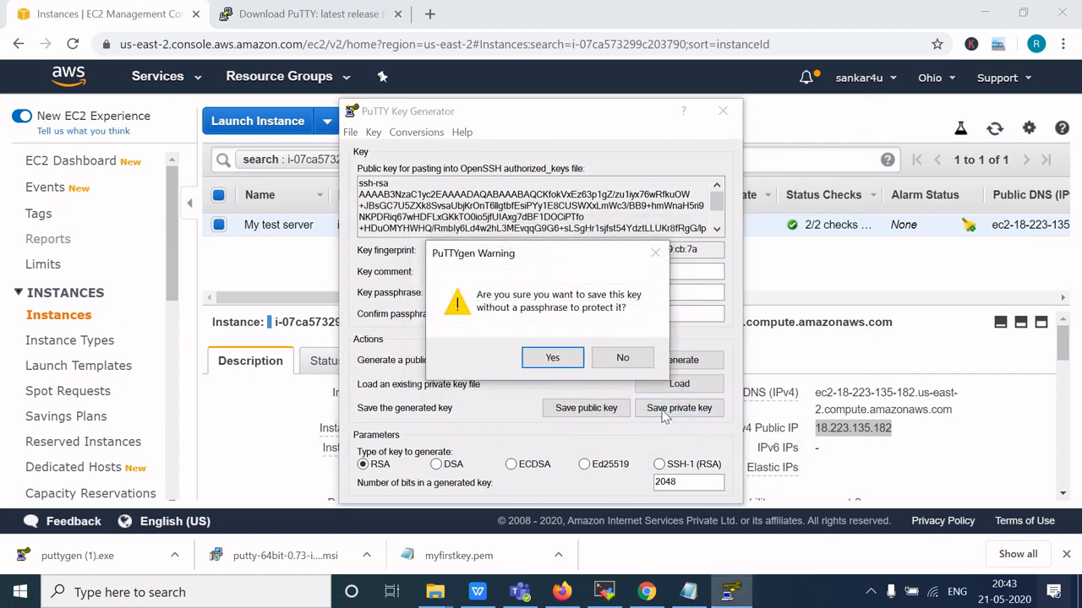
pyautogui.click(553, 358)
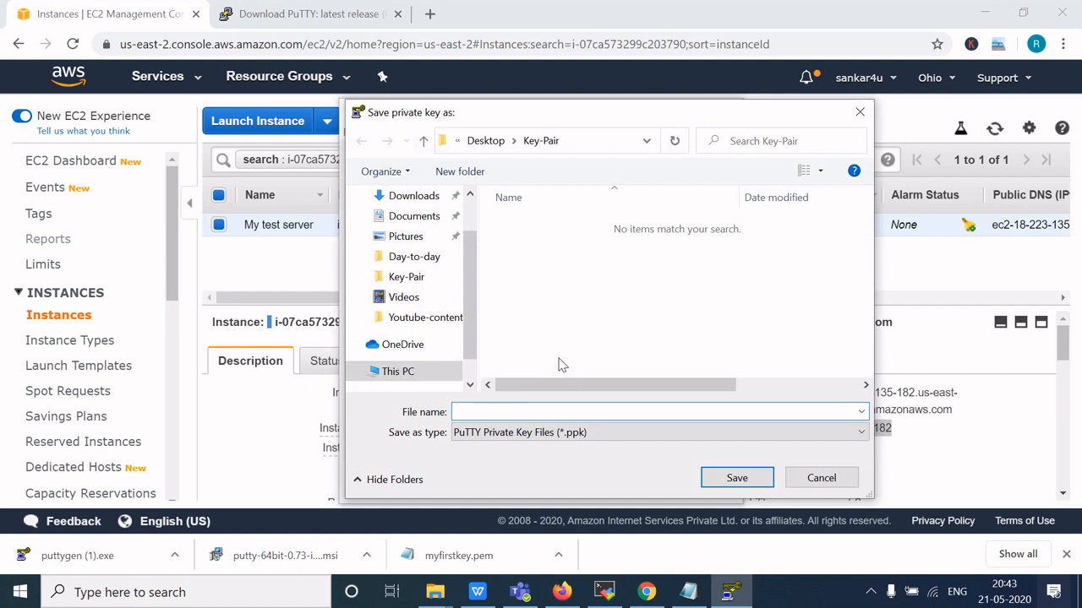
pyautogui.write('My')
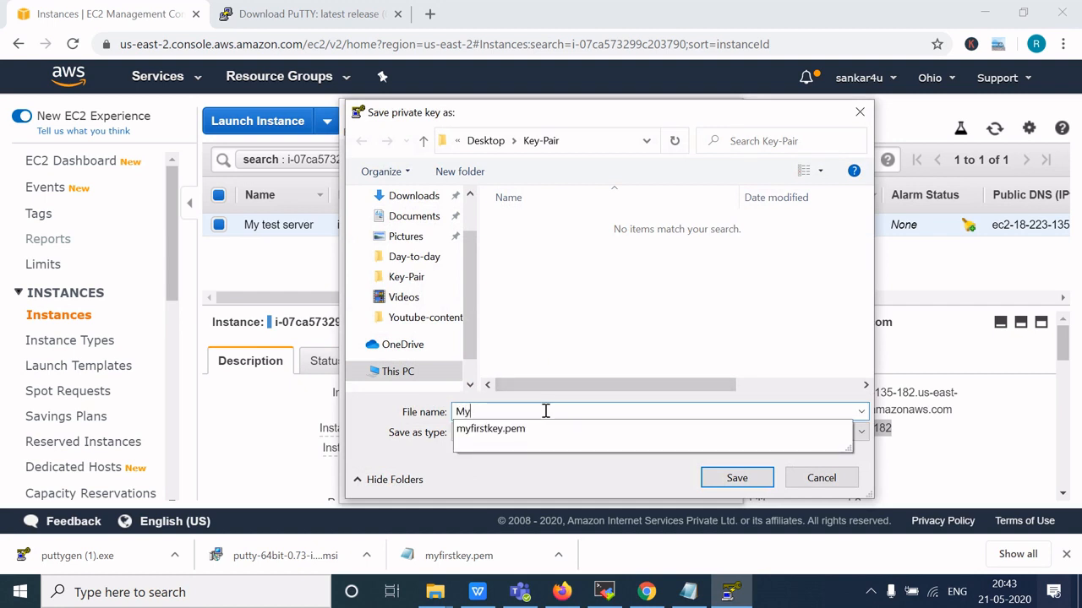
pyautogui.write('firstkeyppk')
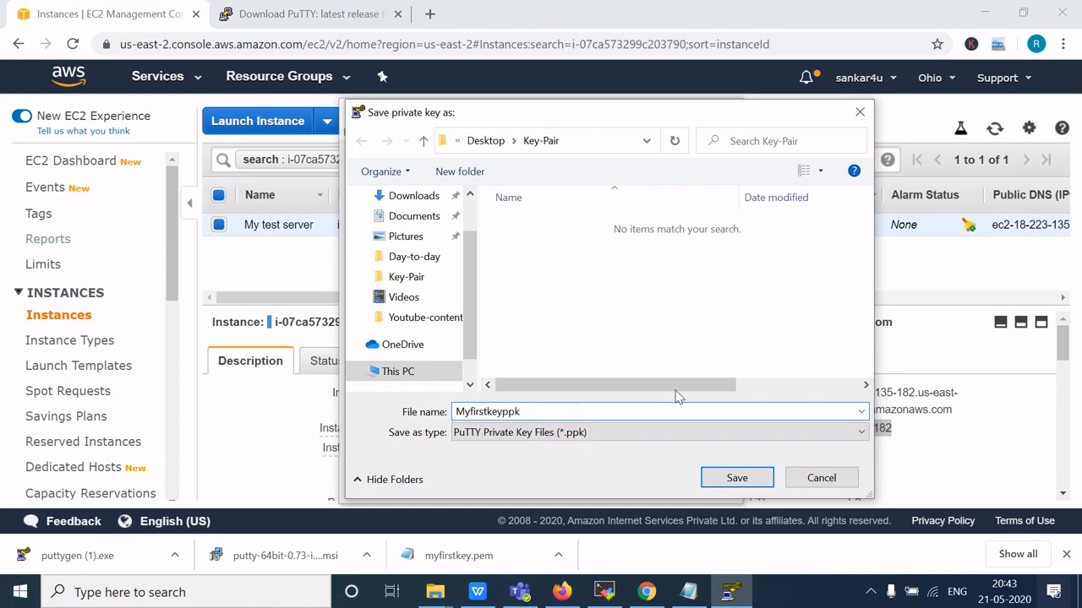
pyautogui.click(735, 479)
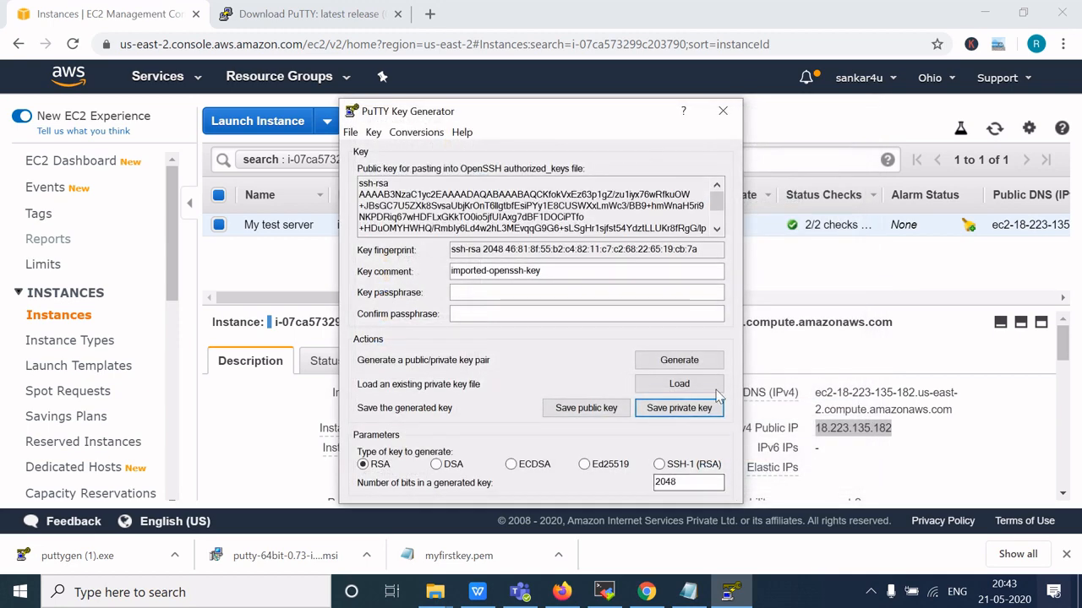
pyautogui.click(722, 111)
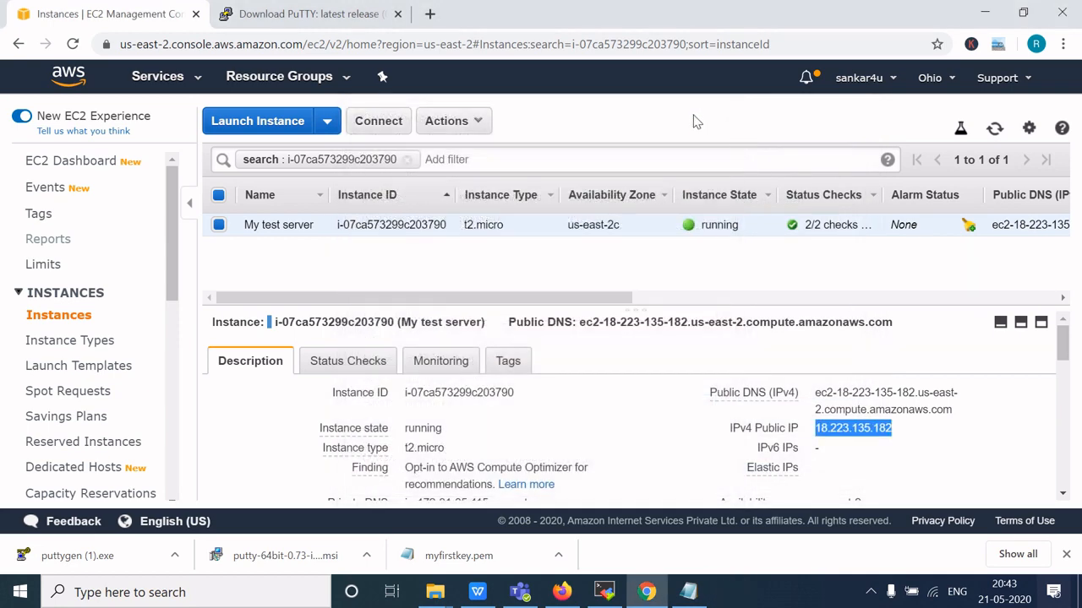
# Check the Key-Pair folder on the desktop for the converted key file, then minimize the folder window.
pyautogui.press('super+d')
pyautogui.doubleClick(114, 390)
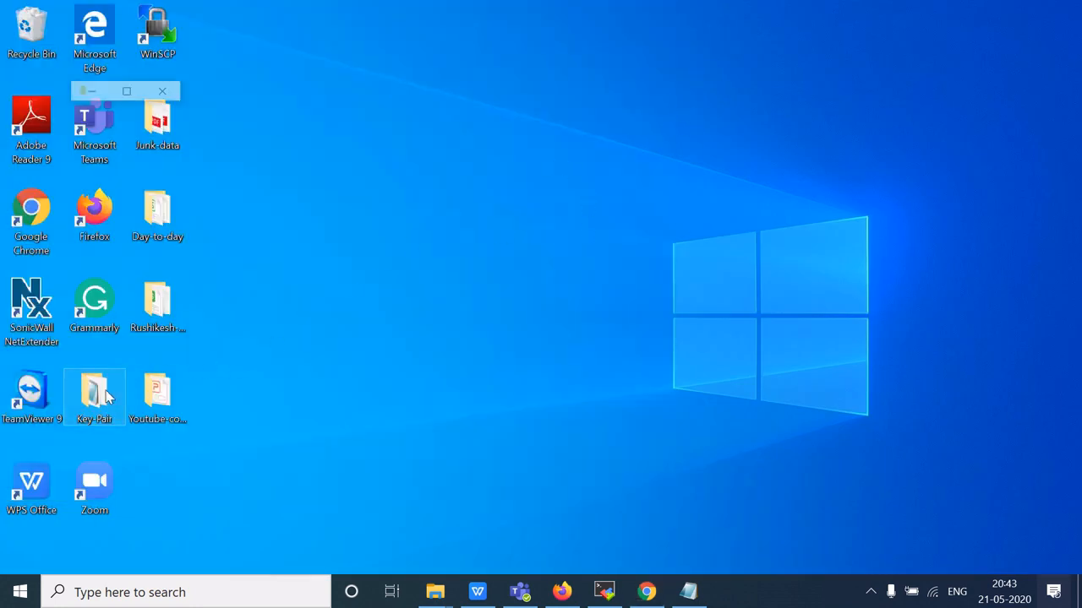
pyautogui.click(245, 157)
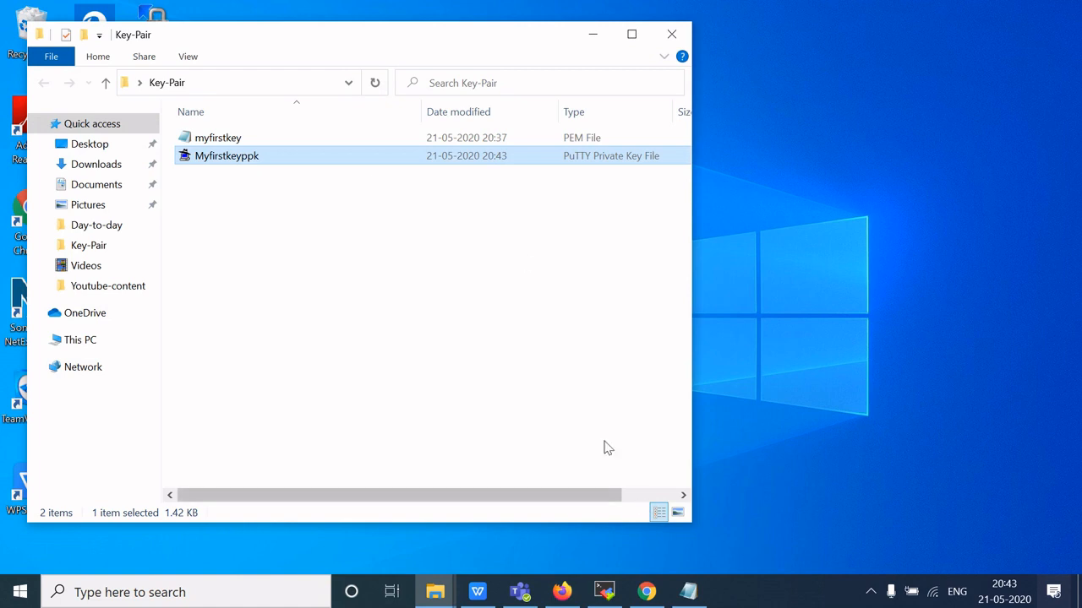
pyautogui.click(593, 34)
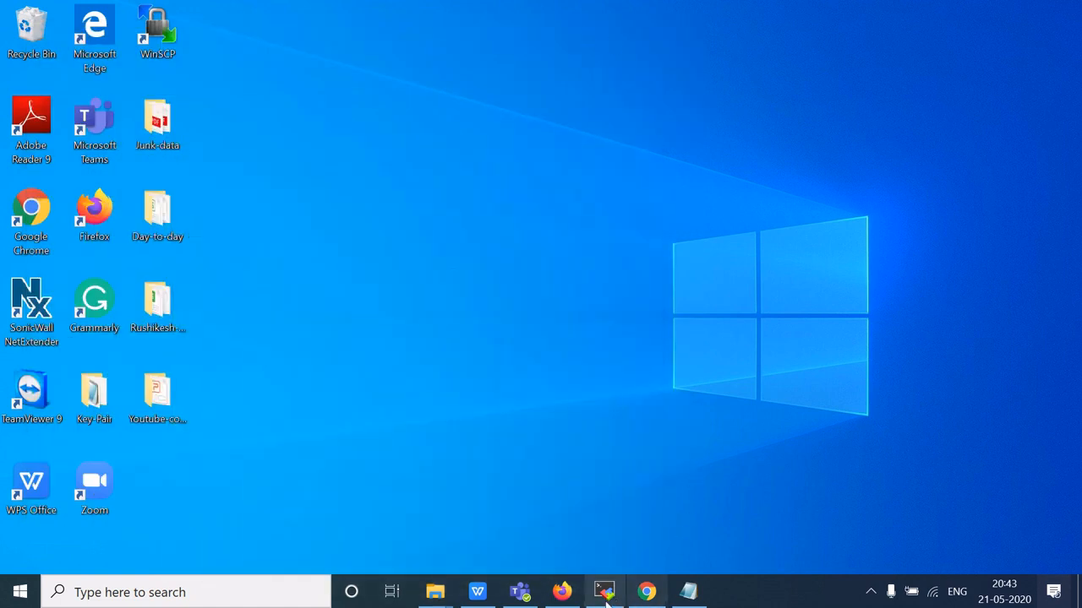
# Find PuTTY with the Windows search and launch it.
pyautogui.click(256, 593)
pyautogui.write('puu')
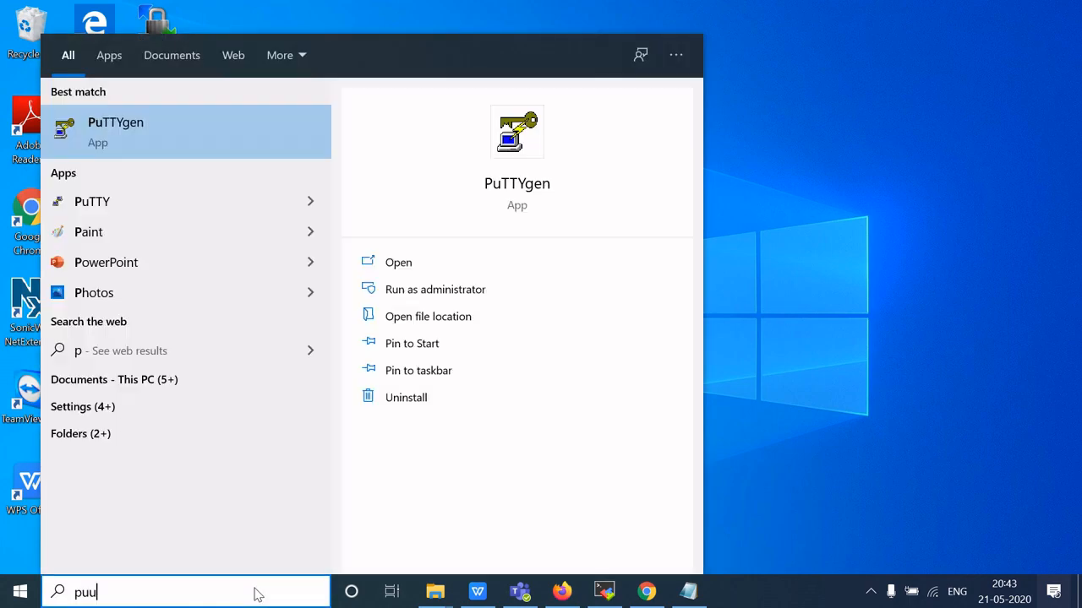
pyautogui.click(138, 144)
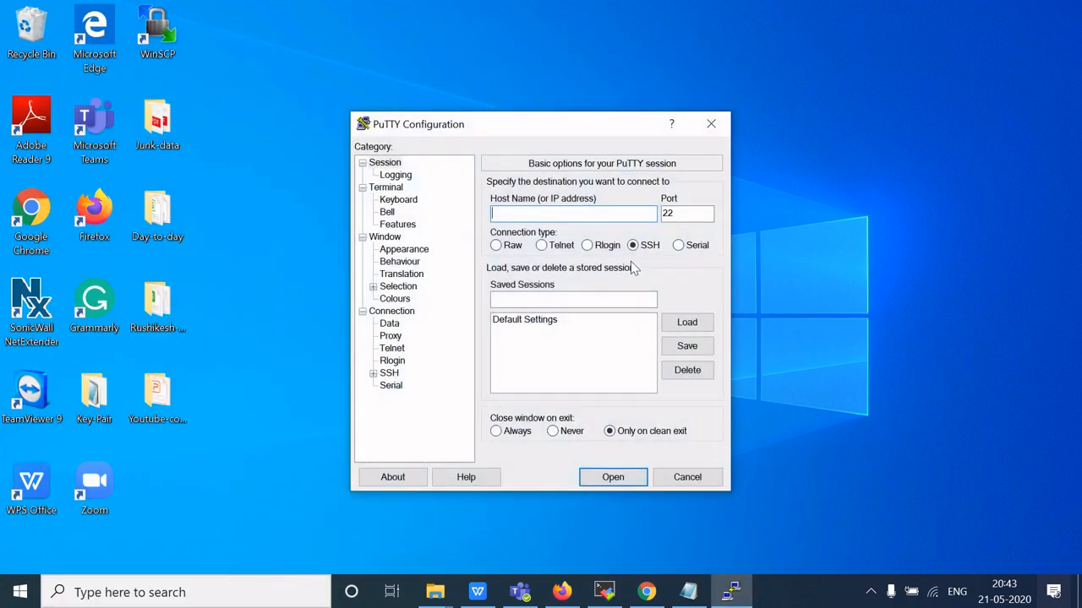
pyautogui.click(646, 594)
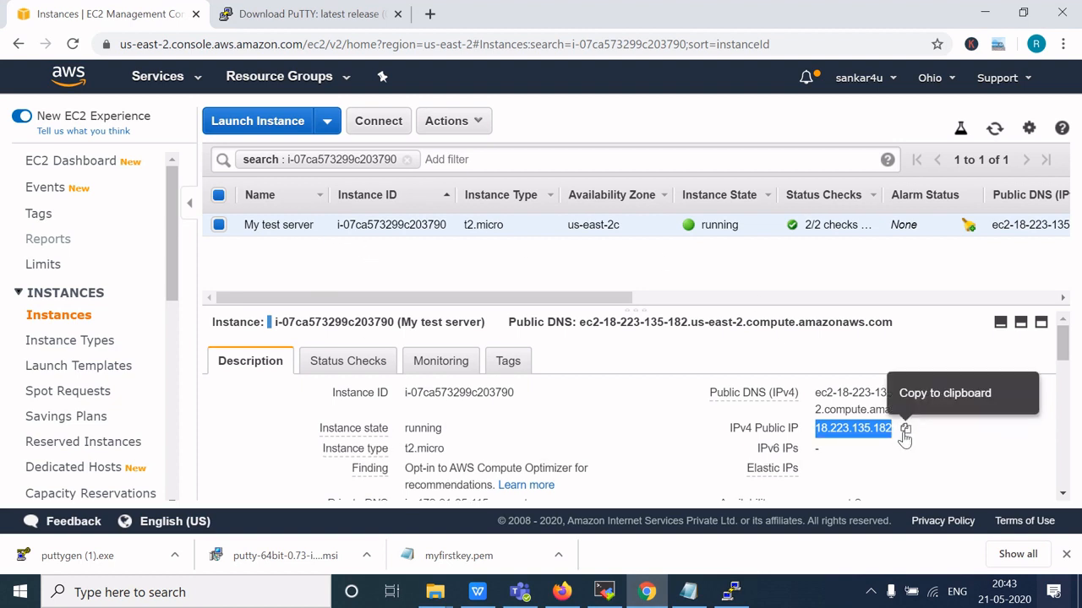
pyautogui.click(905, 429)
pyautogui.click(731, 591)
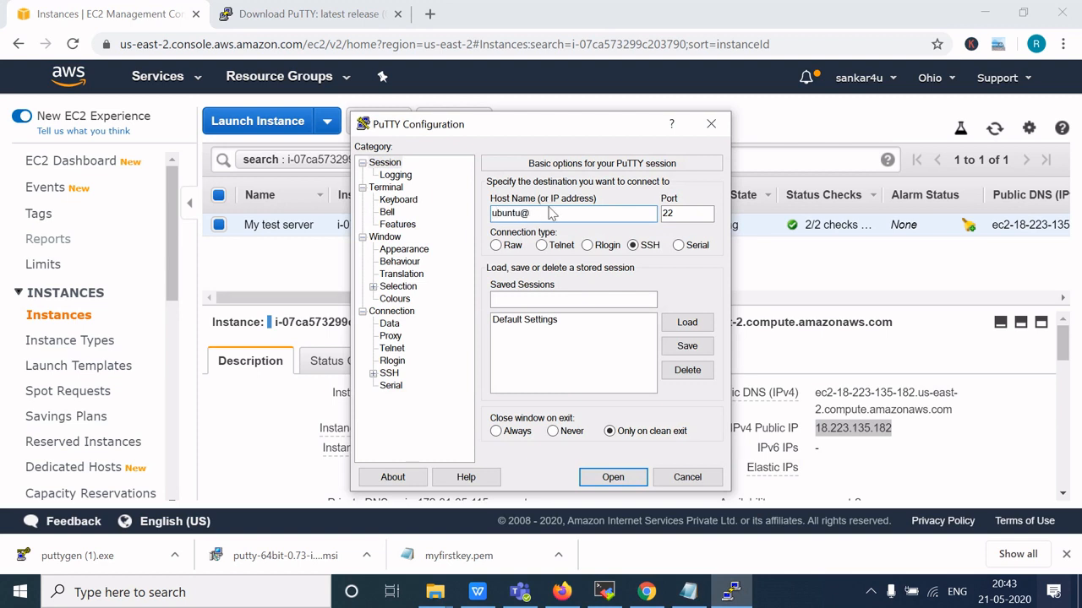
pyautogui.click(550, 213)
pyautogui.write('ubuntu@')
pyautogui.hotkey('ctrl', 'v')
# Set Myfirstkeyppk from the Desktop's Key-Pair folder as the private key file for SSH authentication.
pyautogui.click(372, 373)
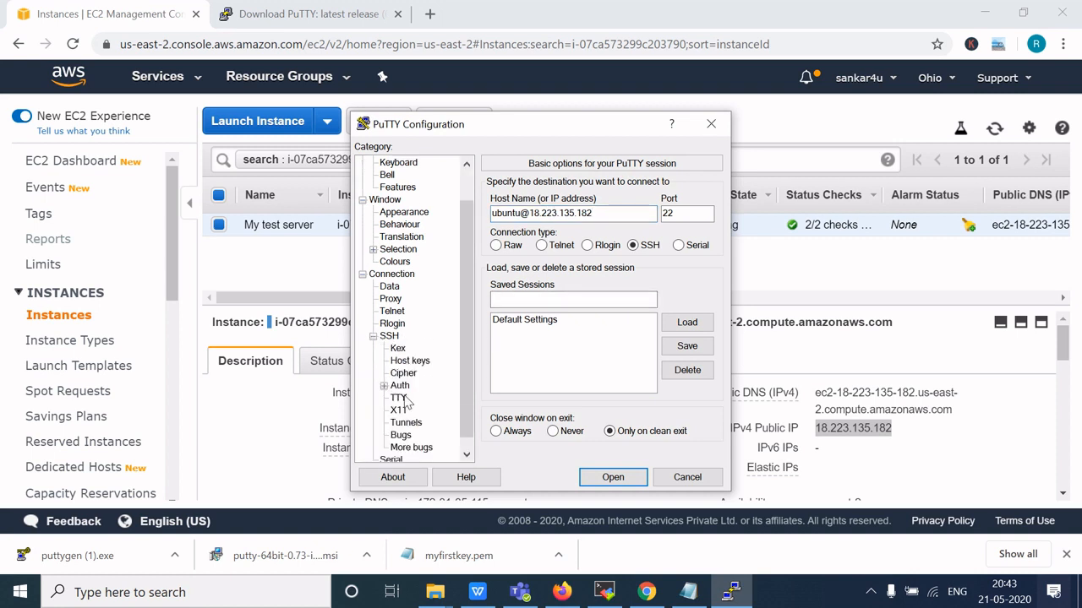
pyautogui.click(399, 385)
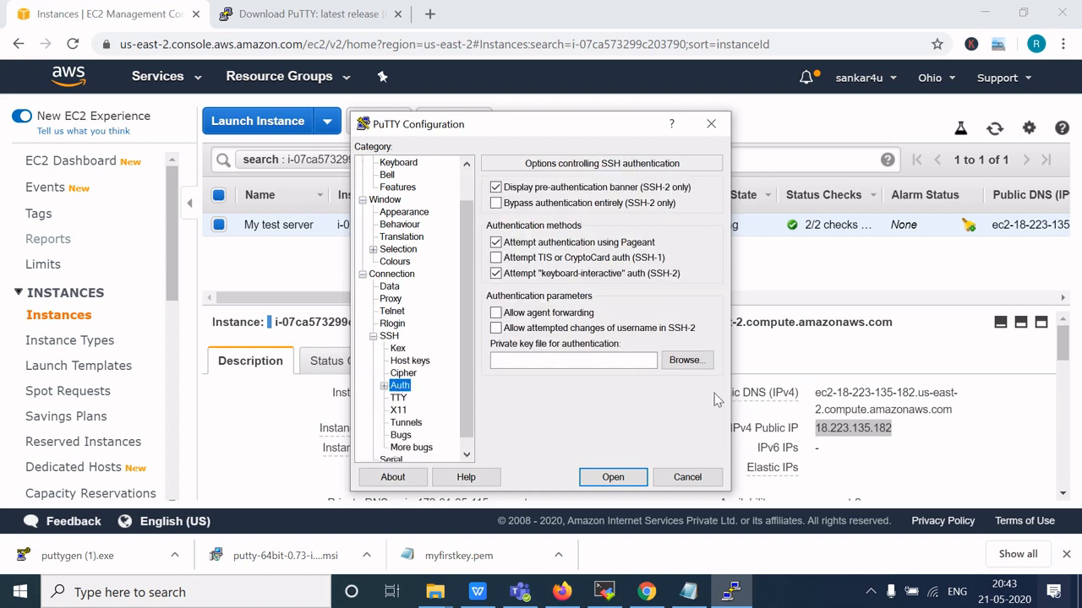
pyautogui.click(687, 360)
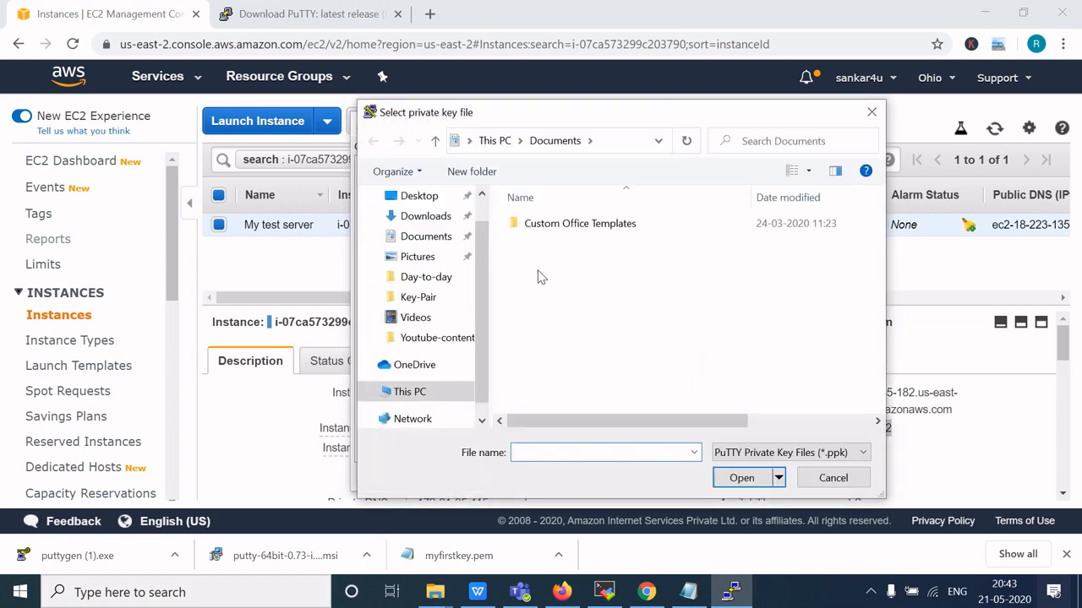
pyautogui.click(413, 395)
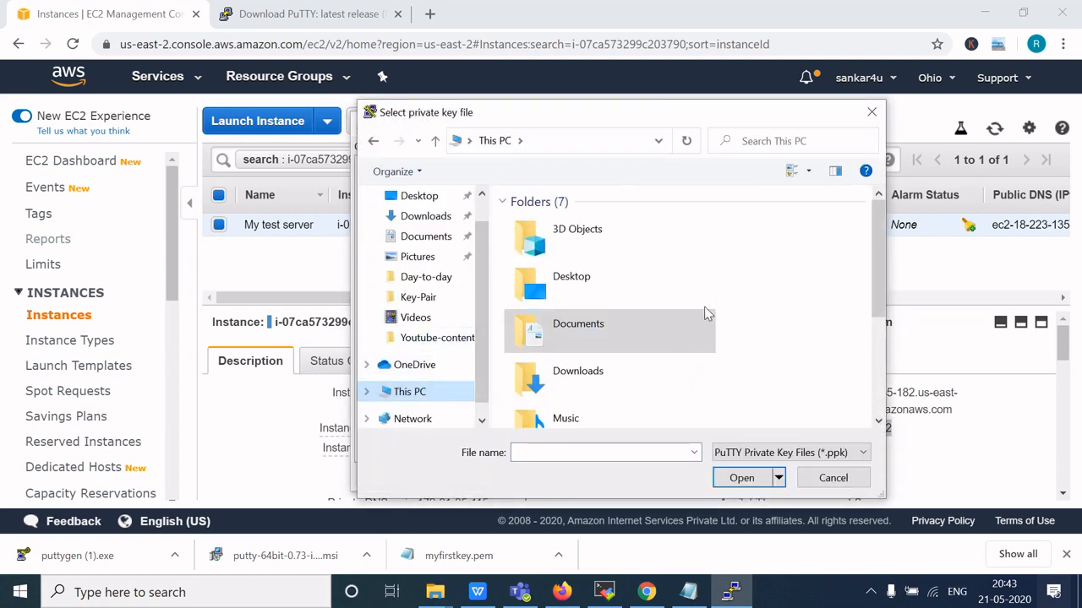
pyautogui.scroll(-3, 703, 304)
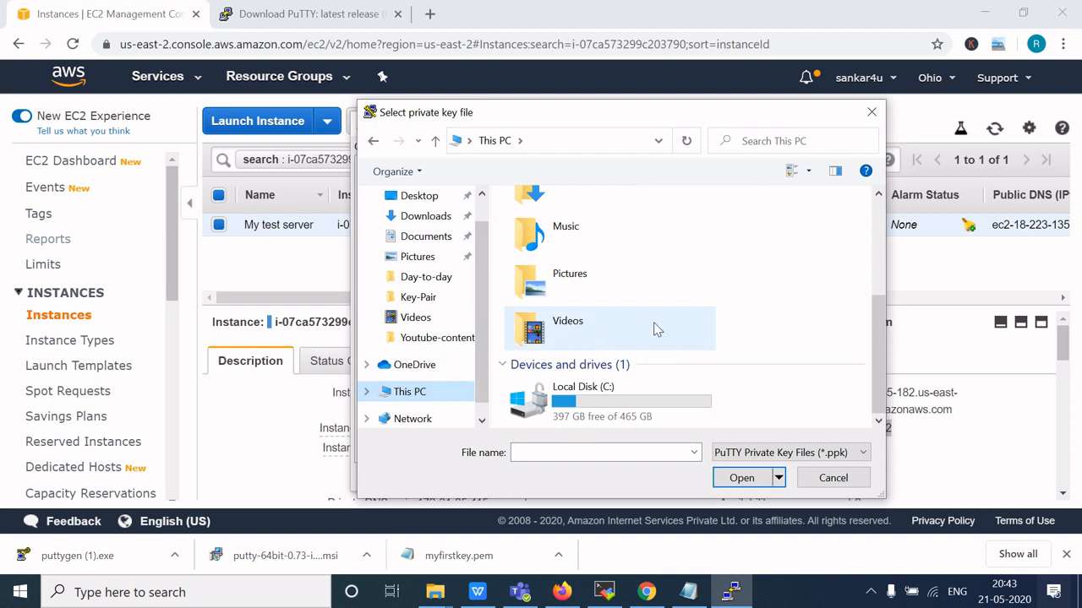
pyautogui.scroll(3, 676, 329)
pyautogui.doubleClick(608, 284)
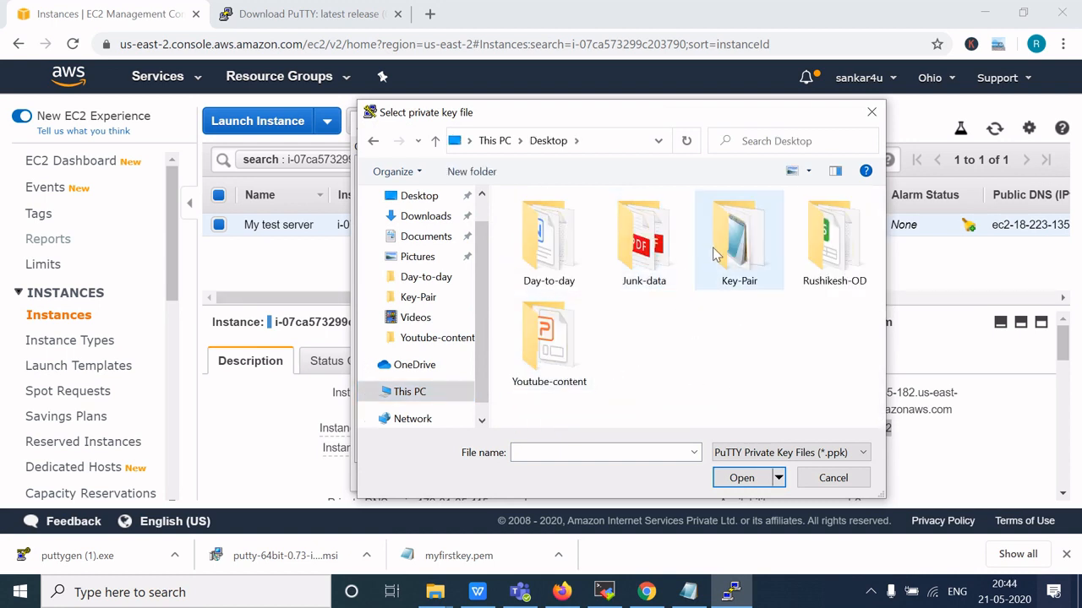
pyautogui.doubleClick(758, 251)
pyautogui.click(605, 226)
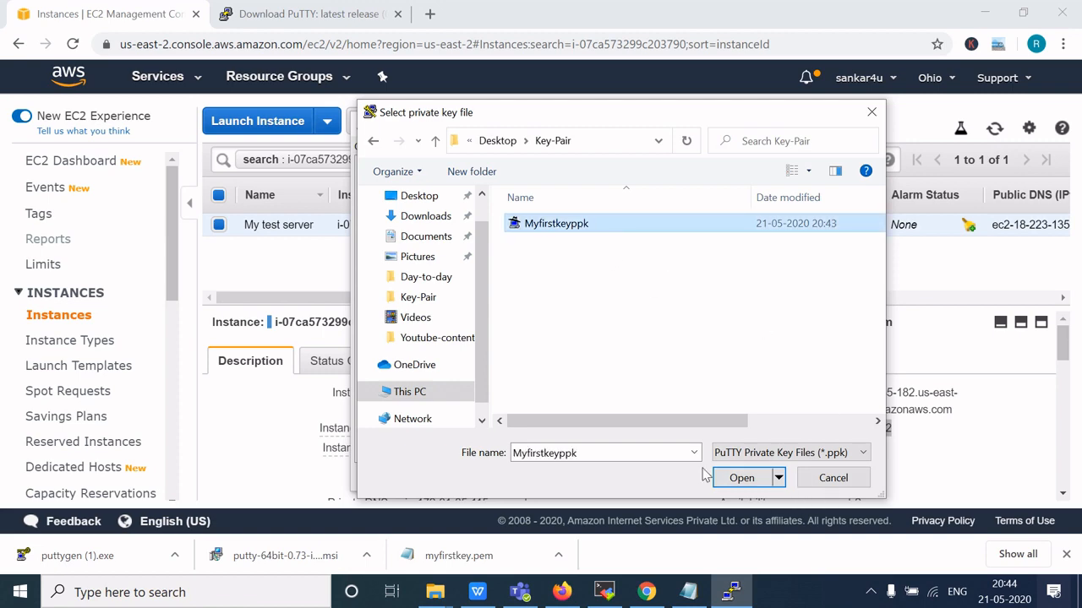
pyautogui.click(741, 477)
# Open the SSH session, accept and cache the server's host key, and maximize the terminal window.
pyautogui.click(602, 477)
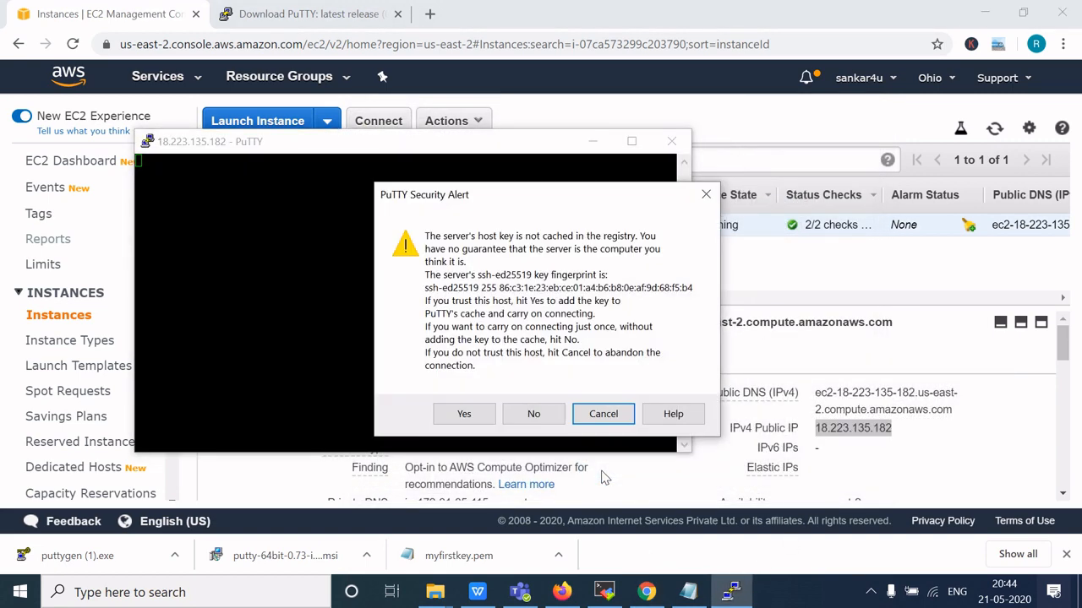
pyautogui.click(460, 413)
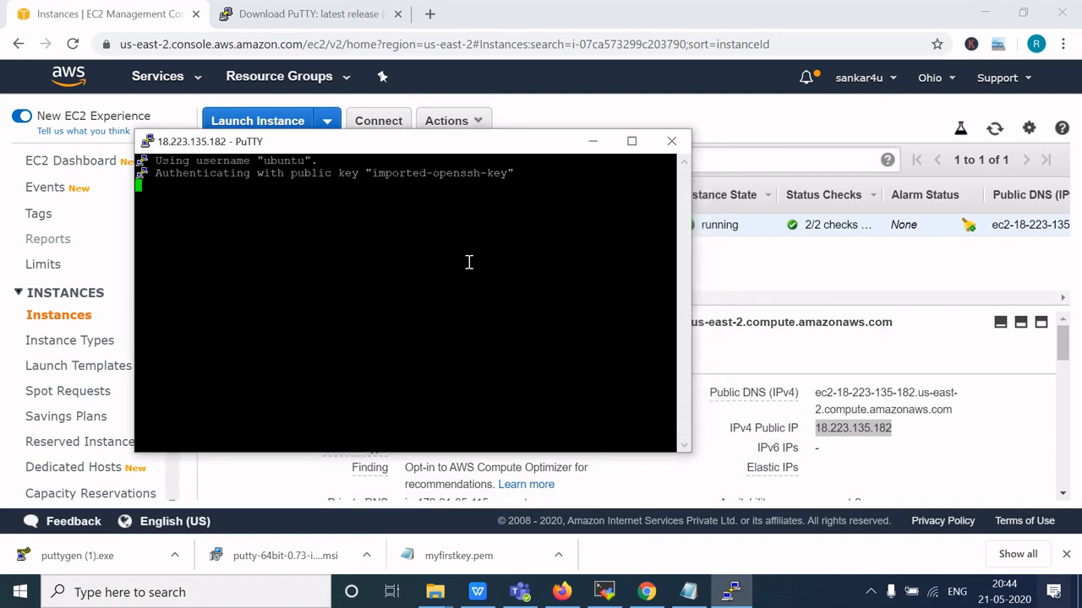
pyautogui.click(631, 142)
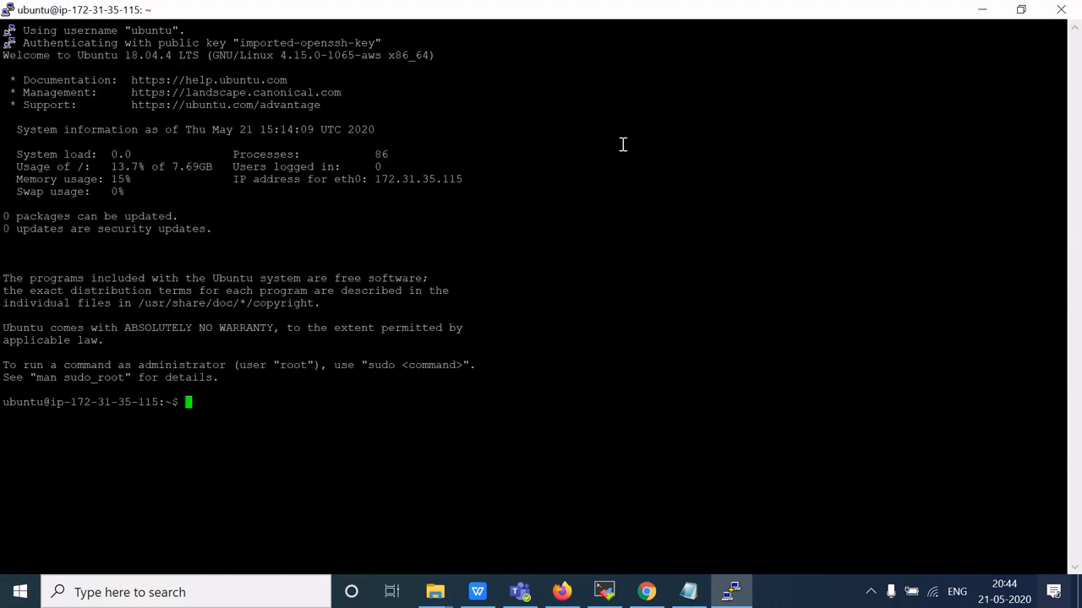
# List the contents of the Ubuntu server's home directory with ls.
pyautogui.write('ls')
pyautogui.press('Return')
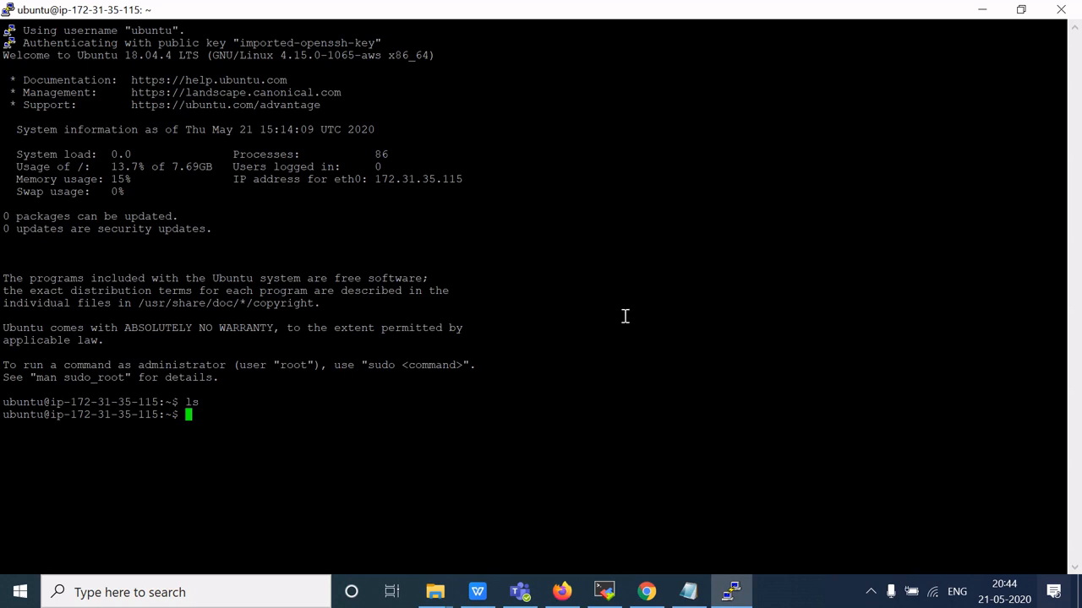
pyautogui.click(871, 592)
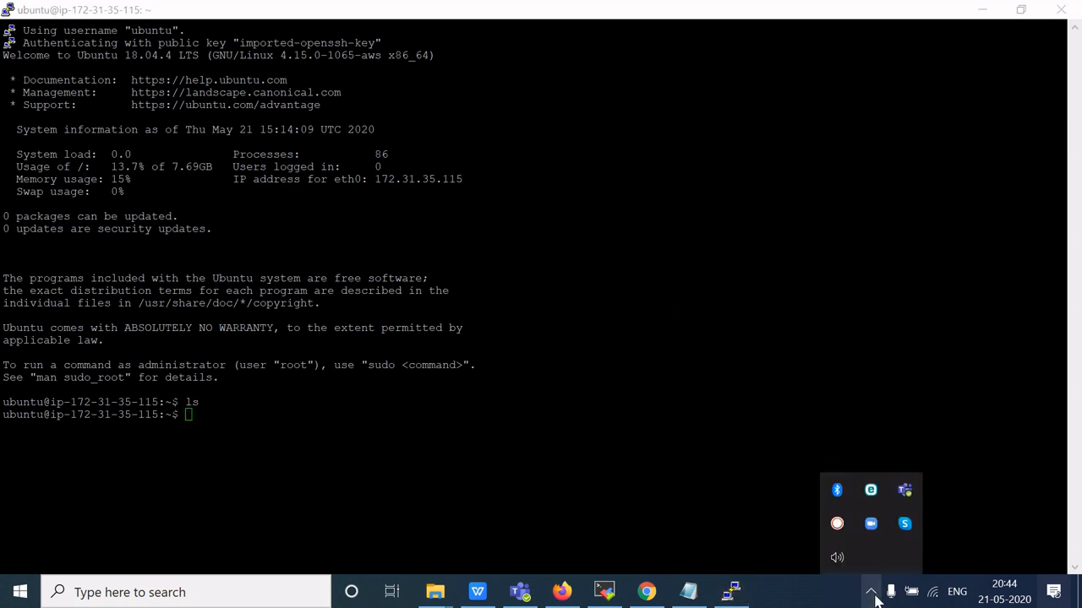